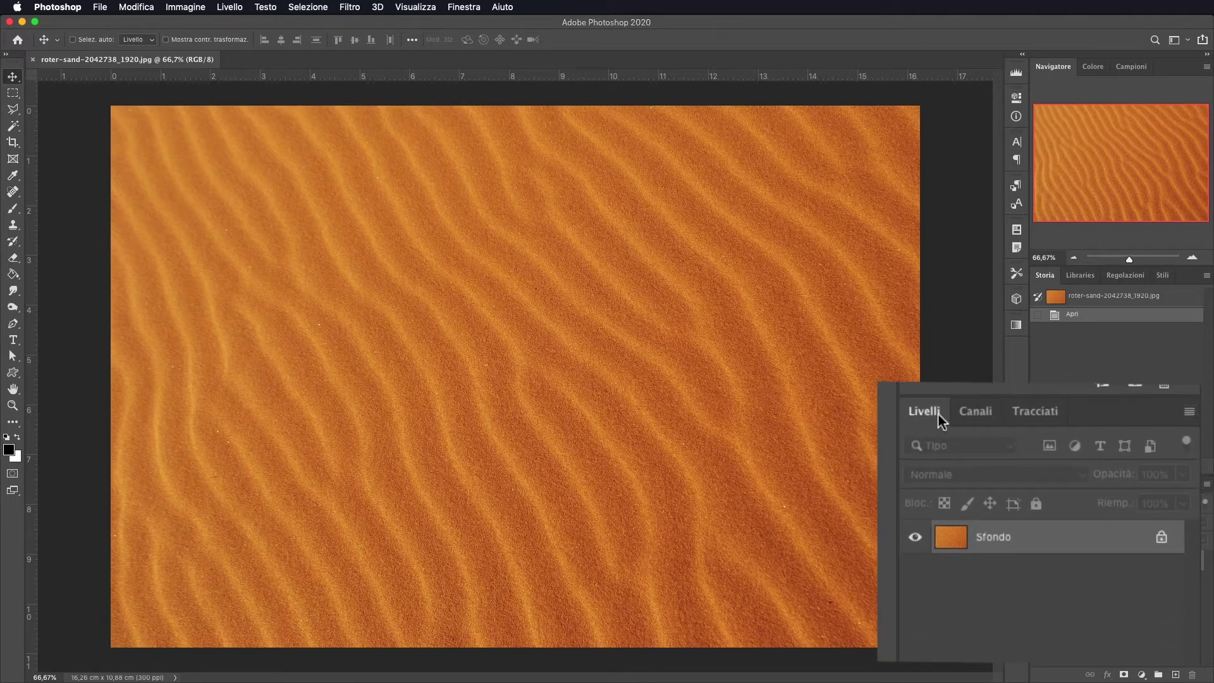
- Duplicate the sand background layer into a new document named Mappa
click(1206, 485)
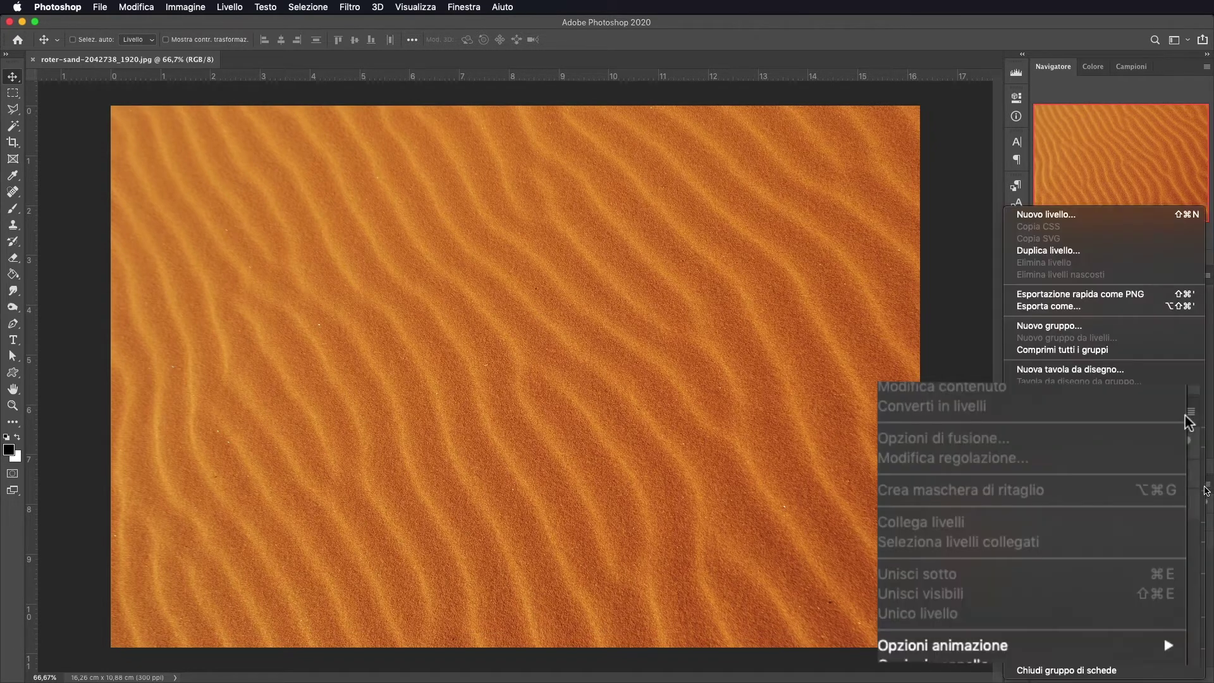
click(1033, 249)
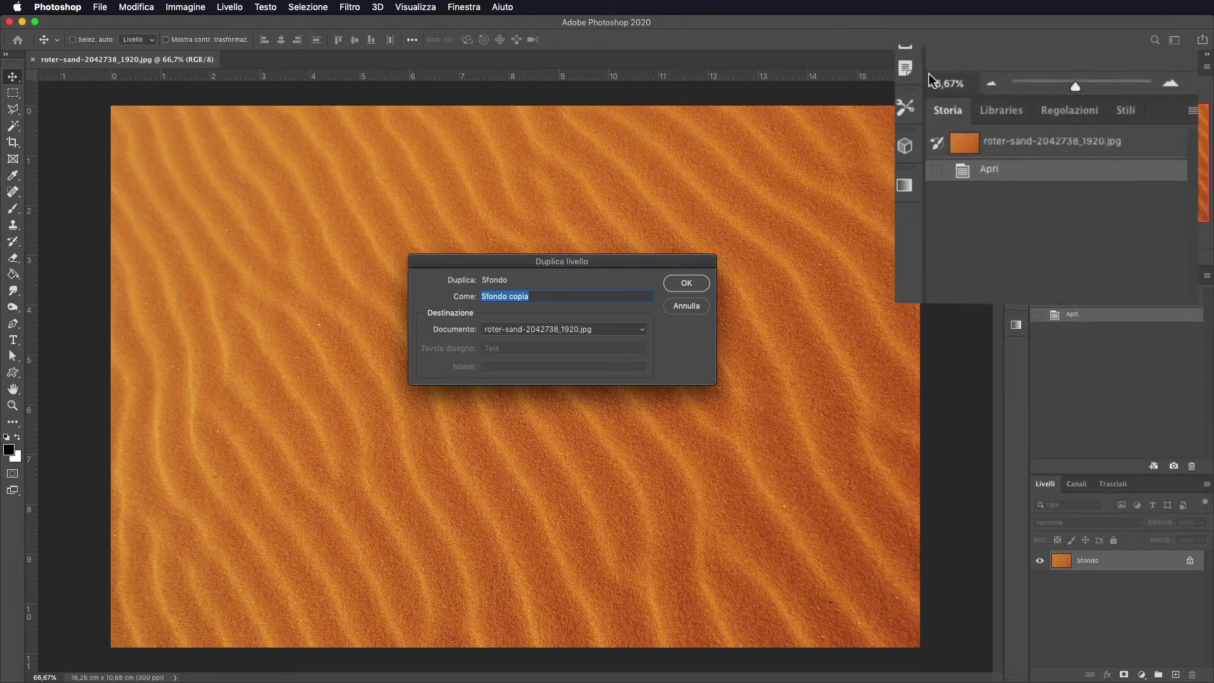
click(517, 330)
click(512, 340)
text(Mappa)
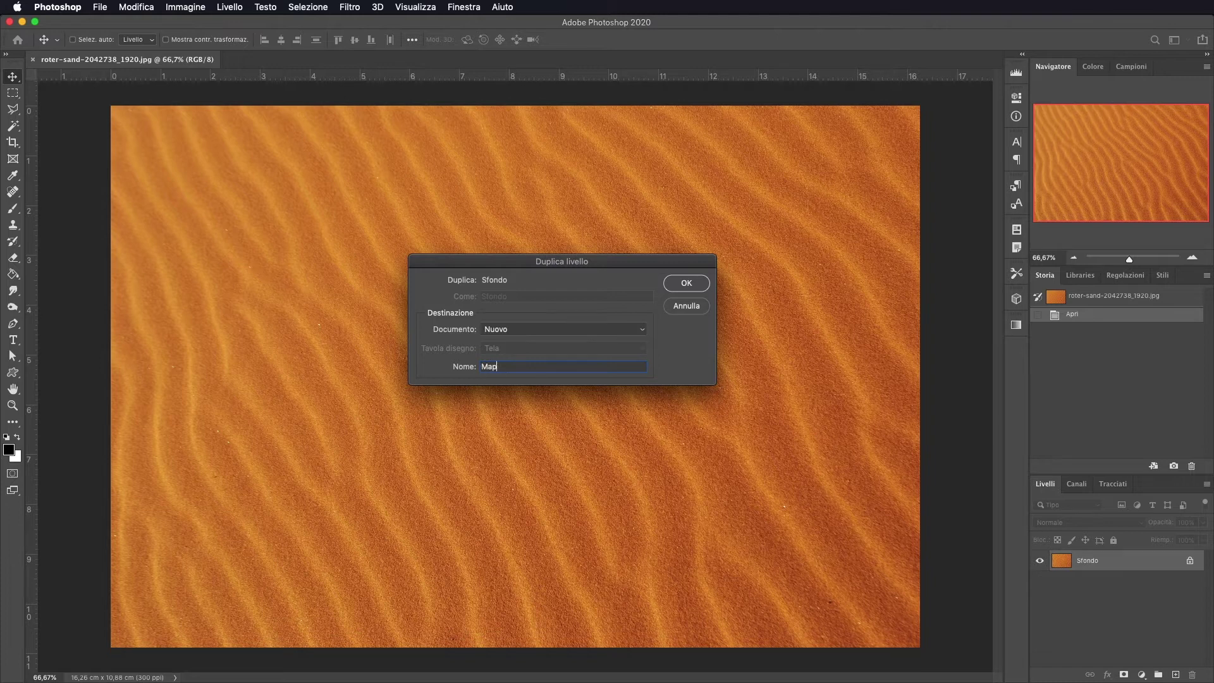
click(693, 285)
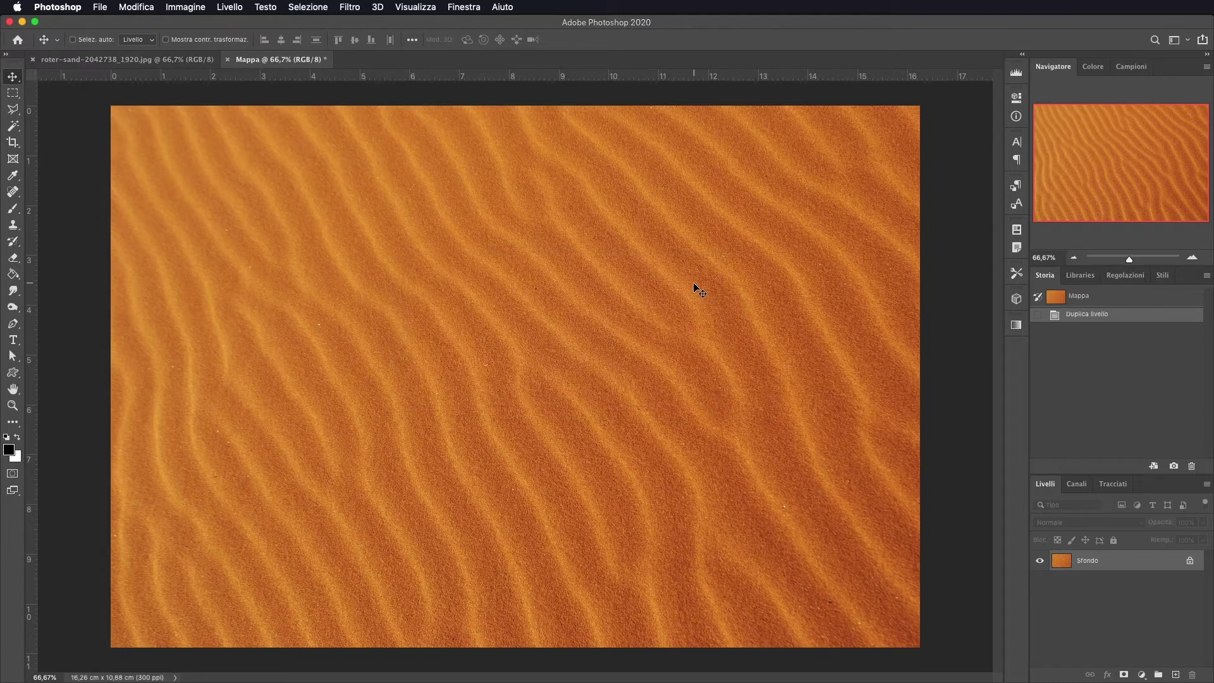
key(ctrl+Tab)
key(ctrl+Tab)
- Add a Tonalità/saturazione adjustment layer with Saturazione set to -100
click(1141, 675)
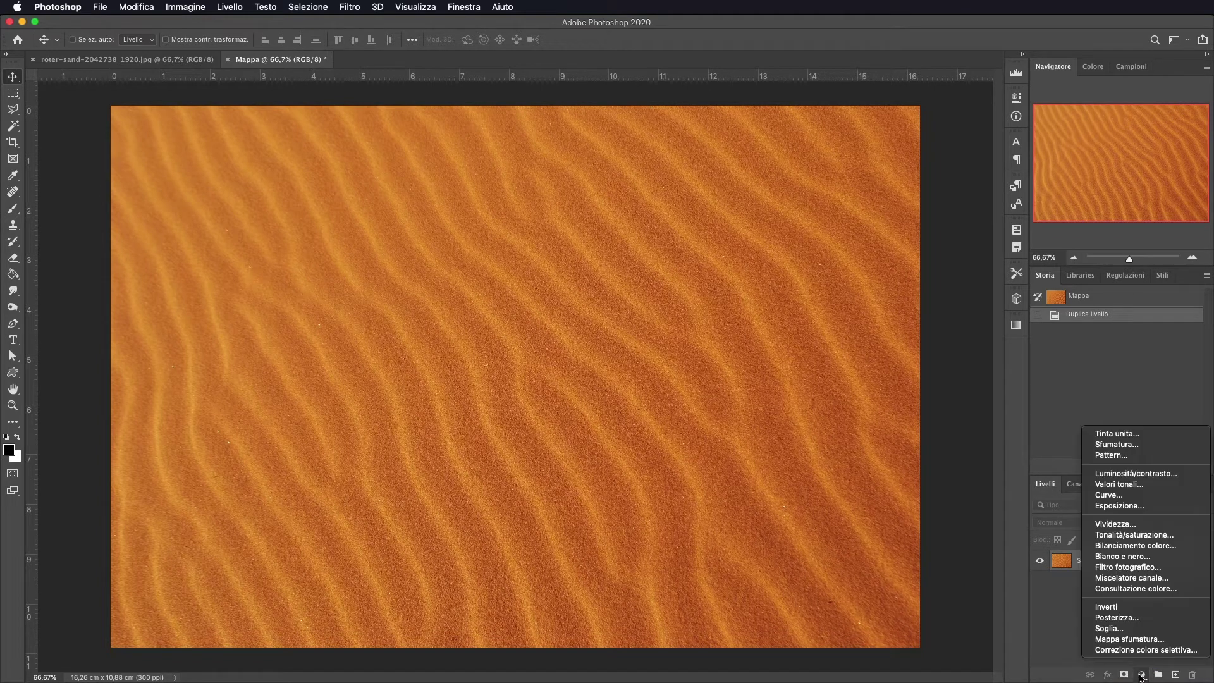
click(1133, 535)
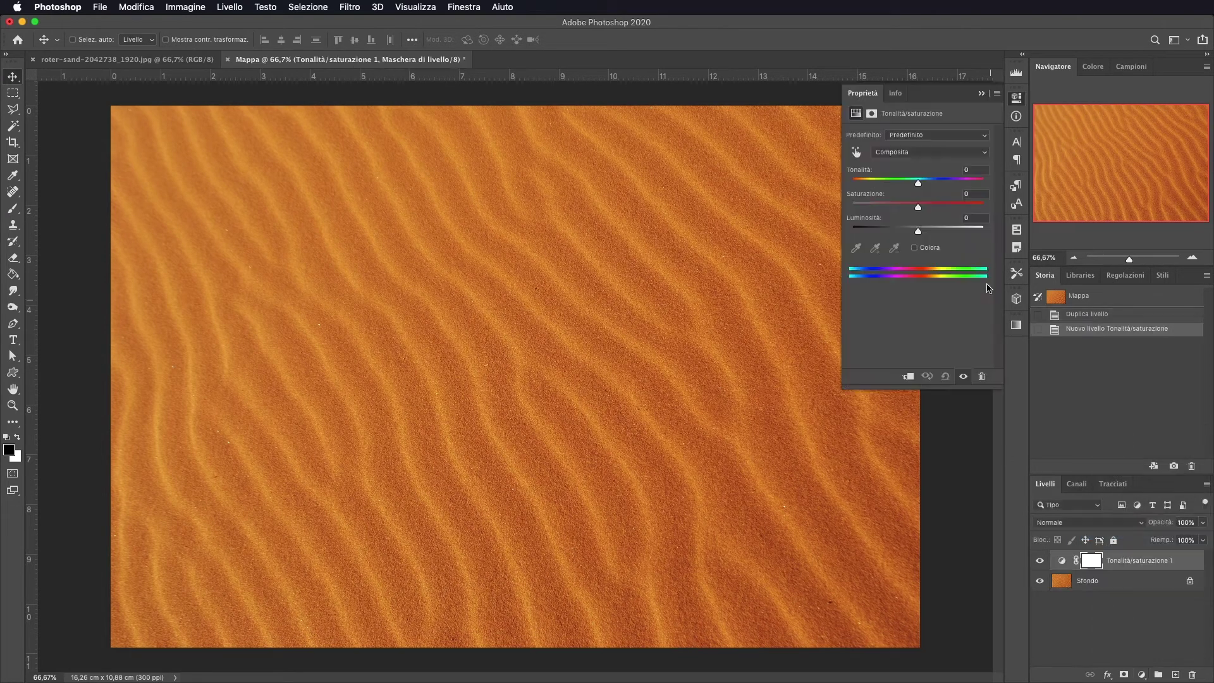
drag(919, 208, 841, 207)
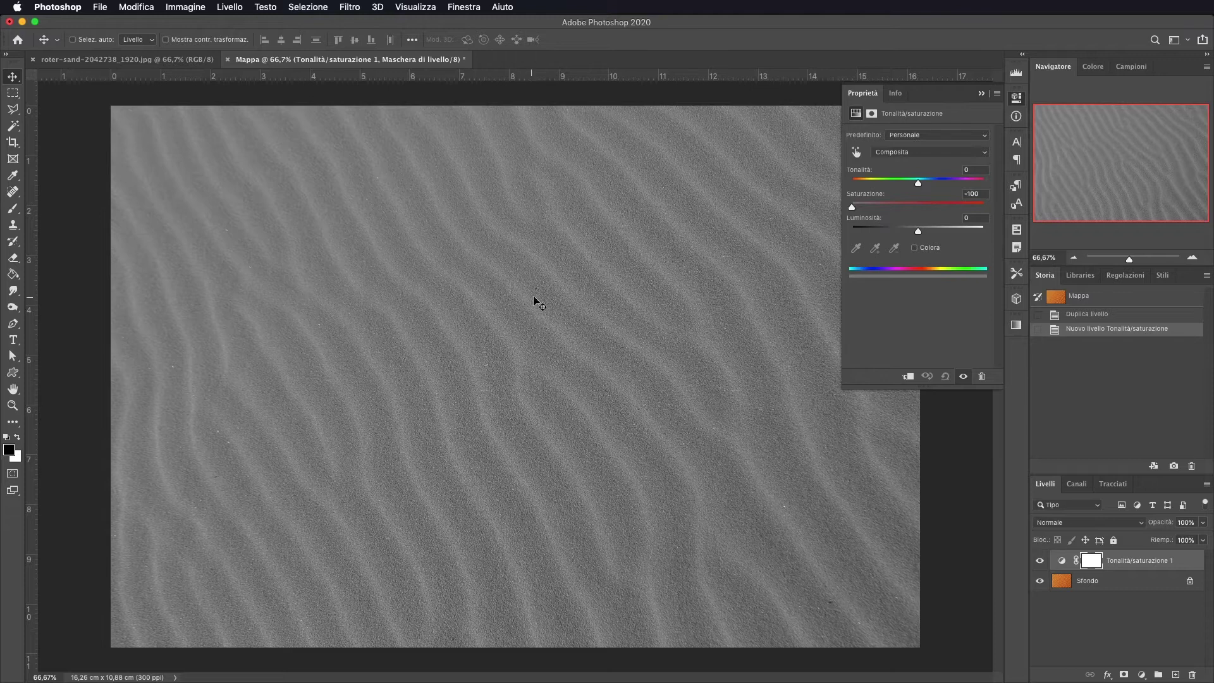
click(983, 90)
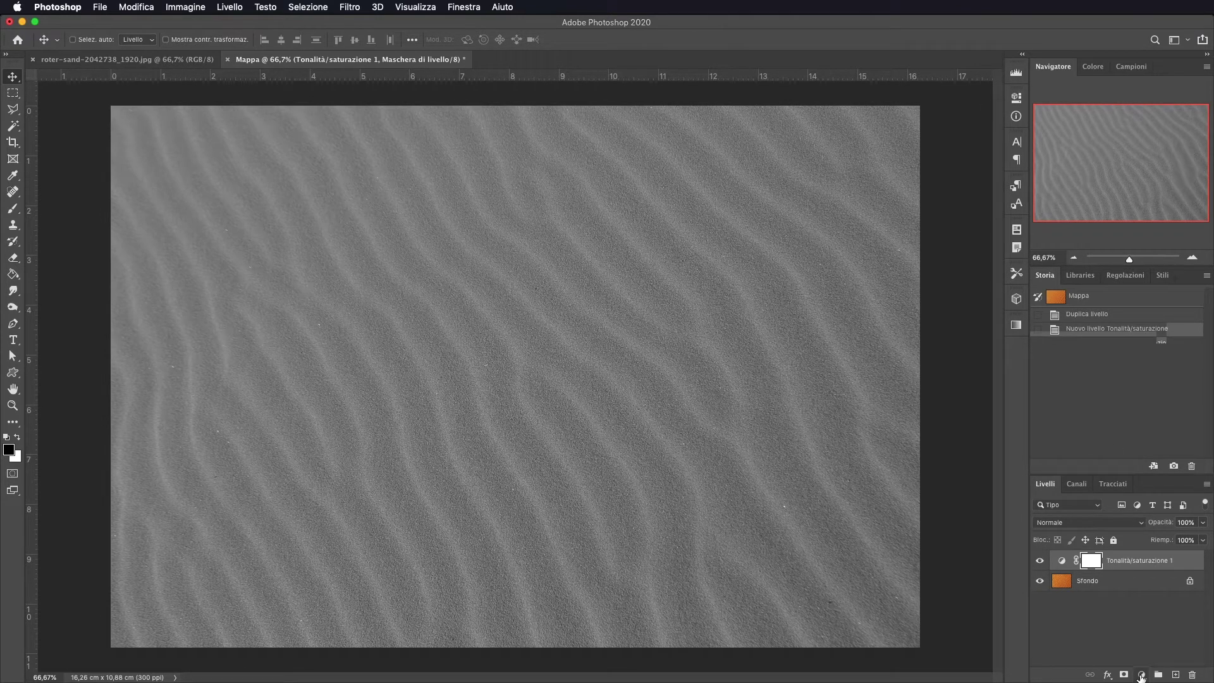
click(1141, 675)
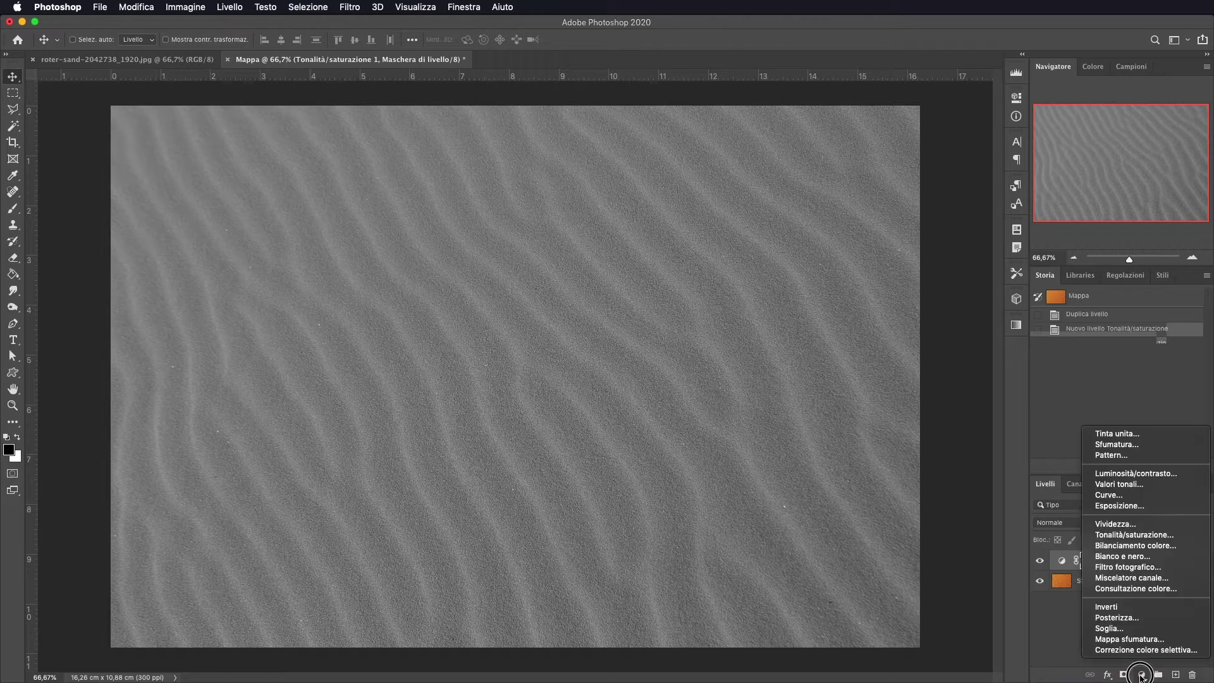
- Add a Valori tonali adjustment with inputs 132 / 1,35 / 158 and output white 105
click(1142, 485)
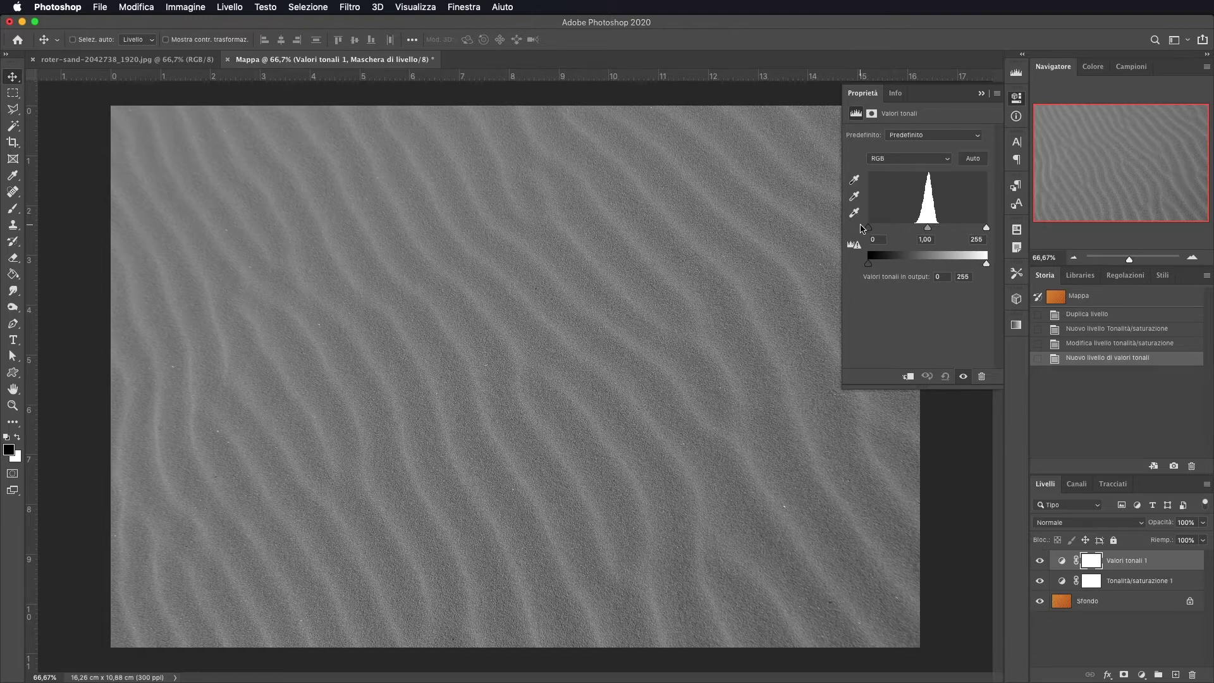
mouse_move(869, 230)
mouse_down()
mouse_move(962, 229)
mouse_move(930, 231)
mouse_up()
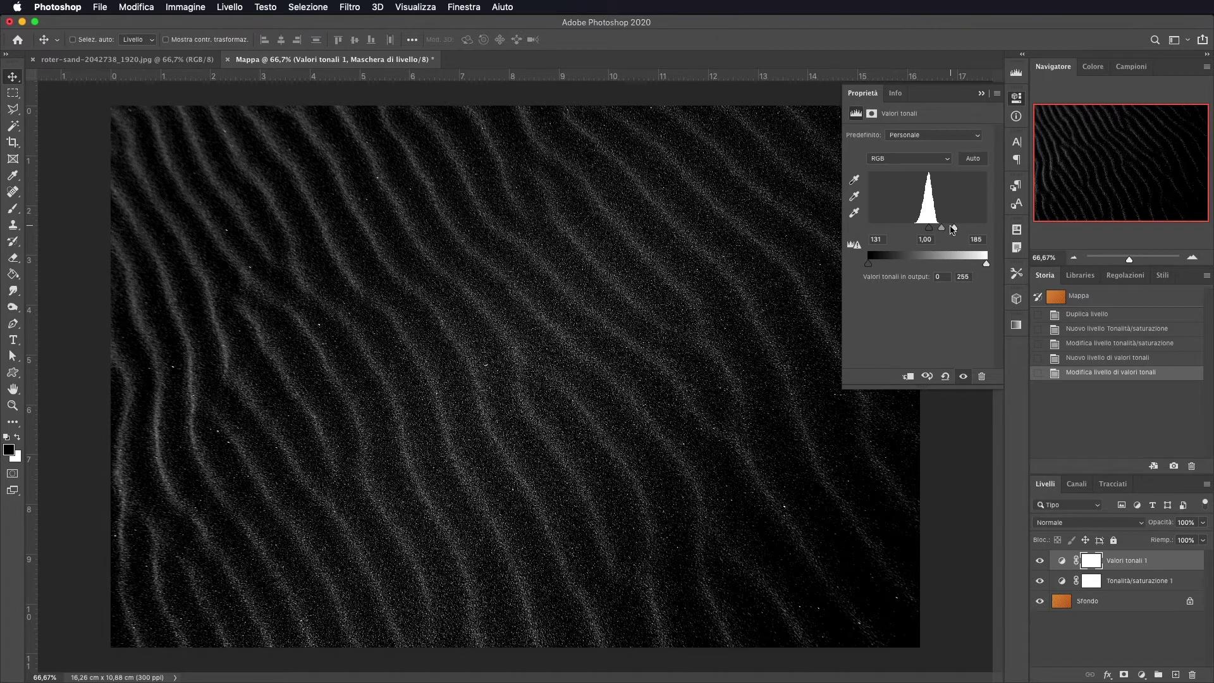
drag(952, 228, 926, 228)
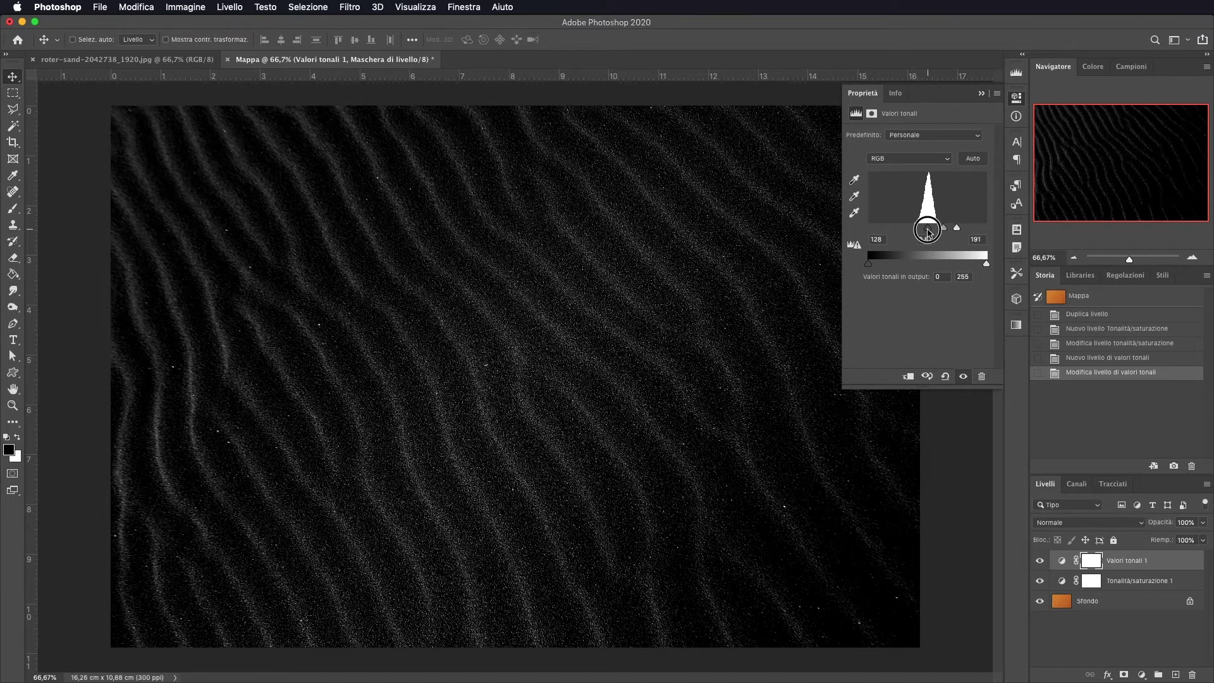
drag(986, 263, 917, 263)
mouse_move(957, 229)
mouse_down()
mouse_move(933, 229)
mouse_move(920, 264)
mouse_up()
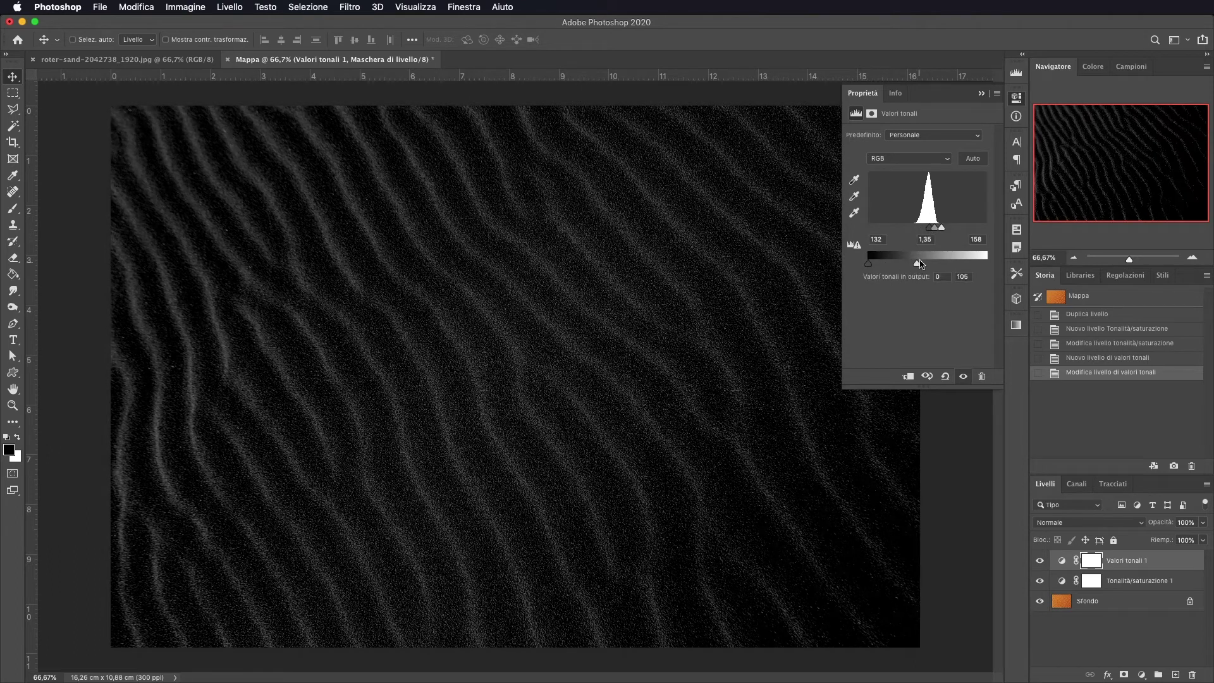
click(980, 95)
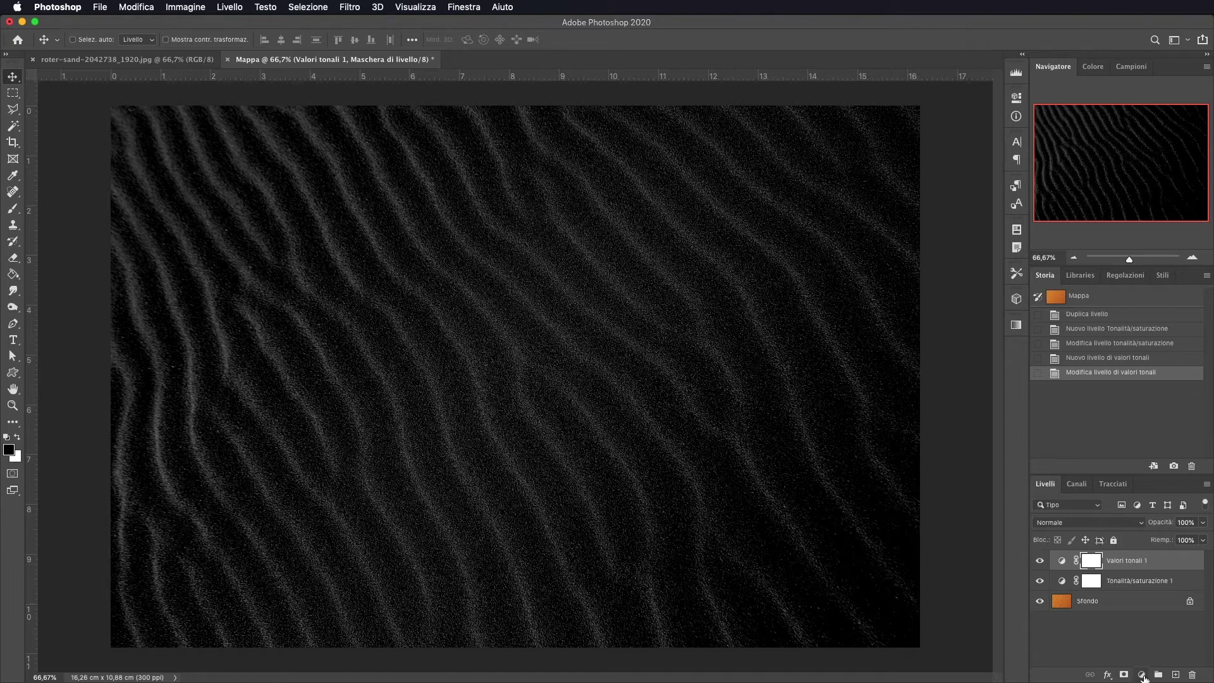
- Add a Curve adjustment layer and bend it to brighten mids and deepen shadows
click(1142, 675)
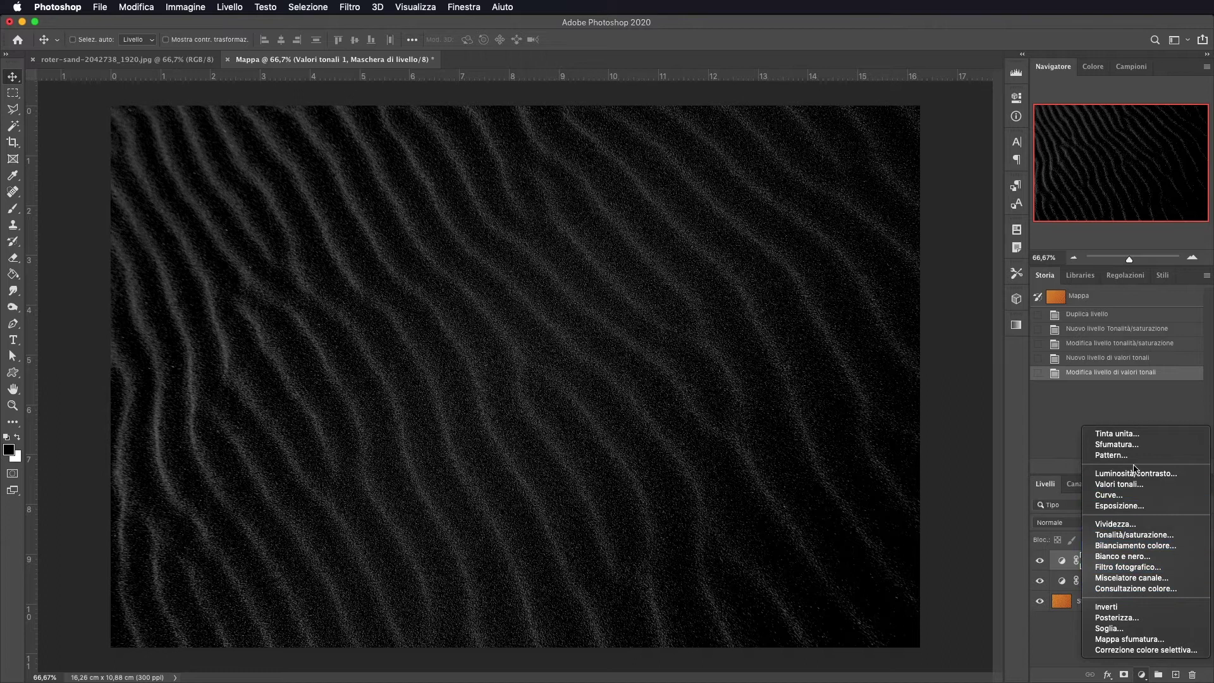
click(1131, 495)
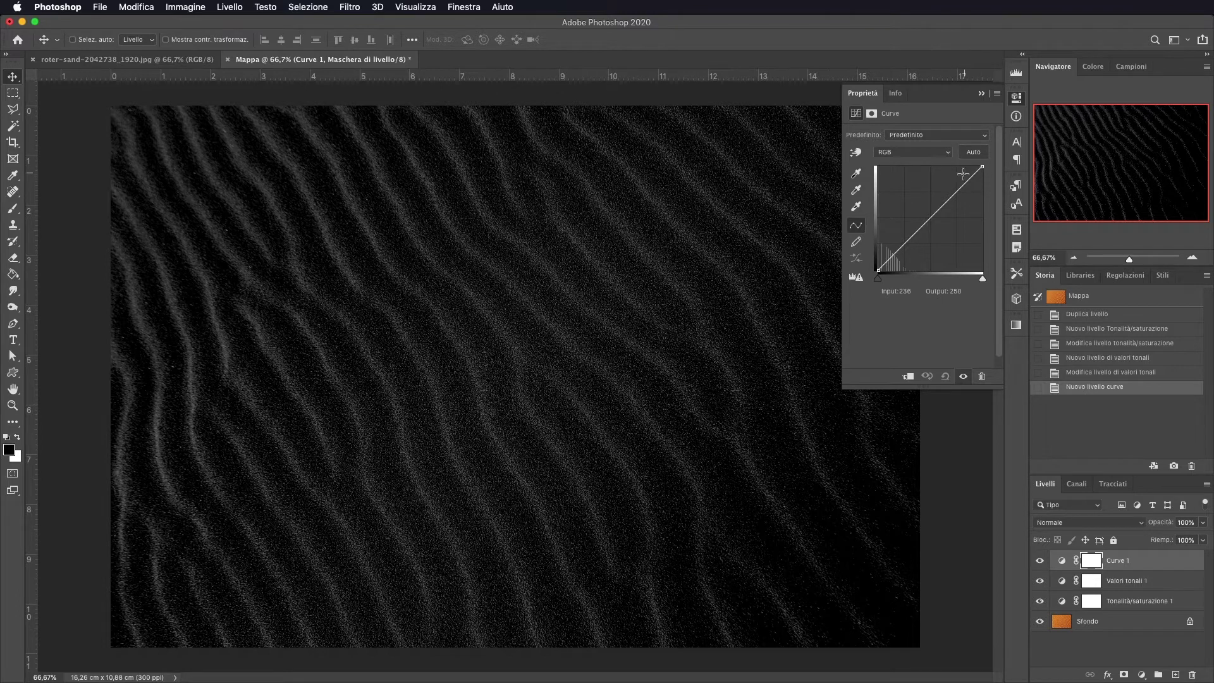
drag(939, 208, 940, 213)
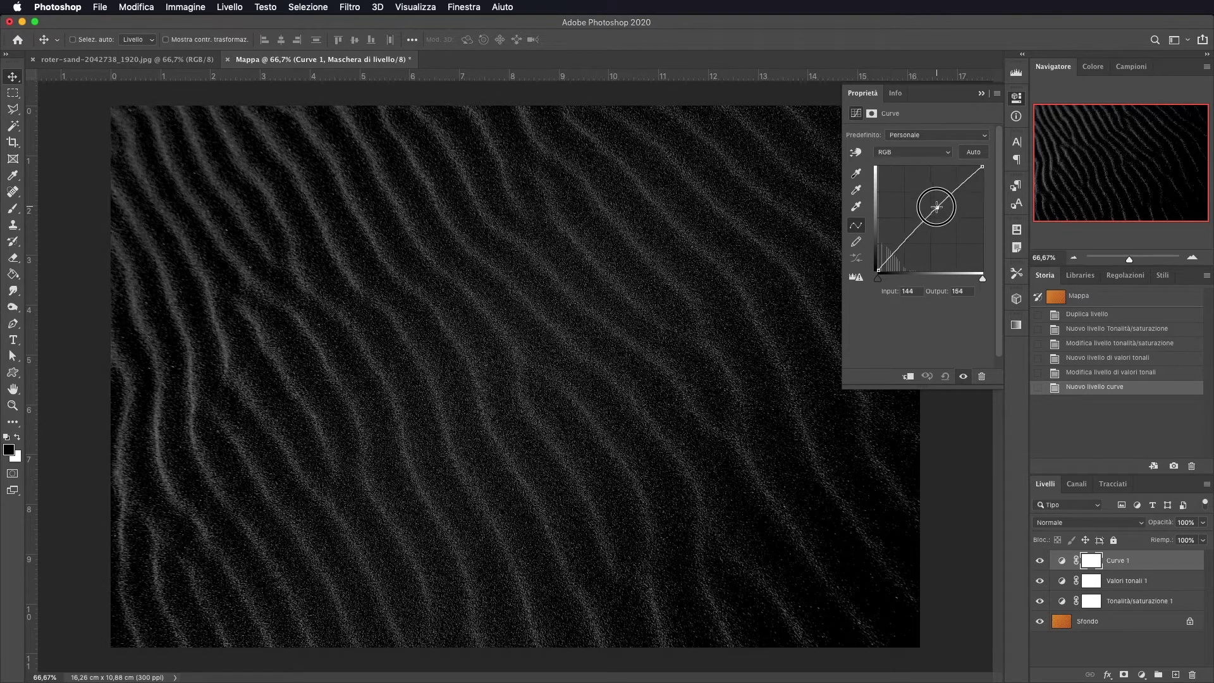
drag(940, 213, 896, 239)
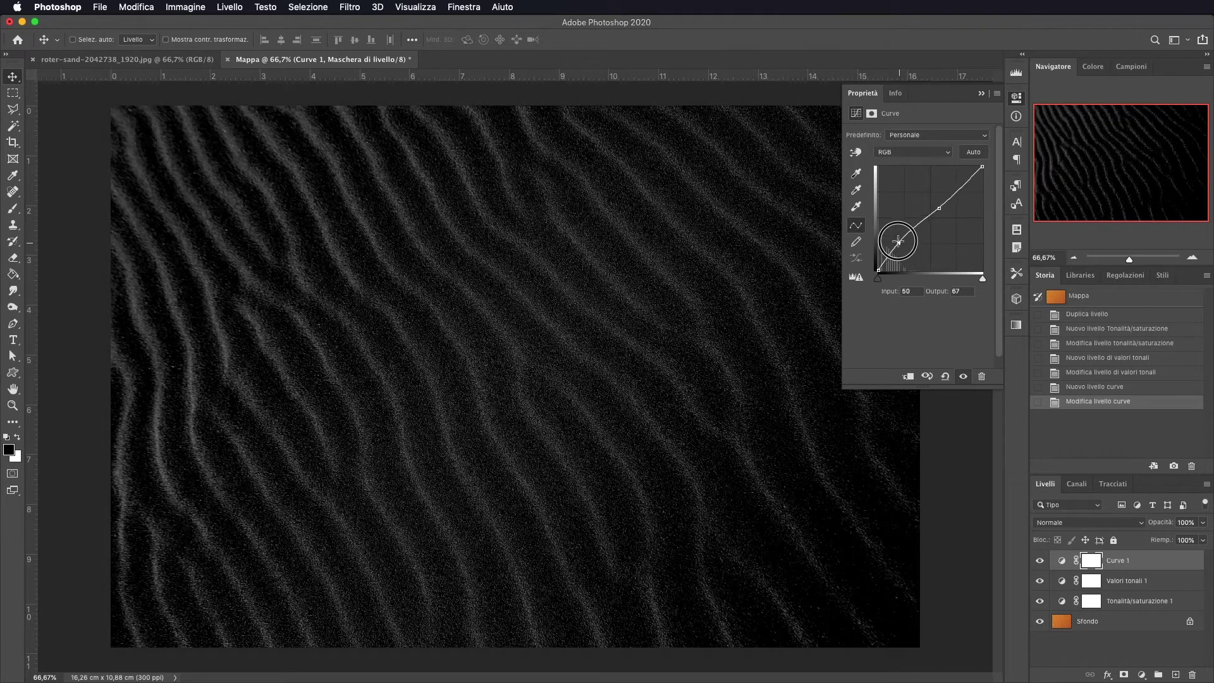
mouse_move(982, 167)
mouse_down()
mouse_move(971, 206)
mouse_move(976, 188)
mouse_up()
drag(920, 242, 910, 203)
drag(878, 270, 887, 270)
mouse_move(910, 203)
mouse_down()
mouse_move(921, 242)
mouse_move(914, 233)
mouse_up()
- Refine the curve into a strong contrast S with the top endpoint at full white
mouse_move(977, 188)
mouse_down()
mouse_move(974, 173)
mouse_move(970, 209)
mouse_up()
drag(976, 278, 970, 278)
mouse_move(915, 234)
mouse_down()
mouse_move(915, 211)
mouse_move(938, 190)
mouse_up()
click(939, 209)
drag(897, 240, 902, 250)
drag(971, 278, 964, 279)
mouse_move(963, 202)
mouse_down()
mouse_move(974, 166)
mouse_move(945, 196)
mouse_up()
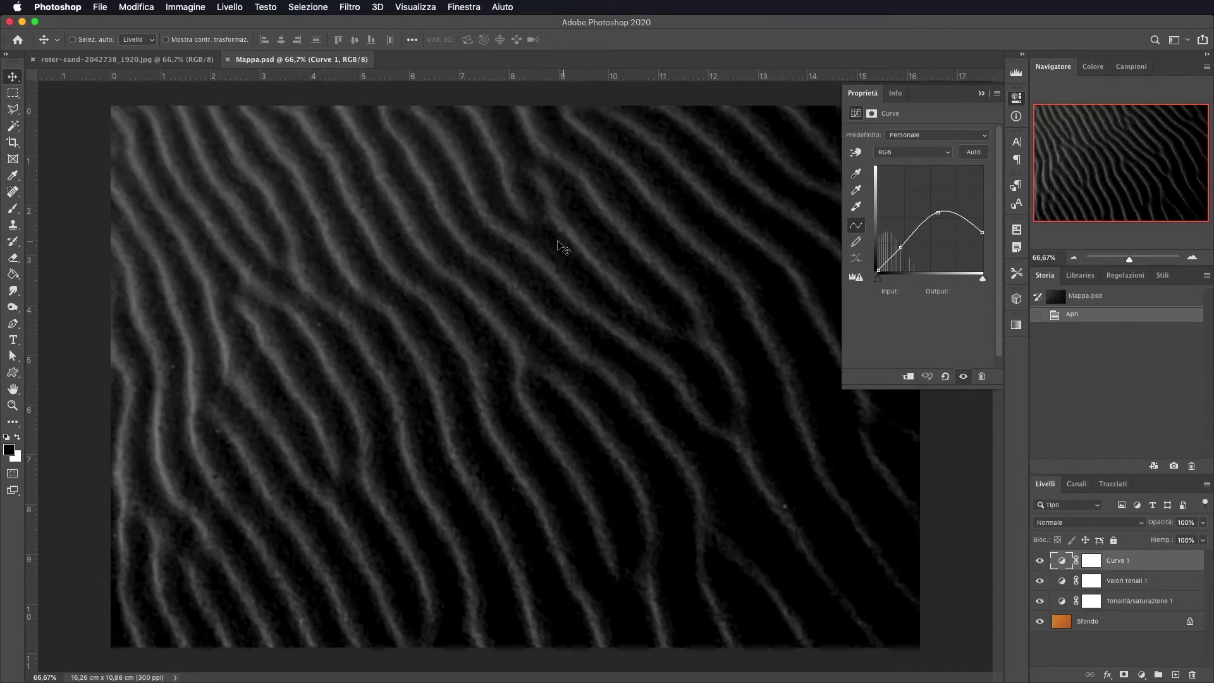
- Select the Sfondo layer and begin a Controllo sfocatura blur on it
click(980, 94)
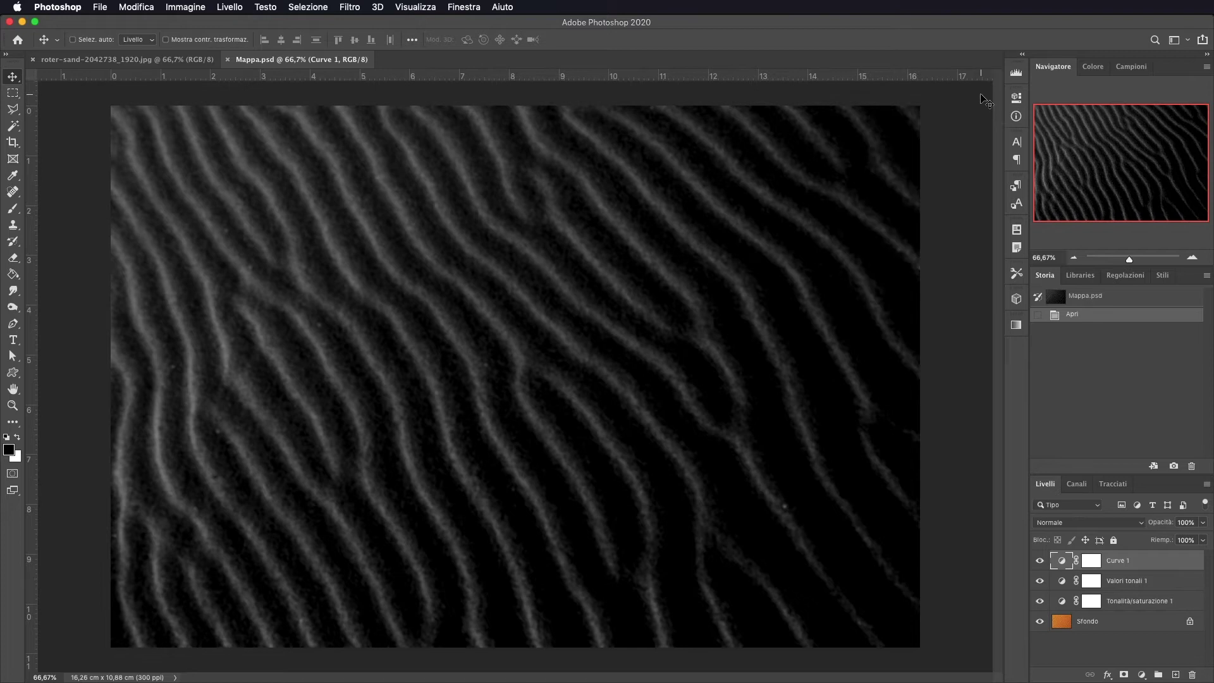
click(1097, 627)
click(352, 9)
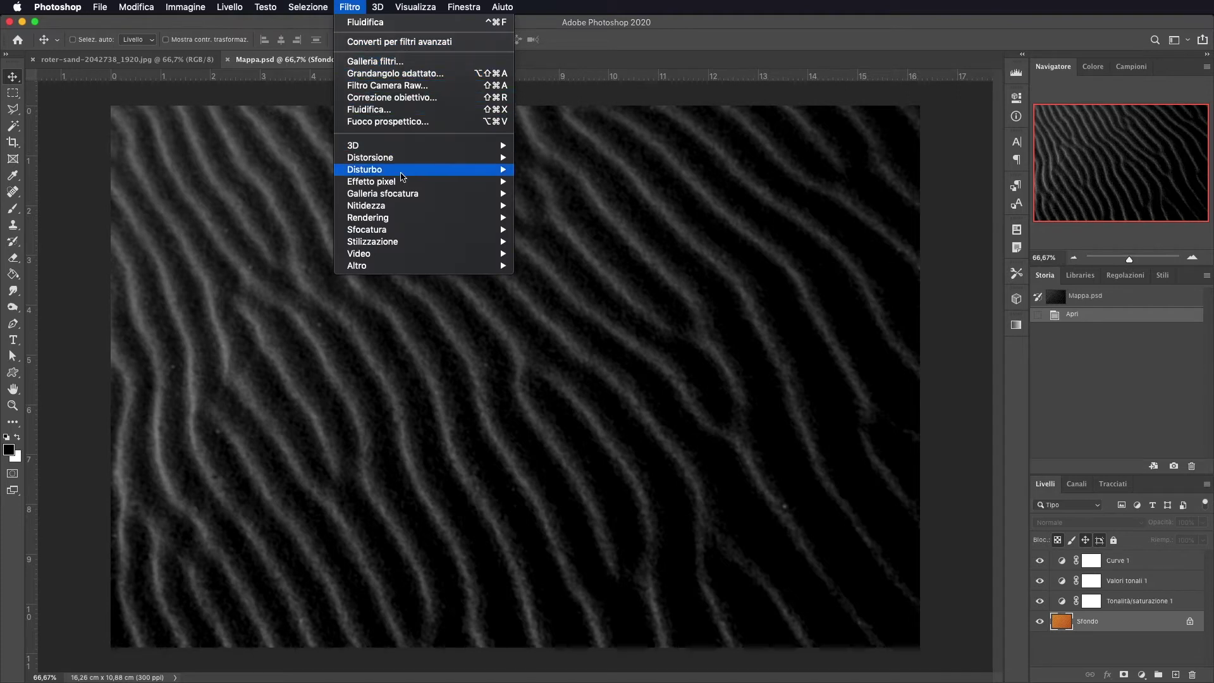
mouse_move(366, 230)
click(559, 231)
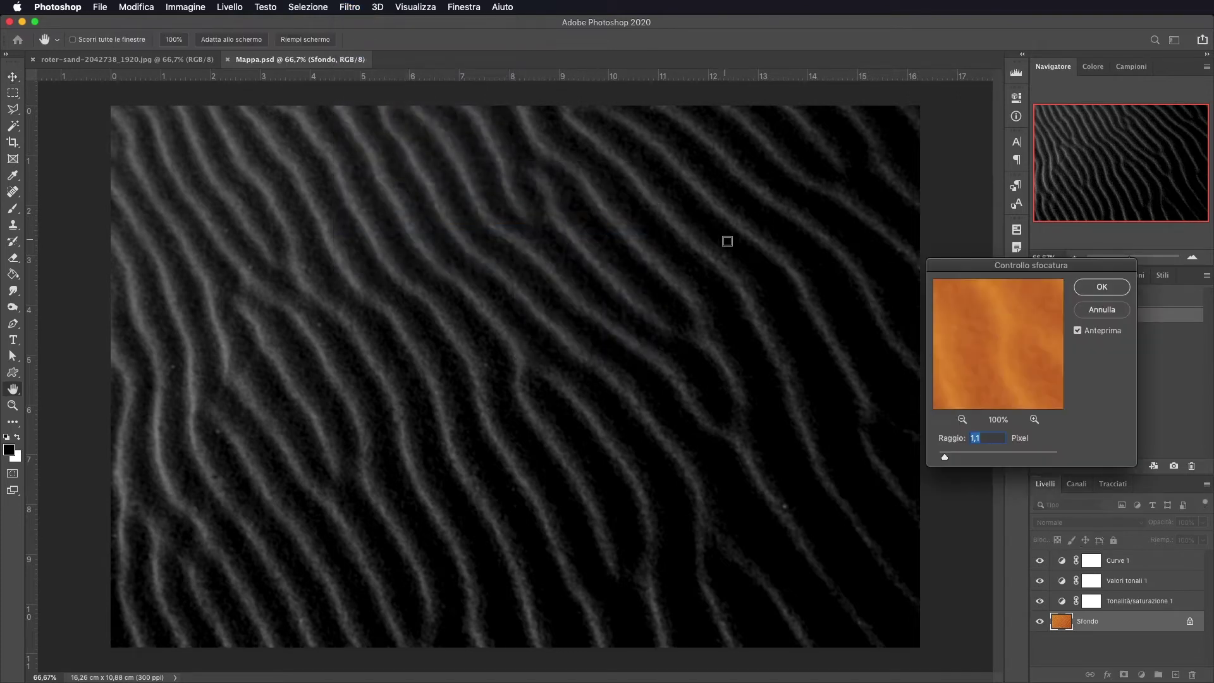
drag(943, 458, 965, 457)
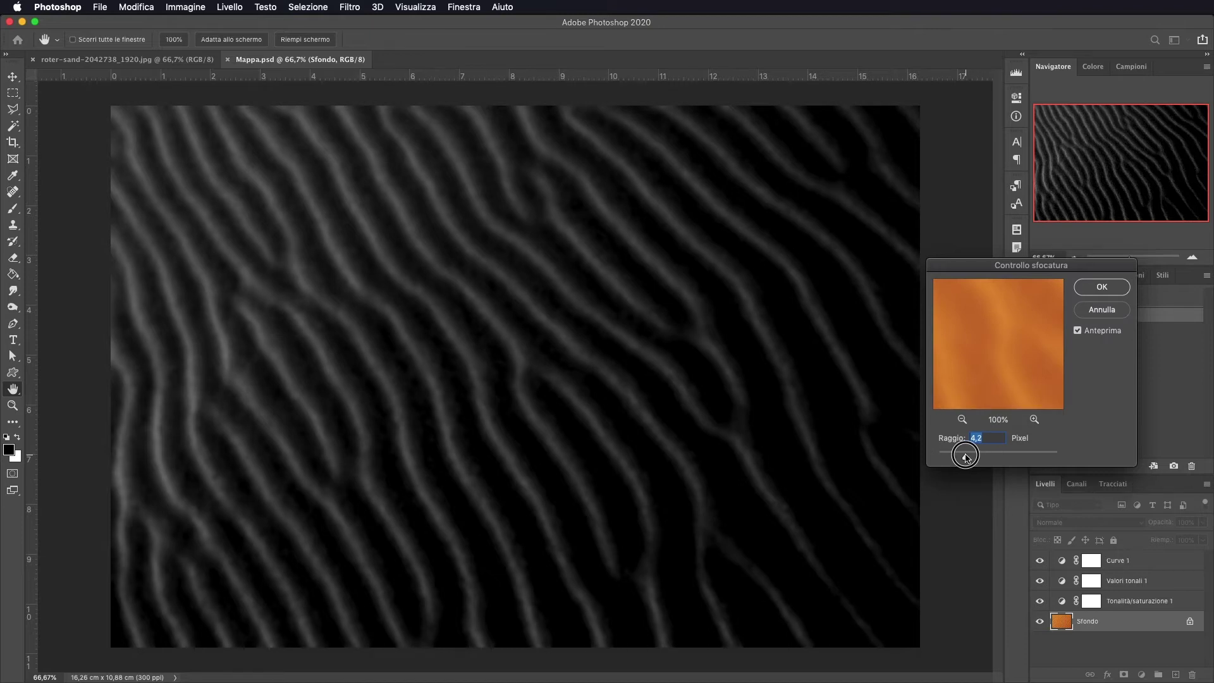
drag(966, 458, 964, 458)
- Settle the blur radius at 4,0 pixels and apply the blur
drag(963, 459, 974, 458)
drag(972, 457, 1085, 455)
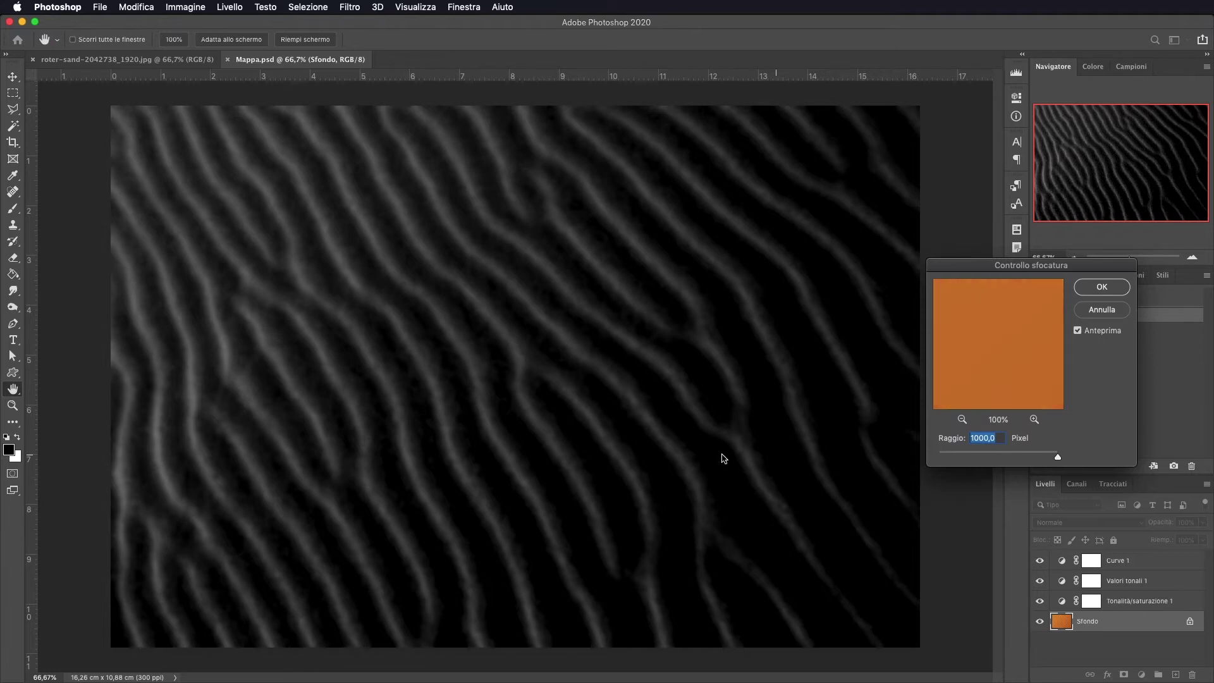
drag(1057, 455, 1041, 456)
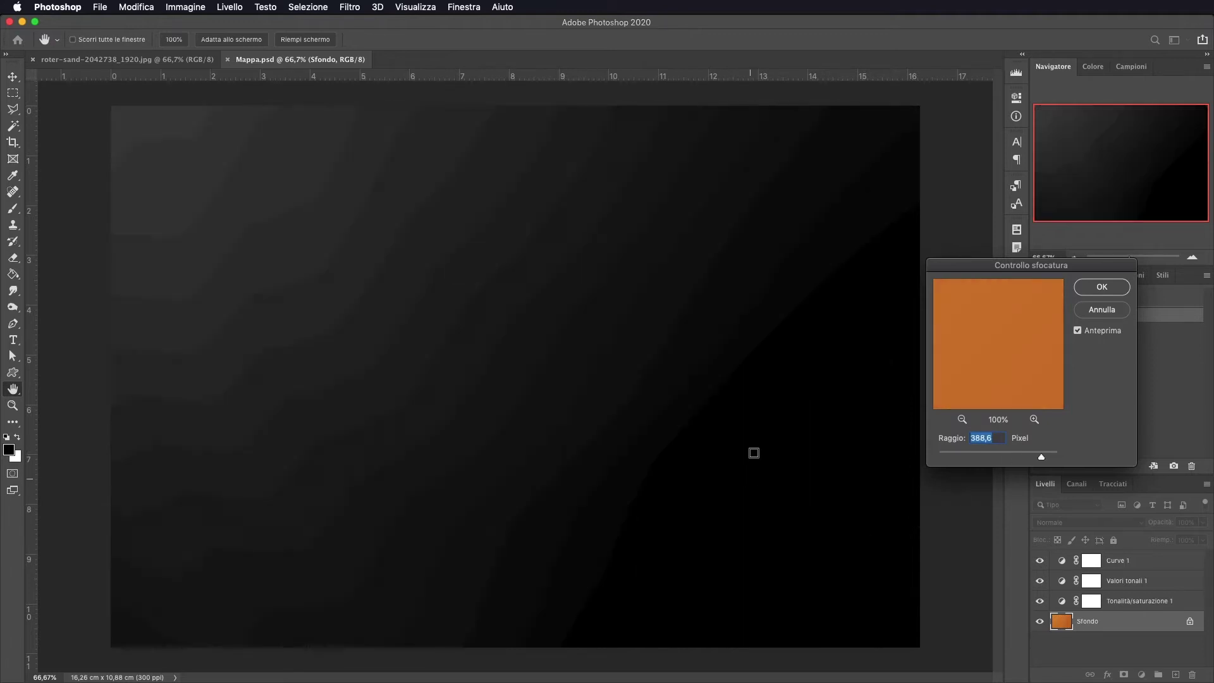
drag(1041, 457, 947, 461)
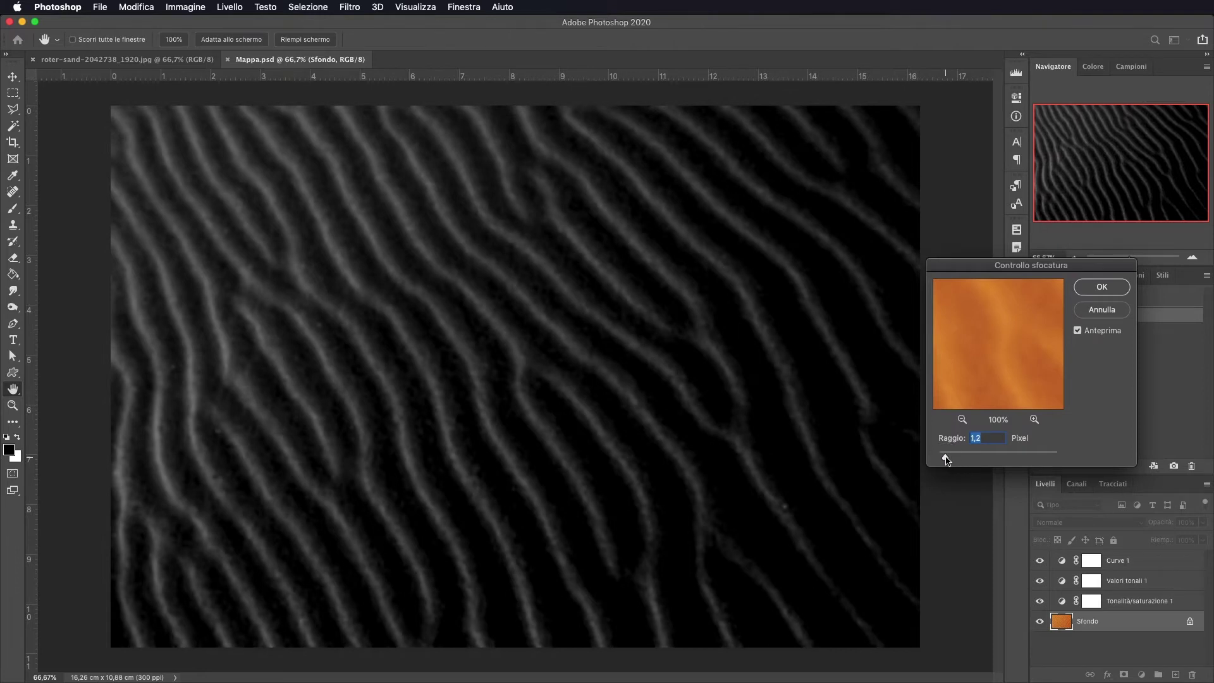
click(947, 460)
click(947, 459)
drag(948, 459, 962, 460)
drag(963, 460, 966, 460)
drag(966, 459, 964, 460)
click(1101, 288)
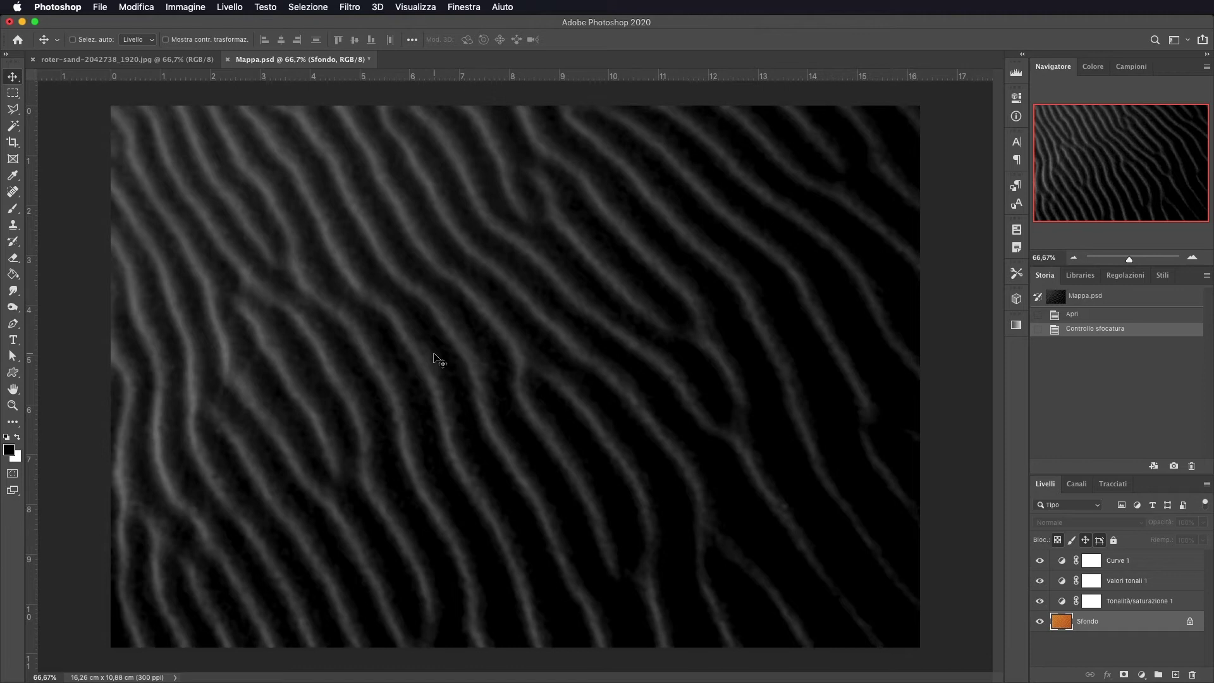
- Save the map as Mappa.psd in Scritta Sabbia, confirm compatibility, and close it
click(100, 8)
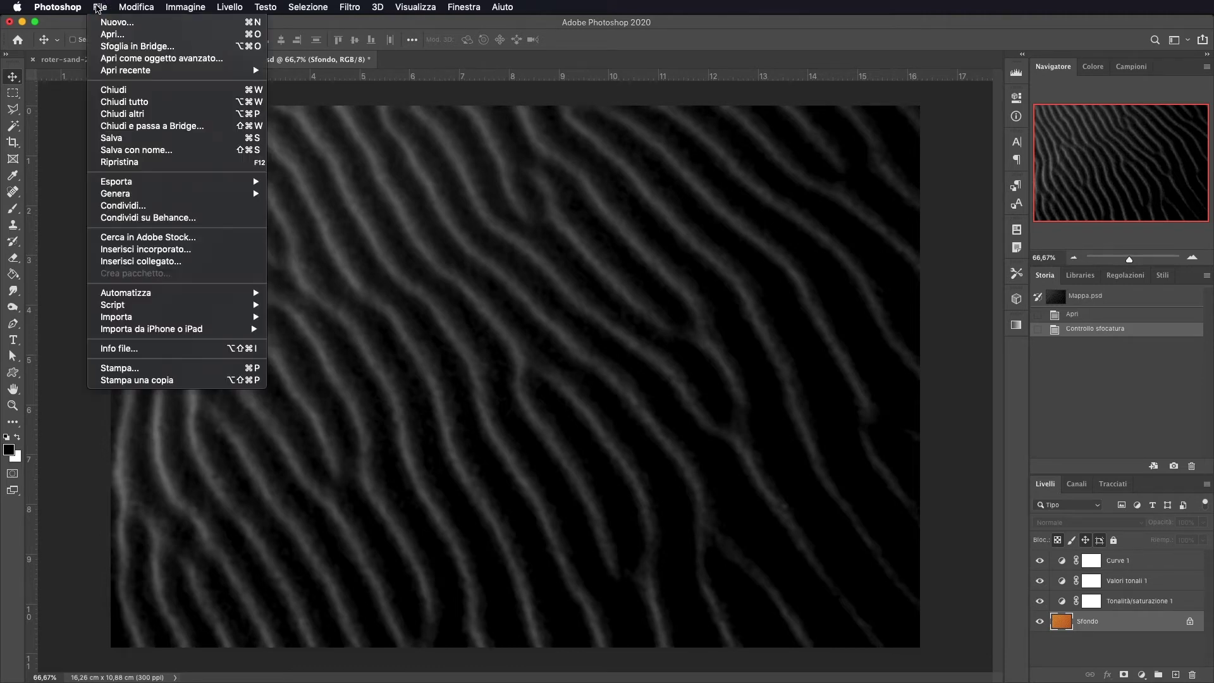
click(136, 150)
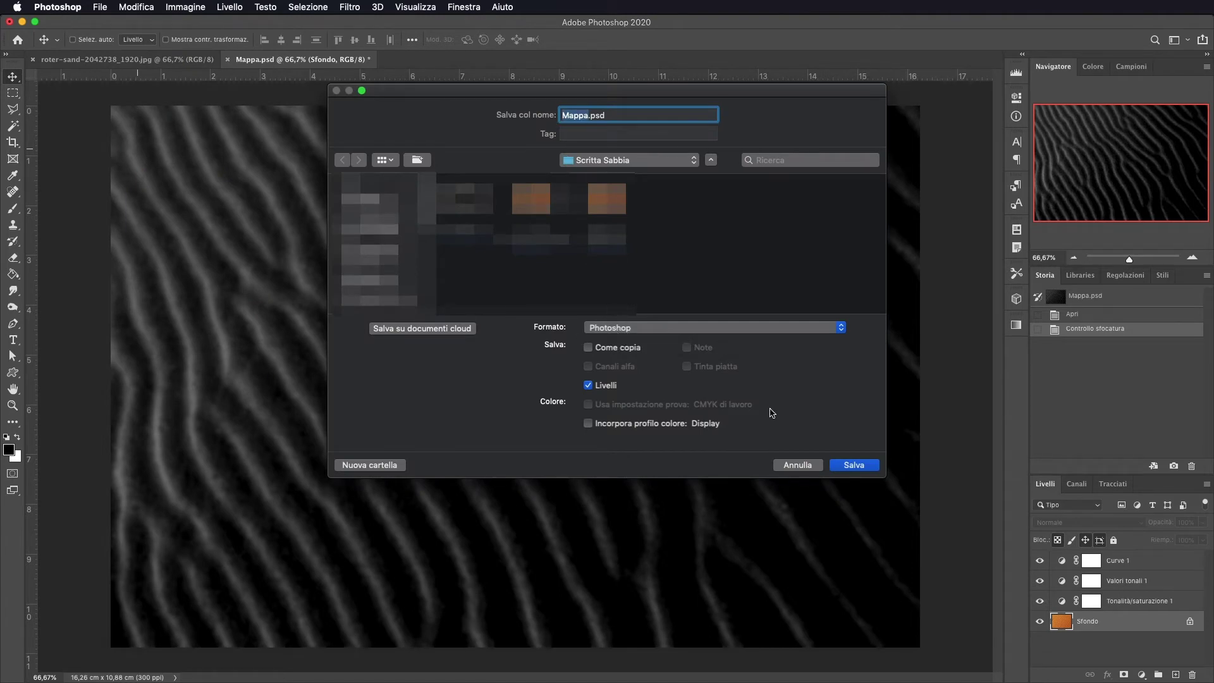
click(853, 464)
click(719, 252)
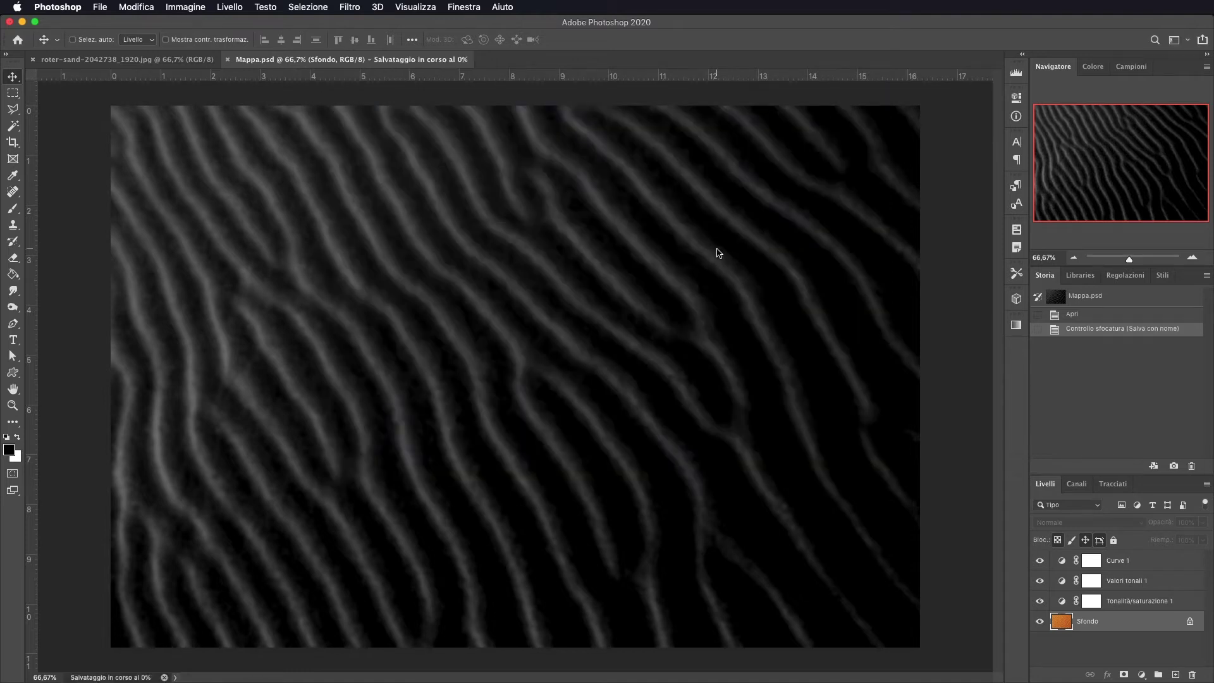
click(227, 59)
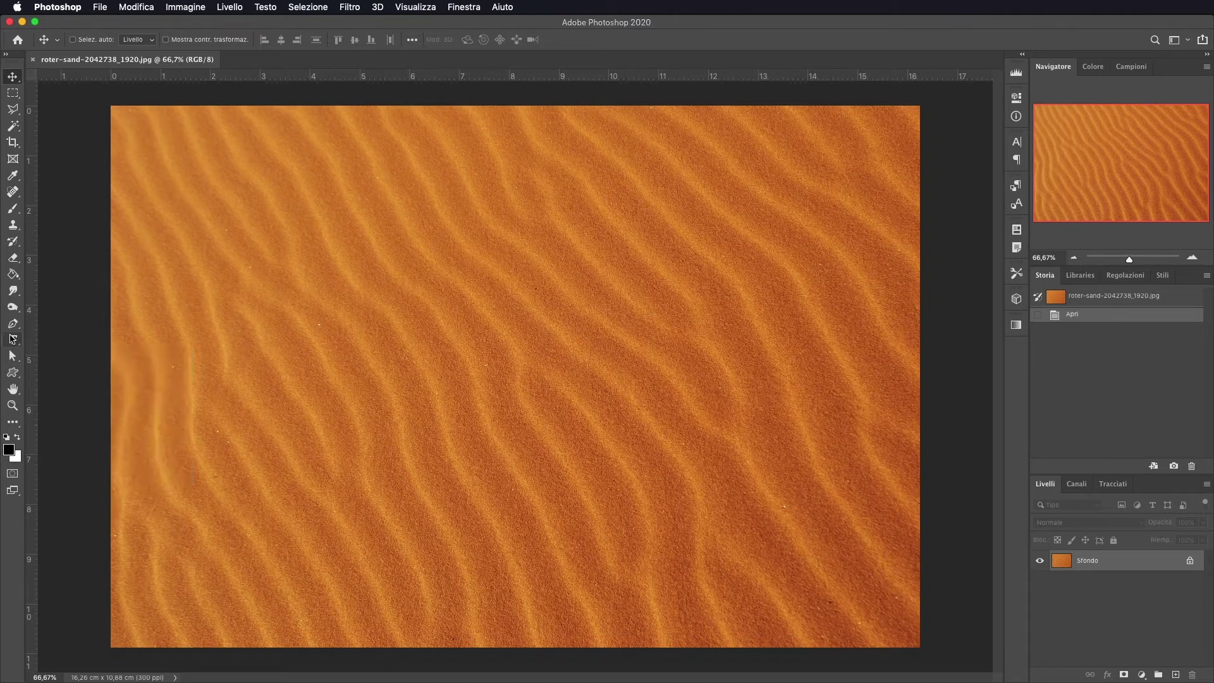
- Place a text layer on the sand photo and type Studio72
click(13, 339)
click(362, 328)
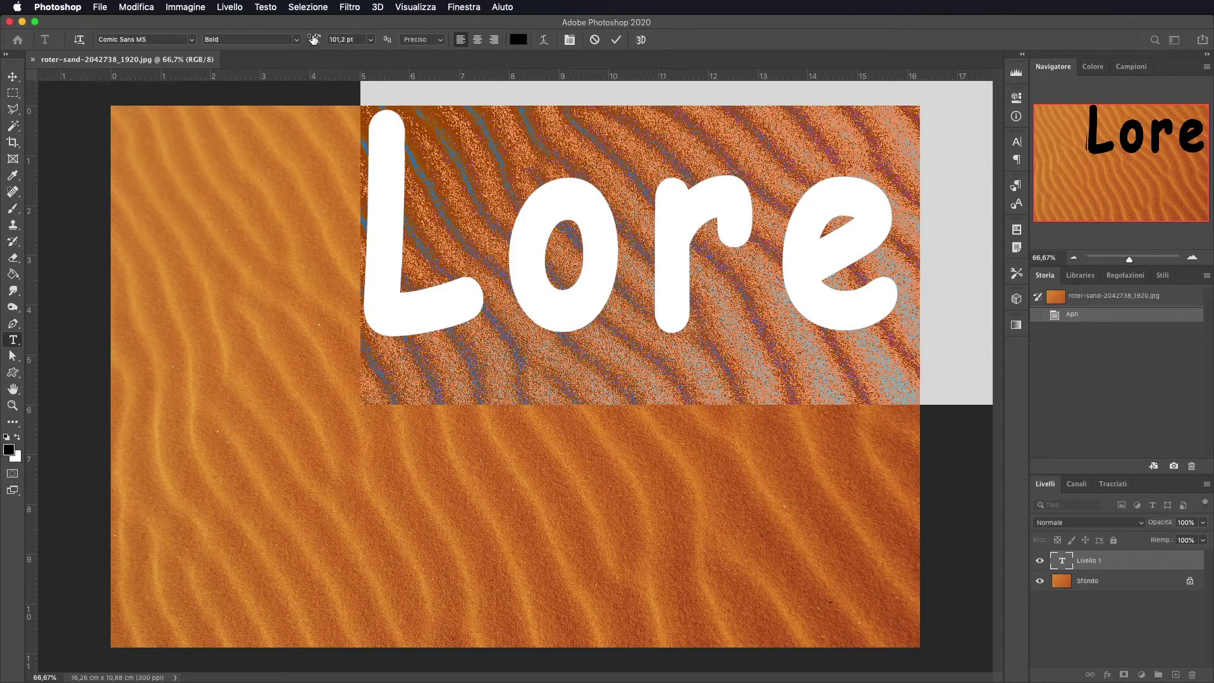
drag(313, 39, 275, 39)
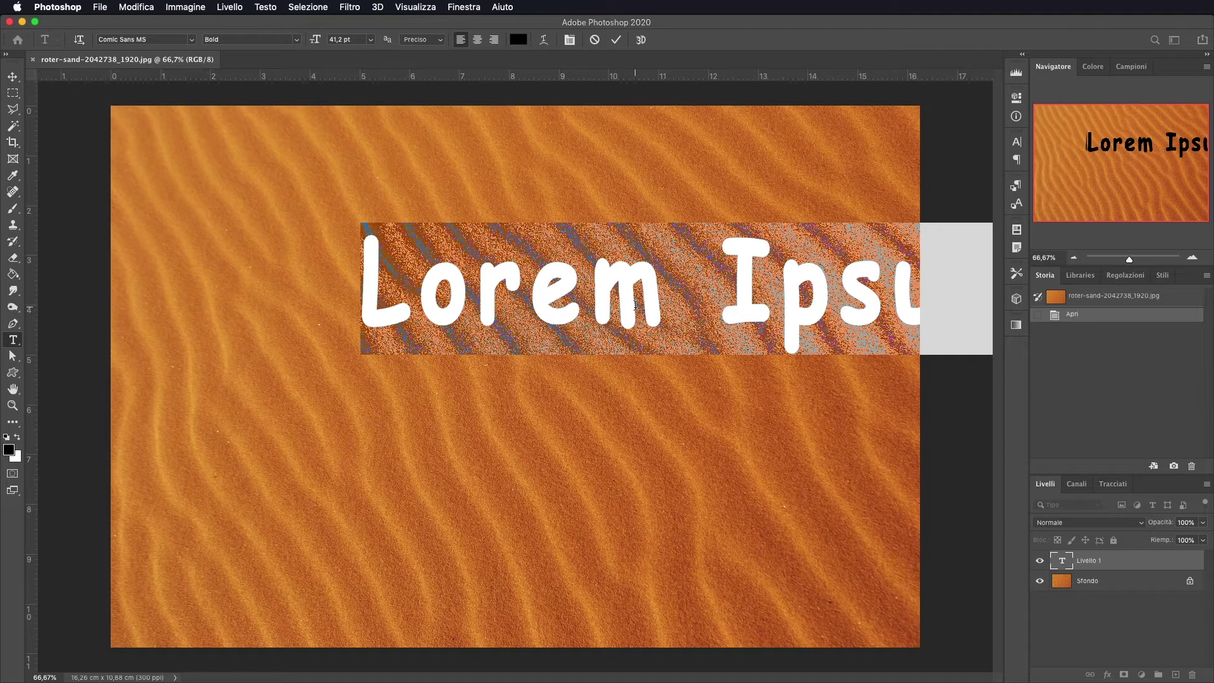
text(Studi)
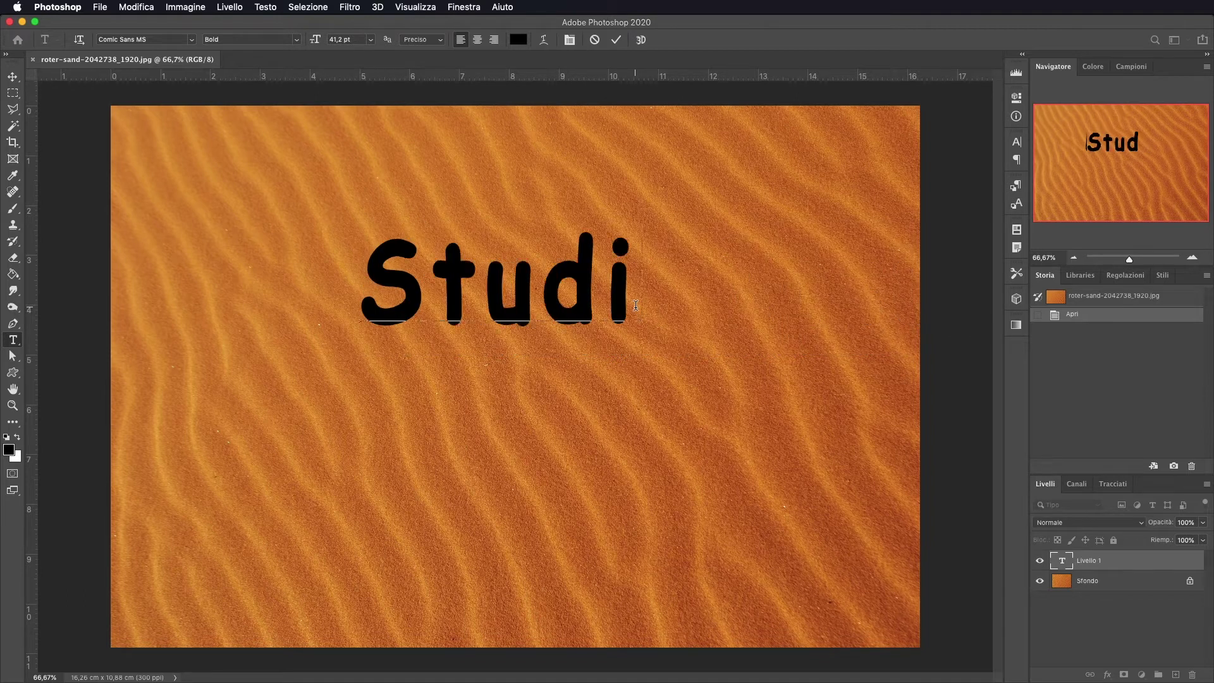
text(o72)
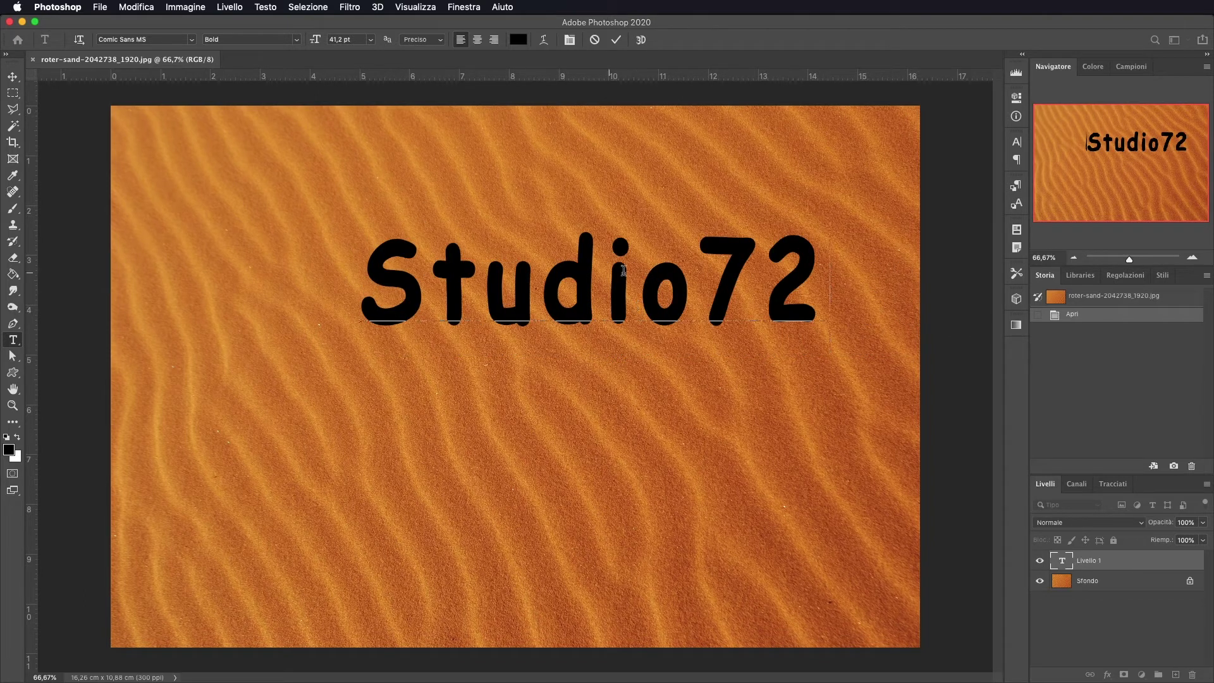
- Set Studio72 in Photograph Signature at 64,2 pt and commit the text
drag(804, 271, 370, 248)
click(149, 39)
text(ph Signature)
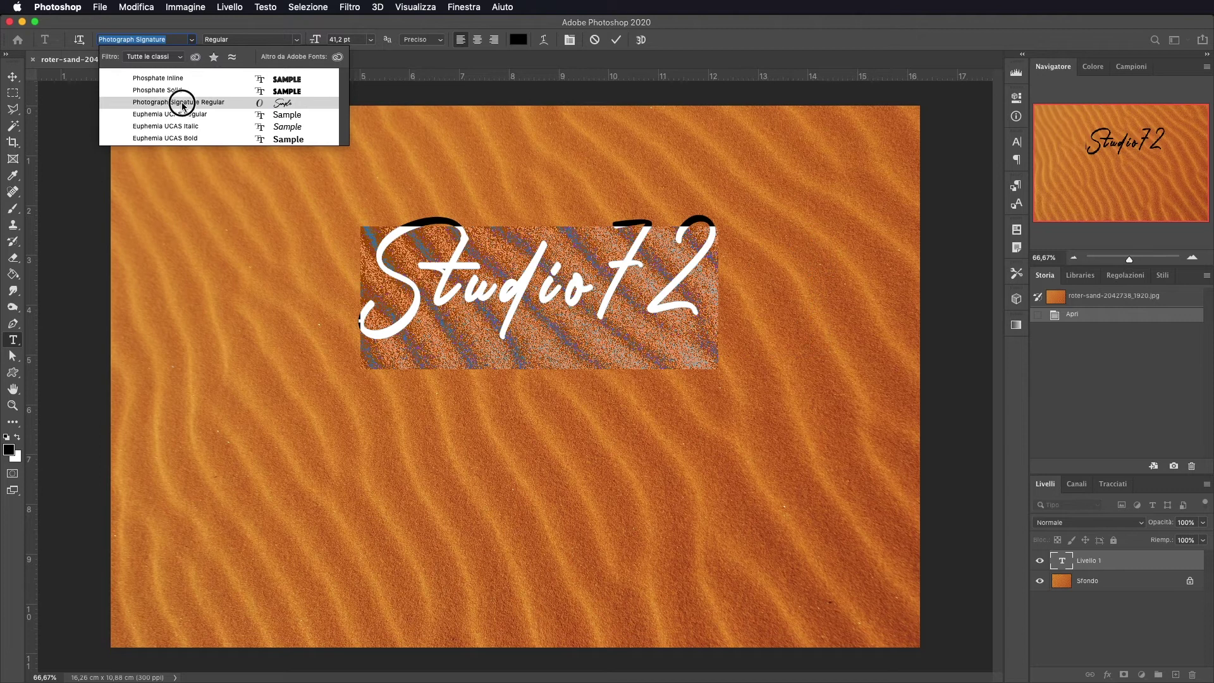
click(182, 103)
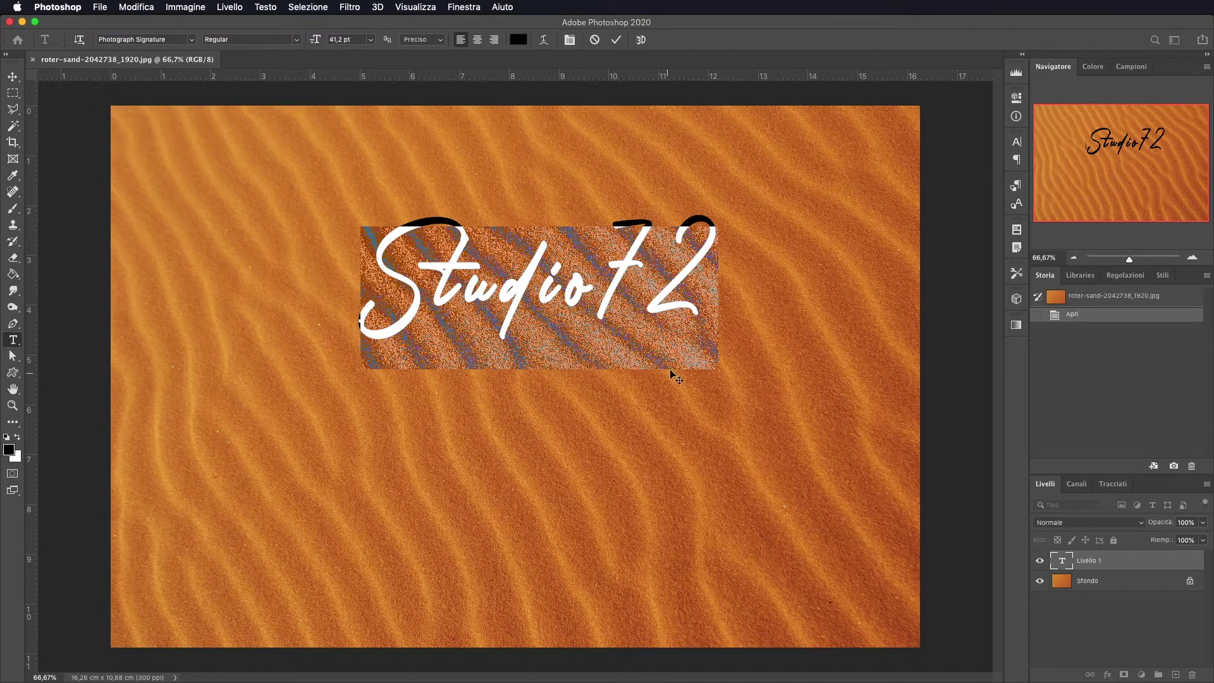
drag(318, 41, 328, 41)
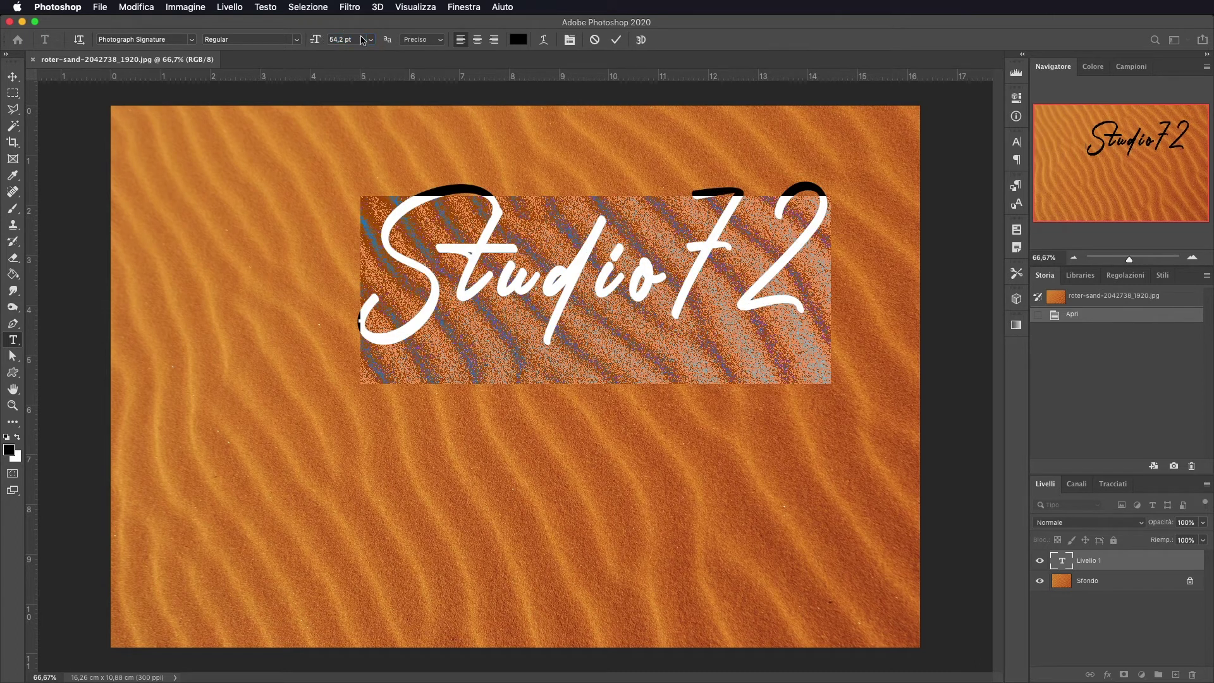
click(615, 40)
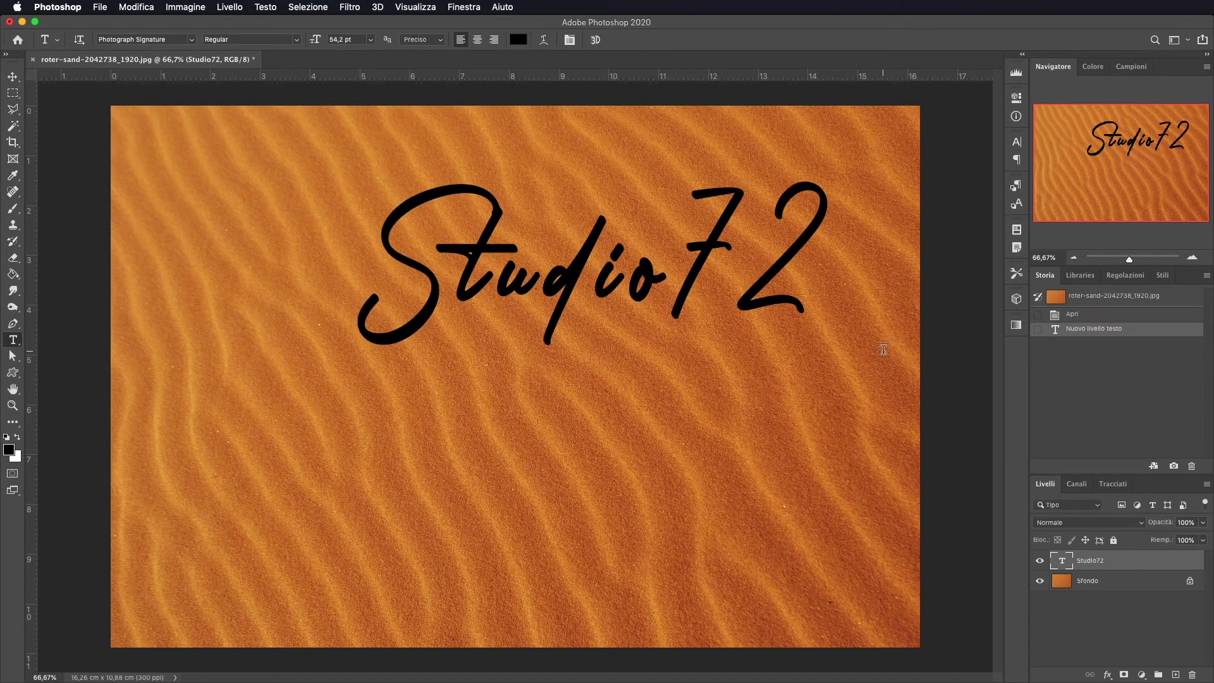
- Rotate Studio72 about 21,69°, move it down-left, and scale it up to 67,18 pt
key(ctrl+t)
drag(873, 209, 875, 272)
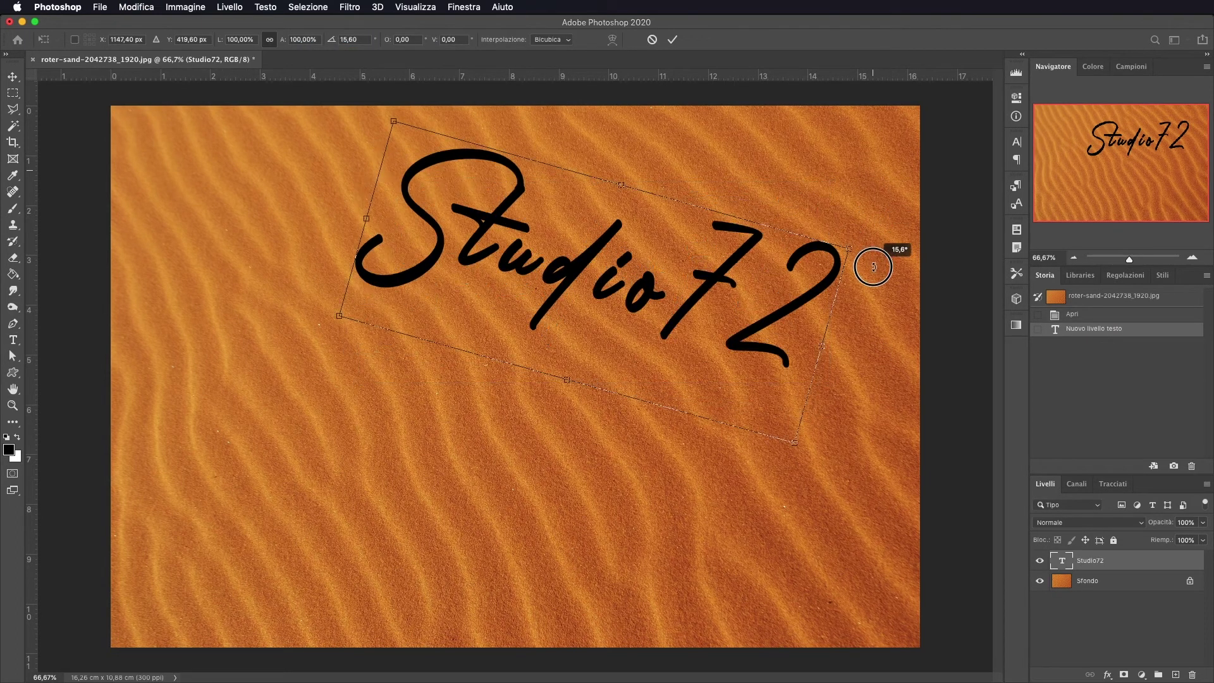
drag(722, 327, 665, 396)
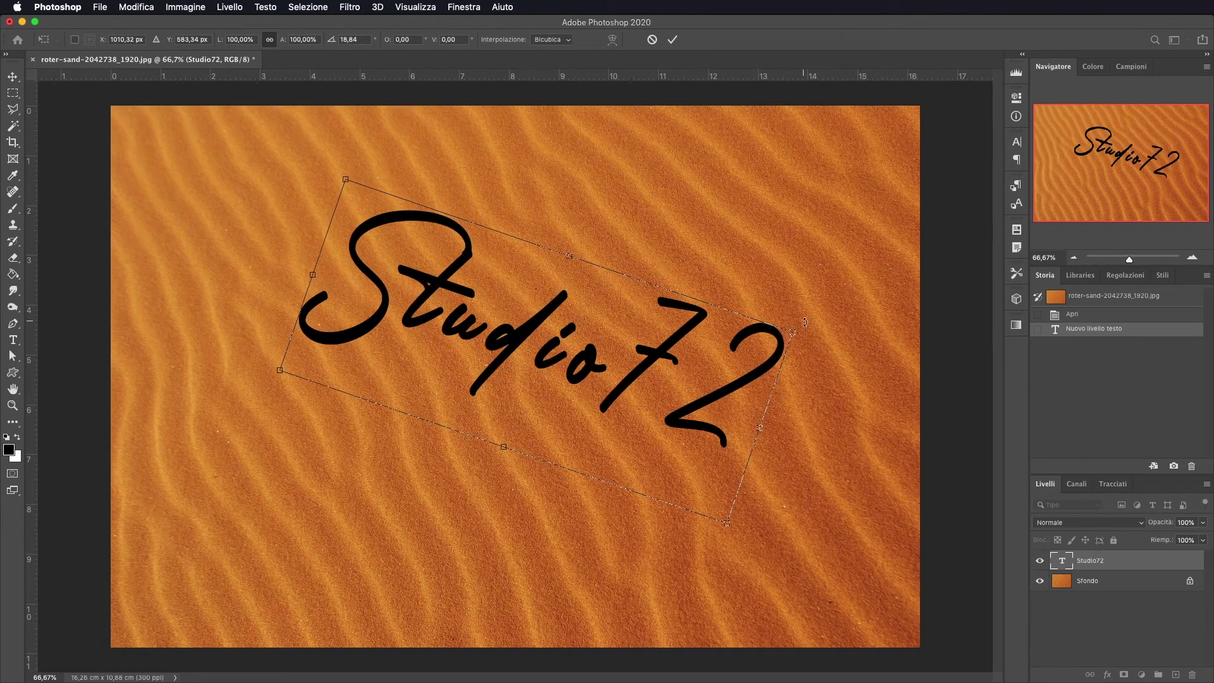
drag(814, 342, 817, 337)
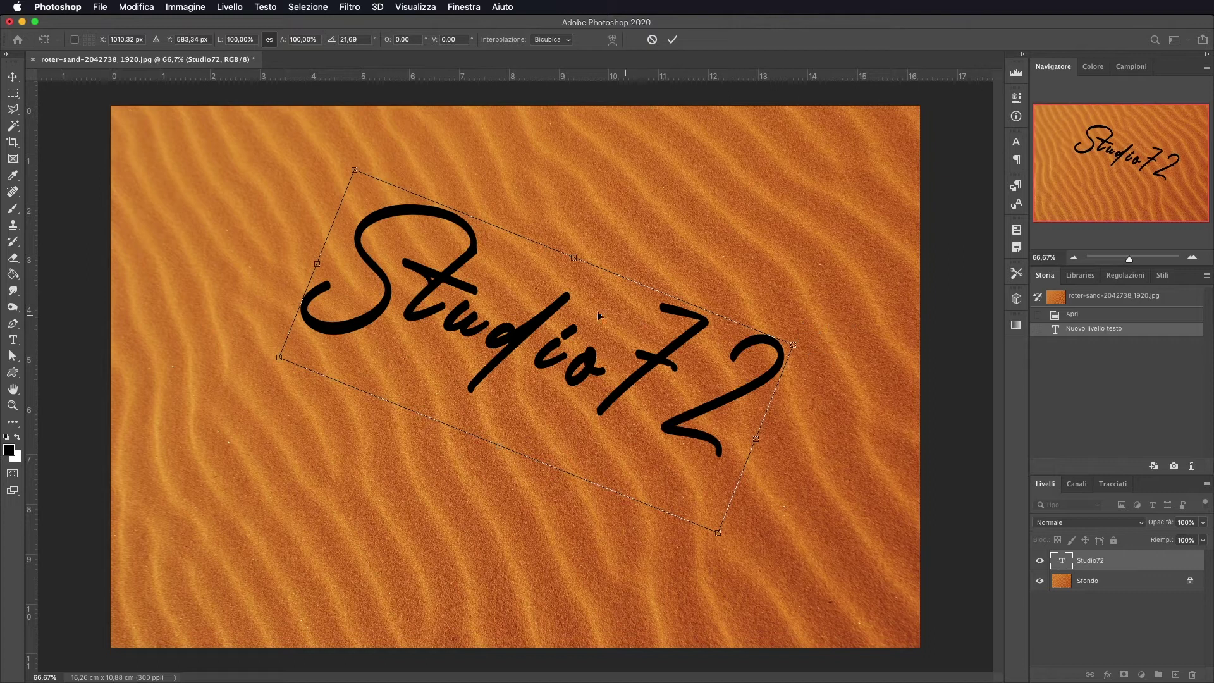
drag(794, 345, 811, 340)
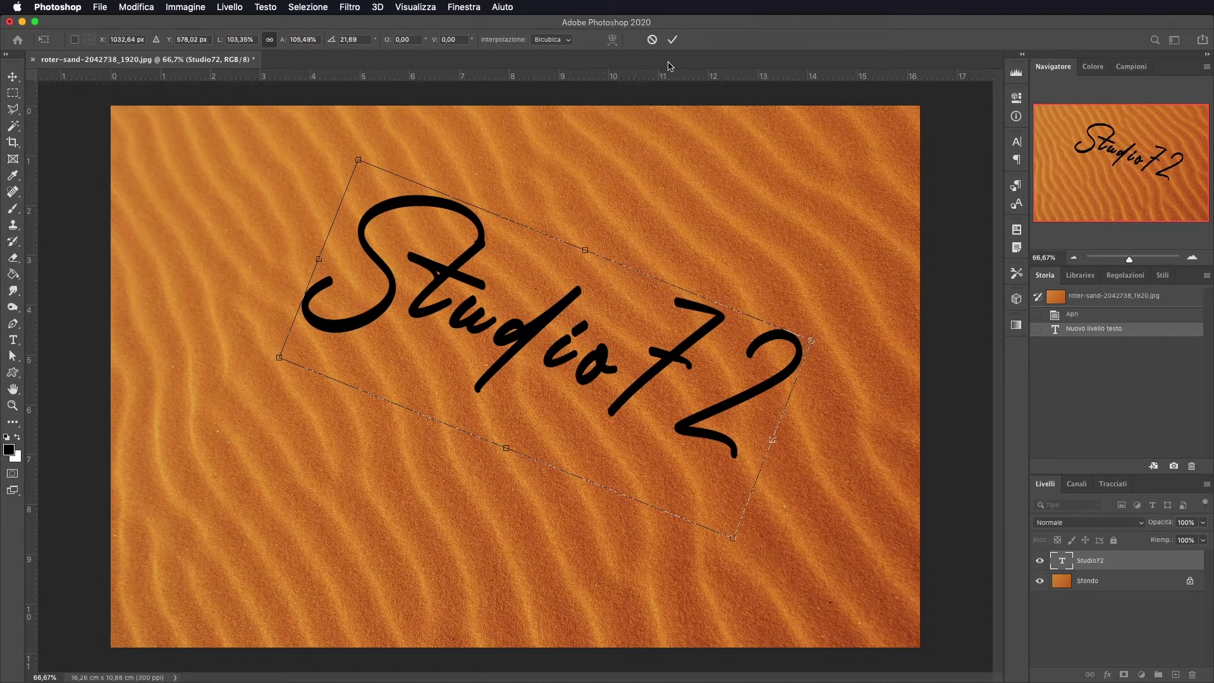
click(674, 40)
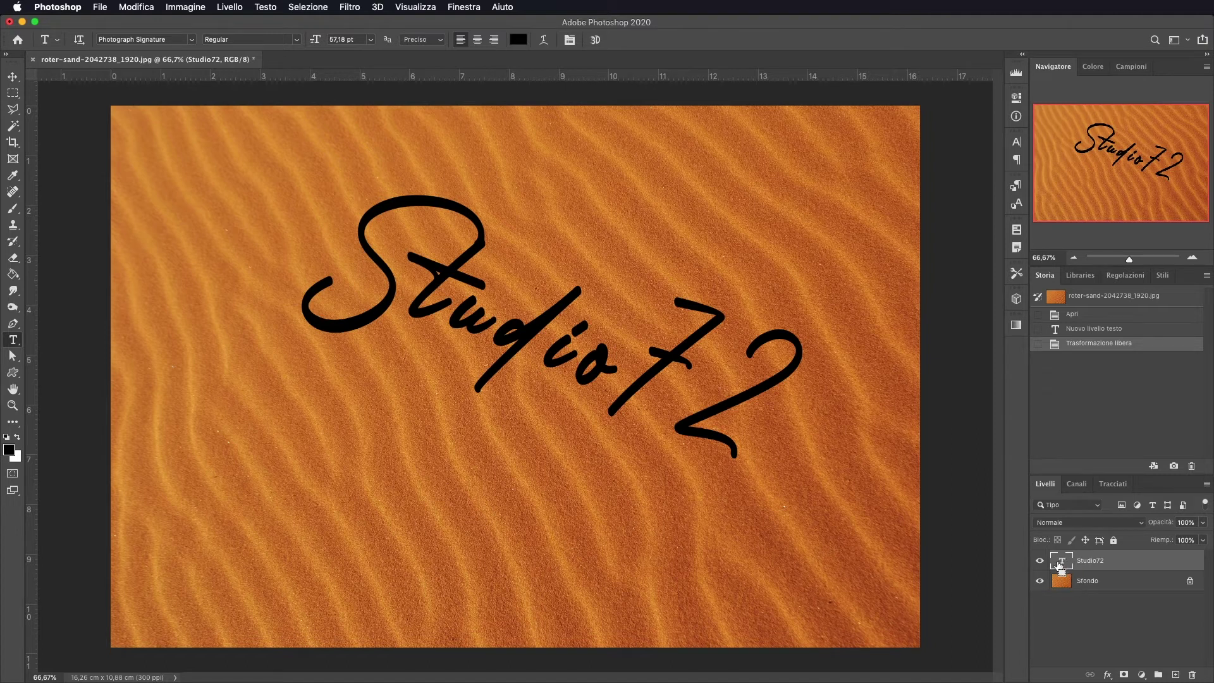
- Copy the Studio72-shaped sand from Sfondo onto Livello 1 and hide the text layer
super+click(1061, 564)
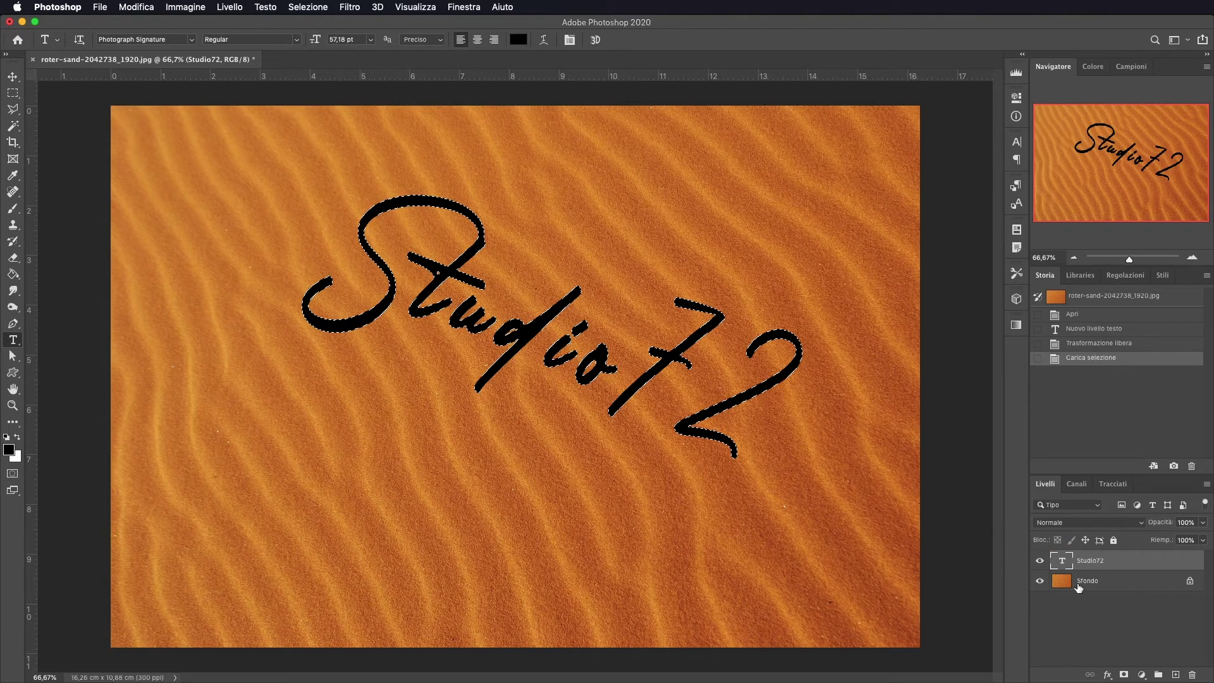
click(1106, 588)
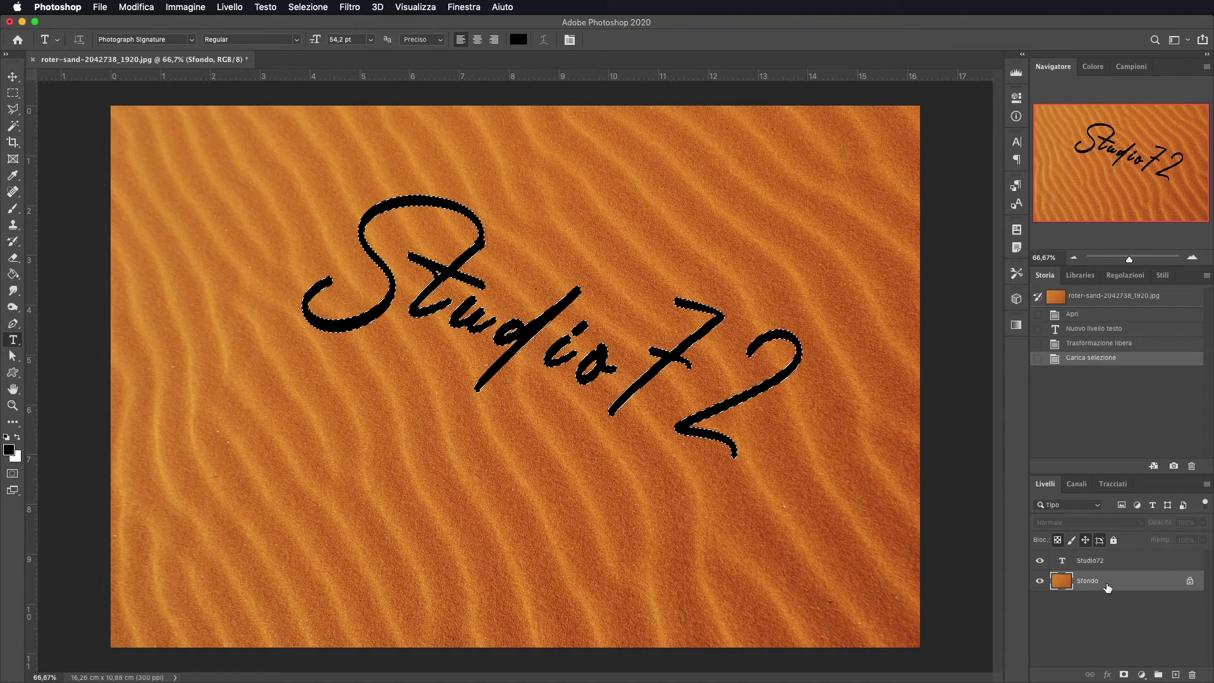
key(super+j)
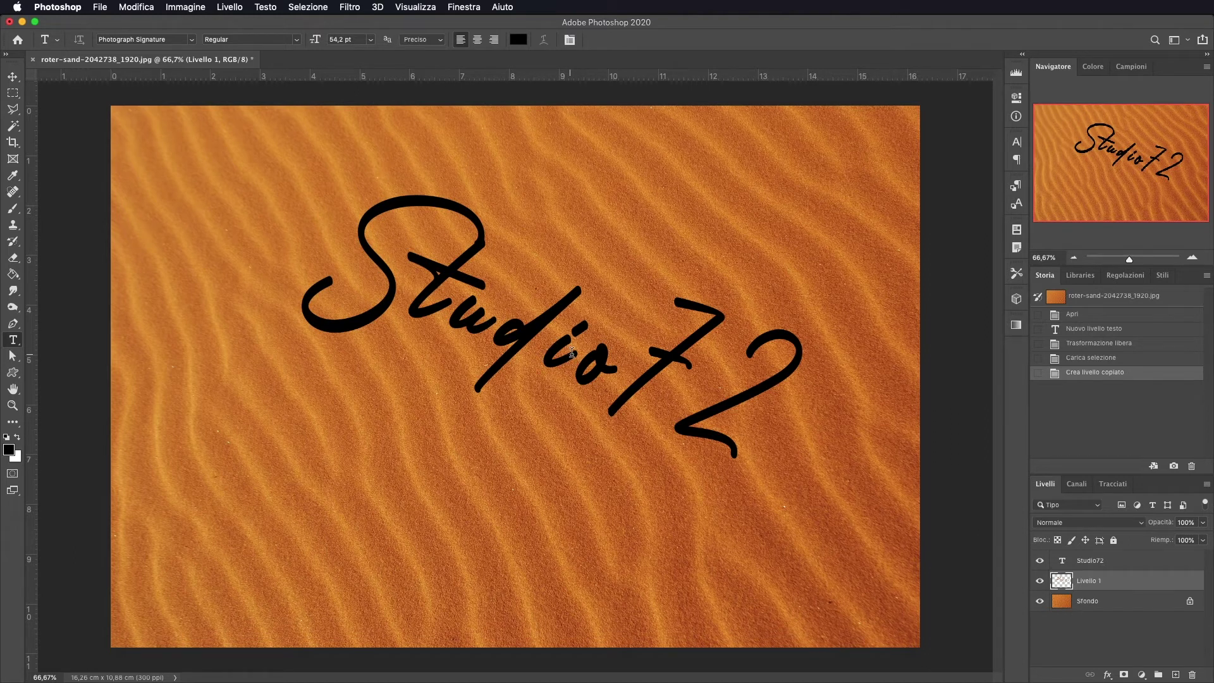
click(1038, 561)
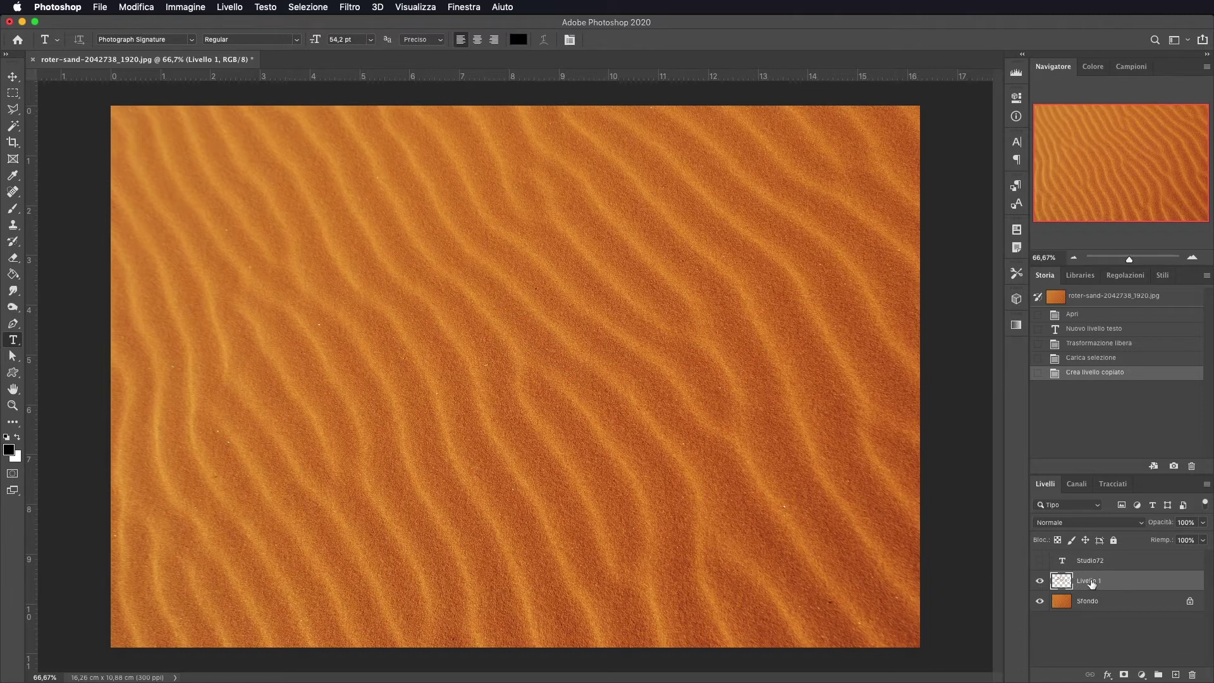
- Open Layer Style for Livello 1 and display the full list of effects
double_click(1143, 584)
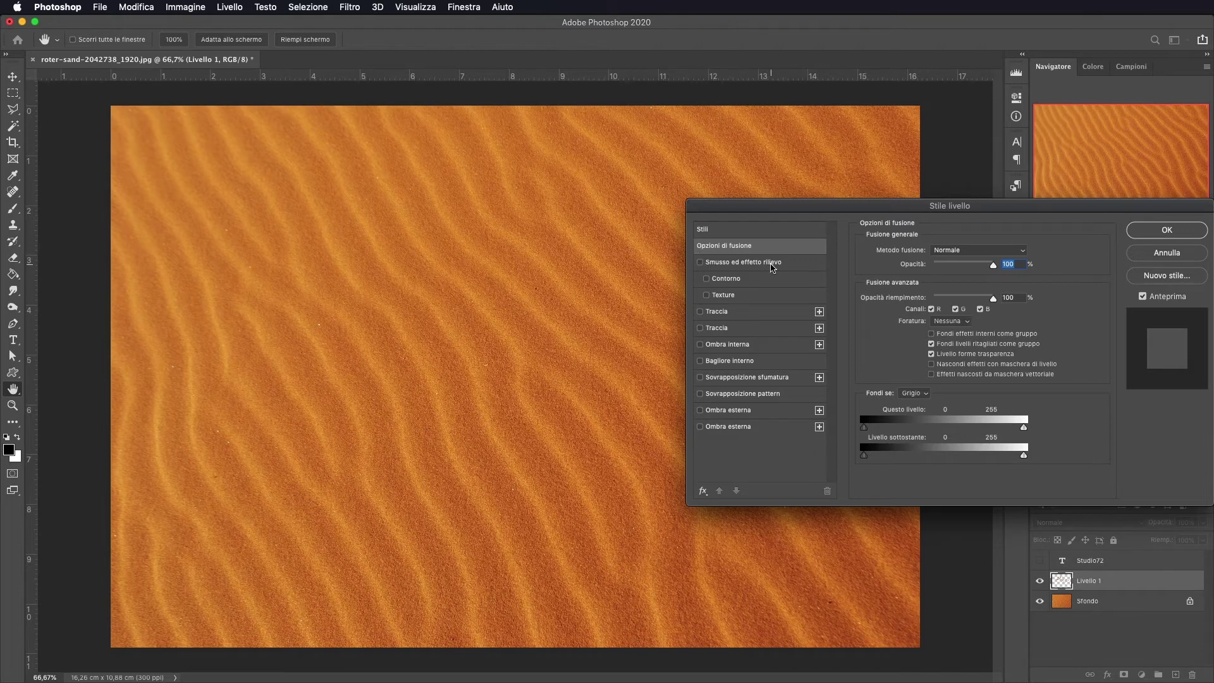
click(703, 491)
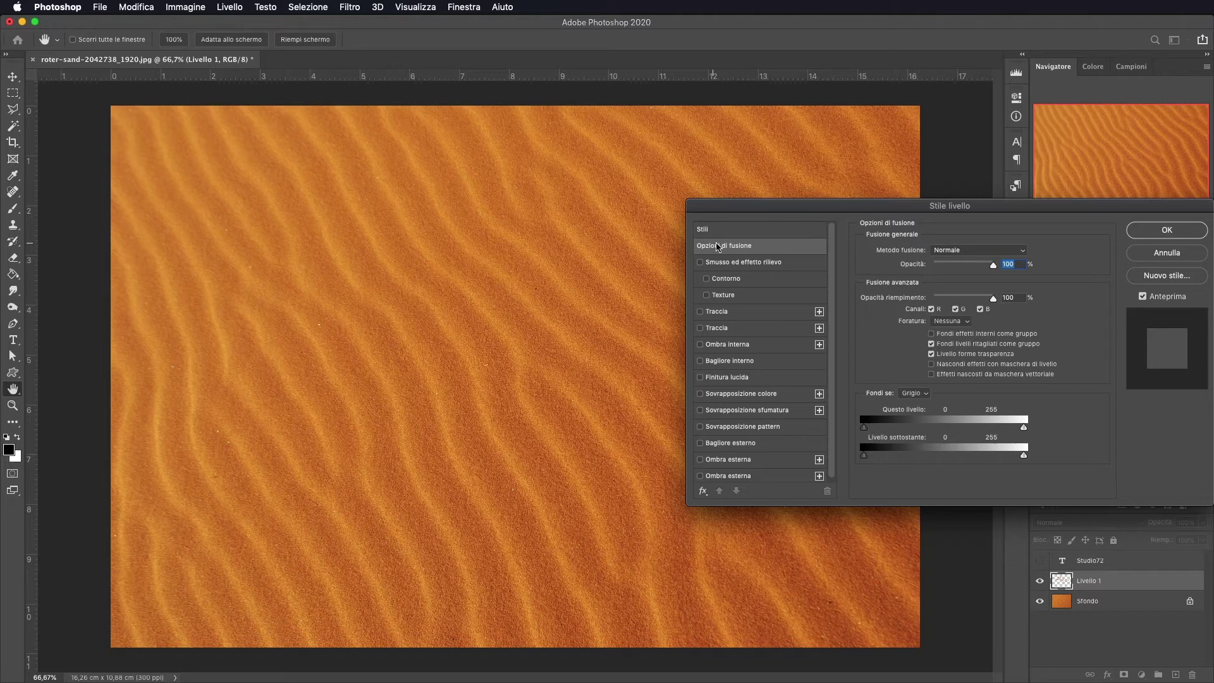
- Add a Bevel & Emboss to Livello 1 in Pillow Emboss style with the Chisel Hard technique
click(700, 262)
click(799, 267)
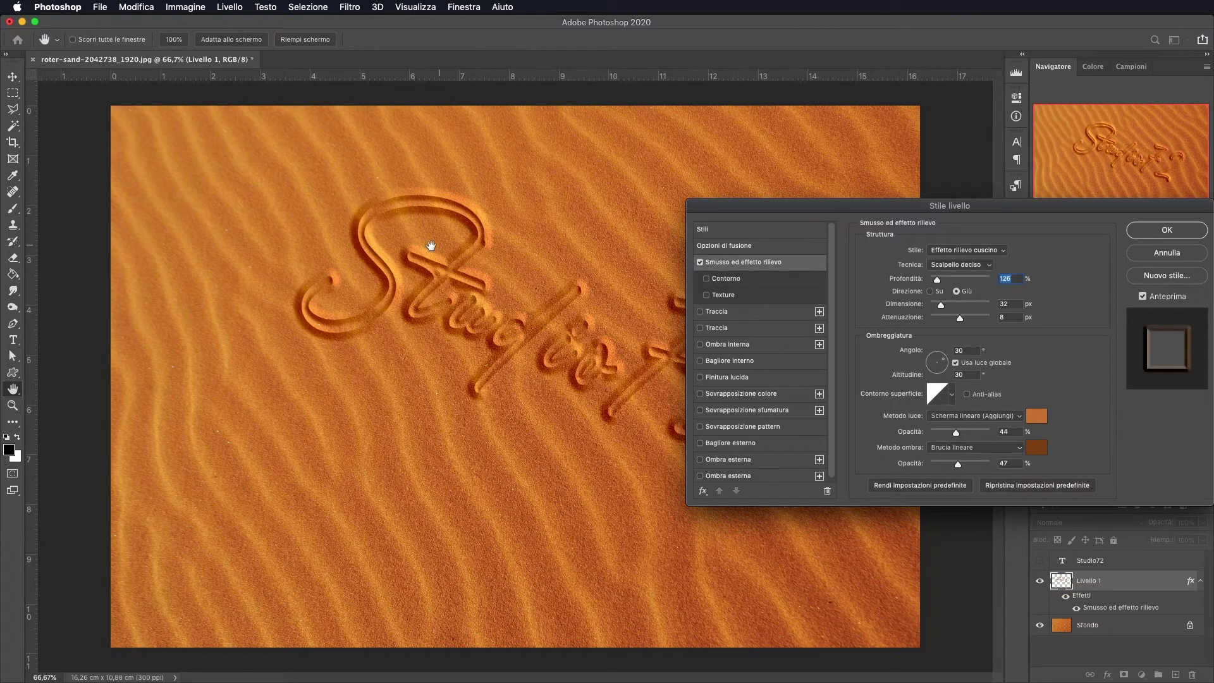
mouse_move(839, 208)
mouse_down()
mouse_move(980, 186)
mouse_move(968, 120)
mouse_up()
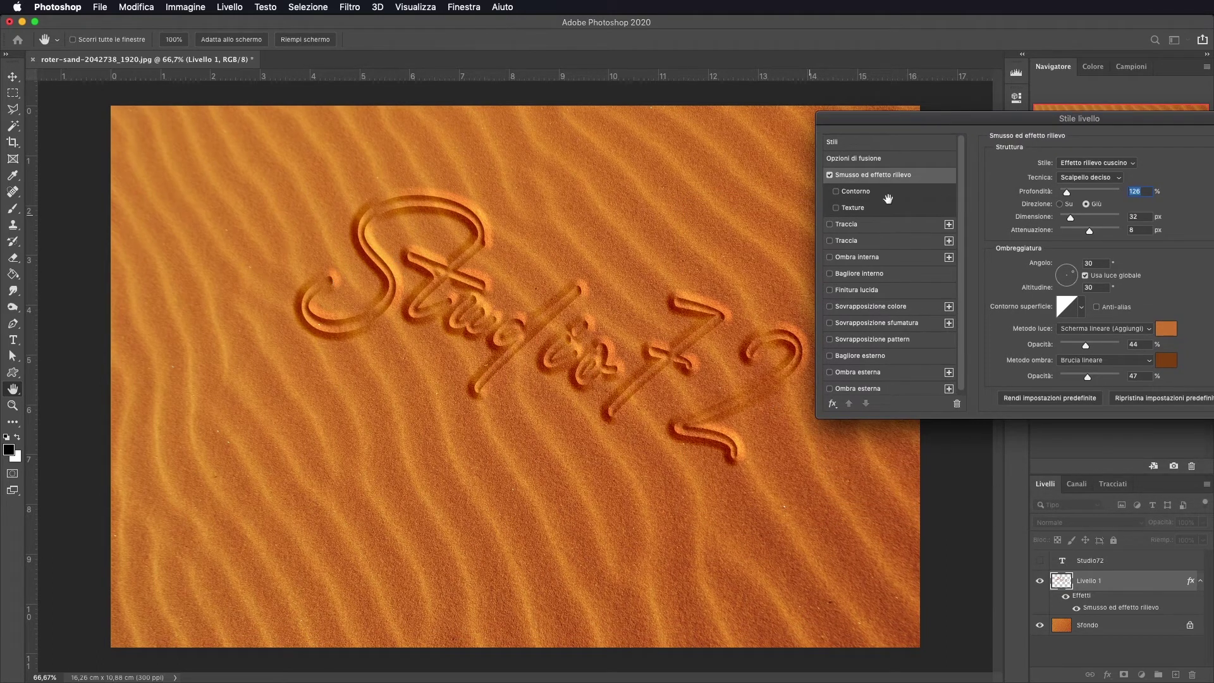
drag(915, 119, 852, 120)
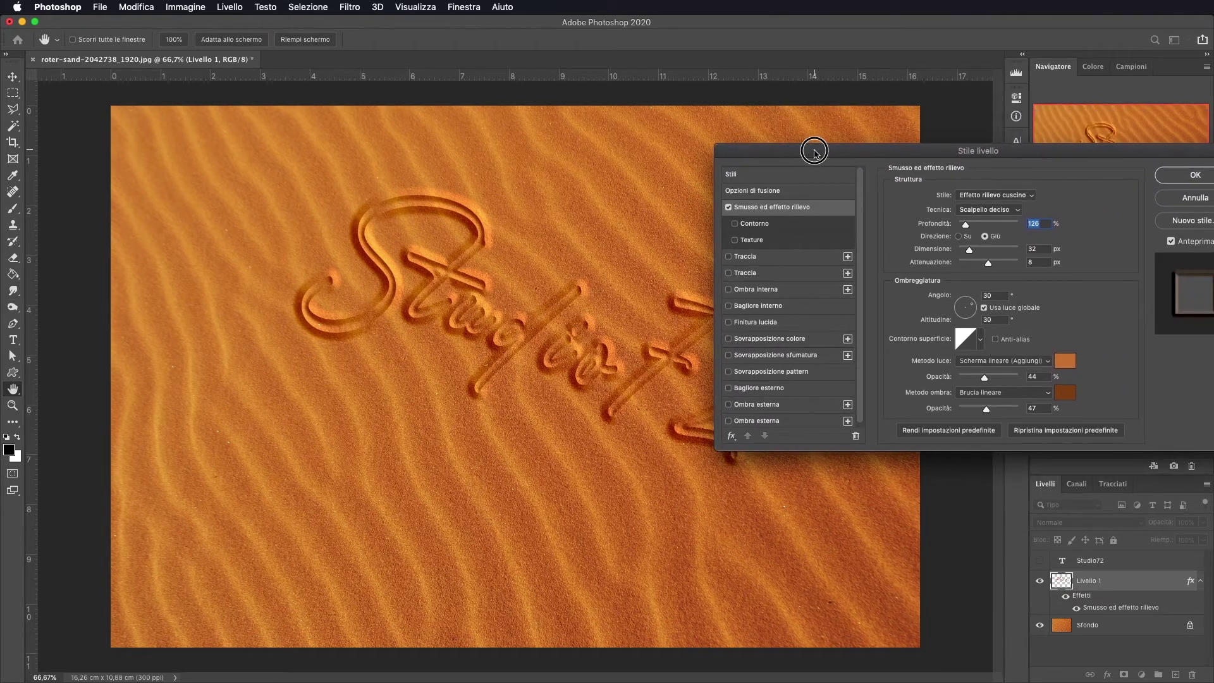
click(764, 179)
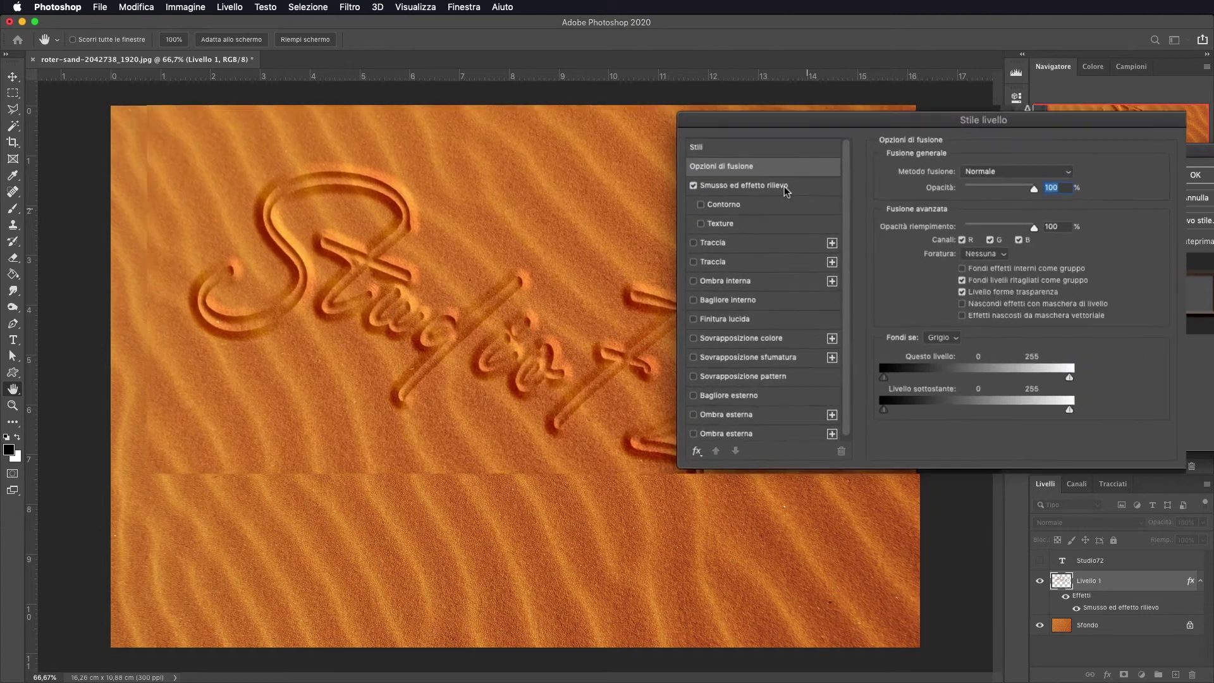
click(772, 191)
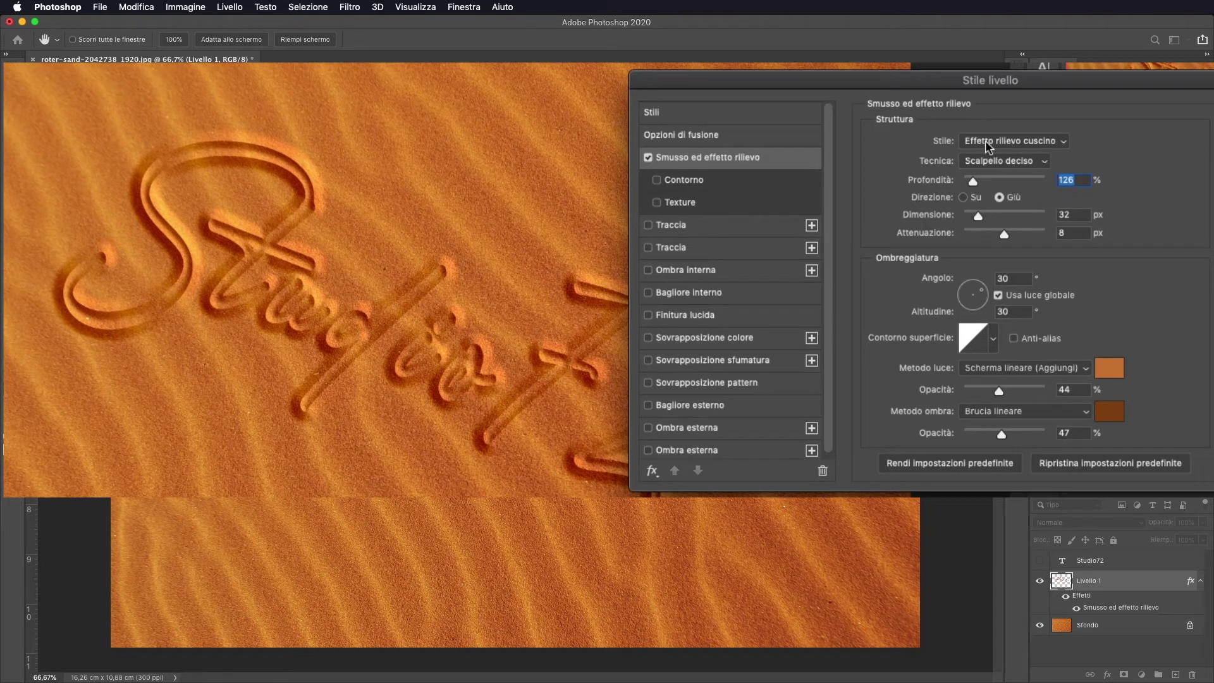
click(1011, 142)
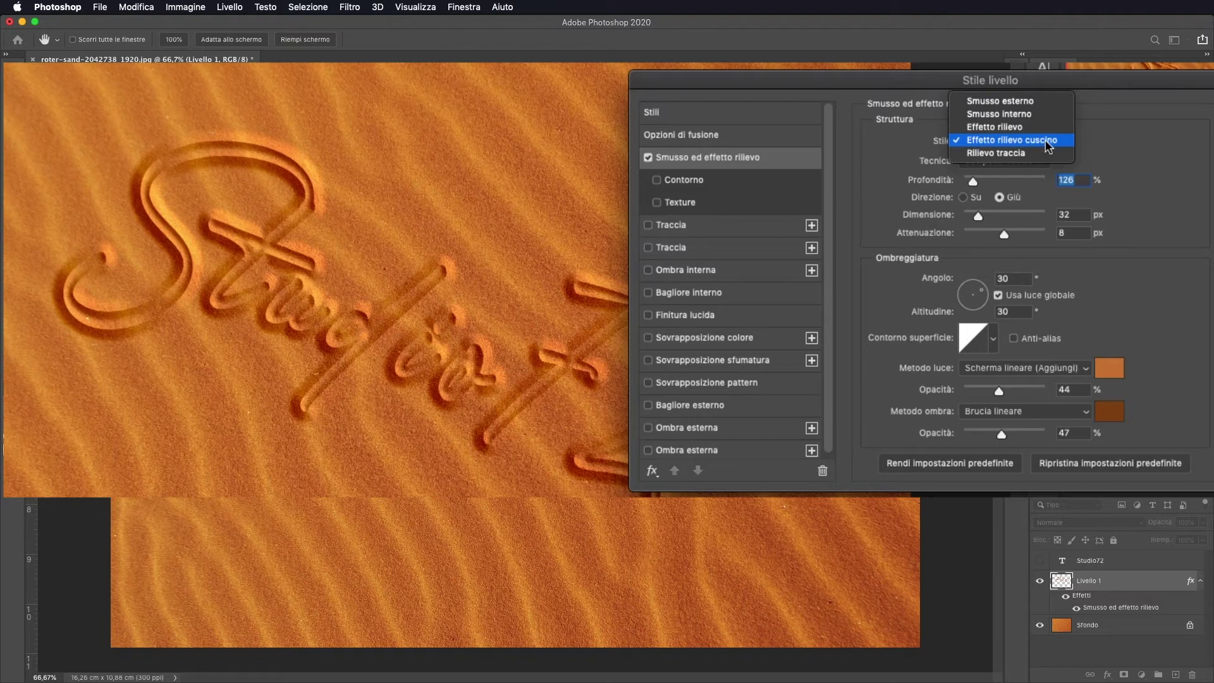
click(1113, 155)
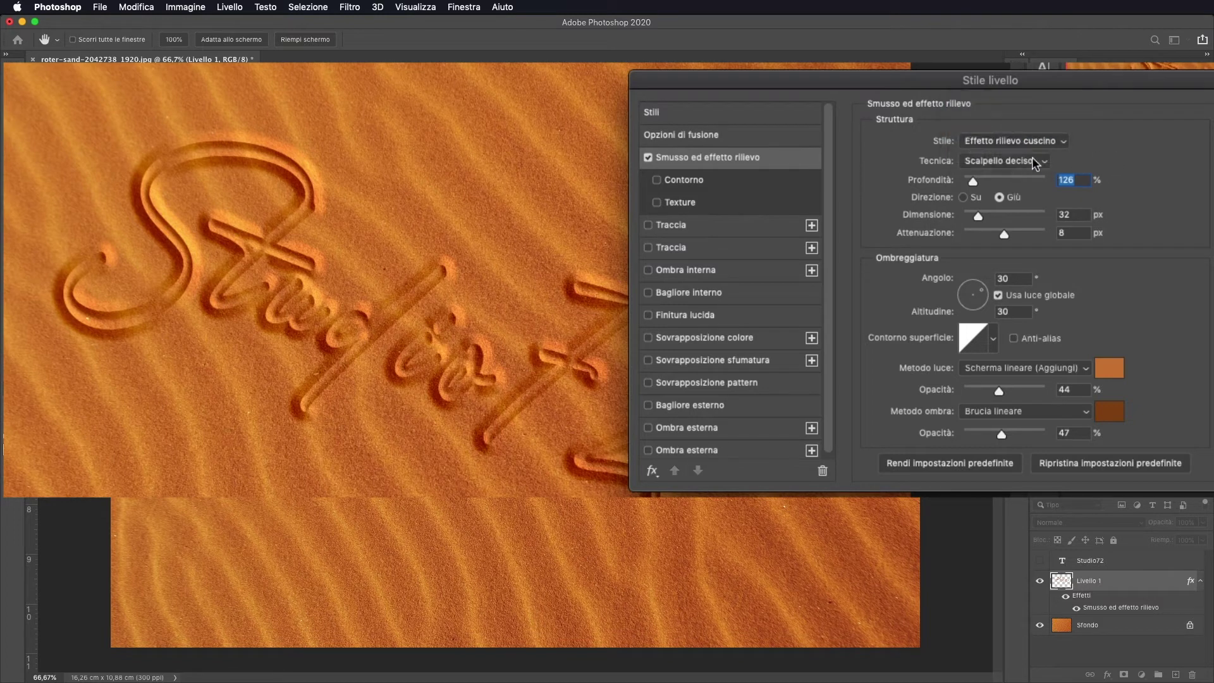
click(1000, 161)
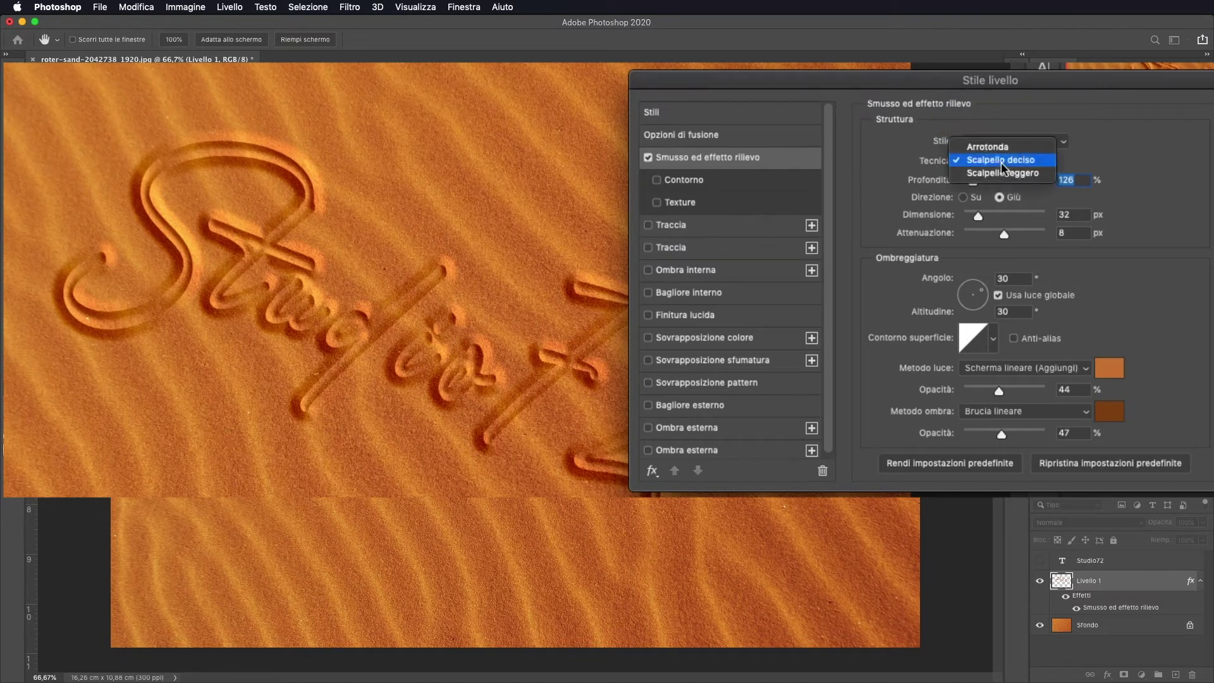
click(1065, 163)
- Set the bevel depth to 74%, size to 21 px and soften to 11 px
drag(970, 180, 971, 185)
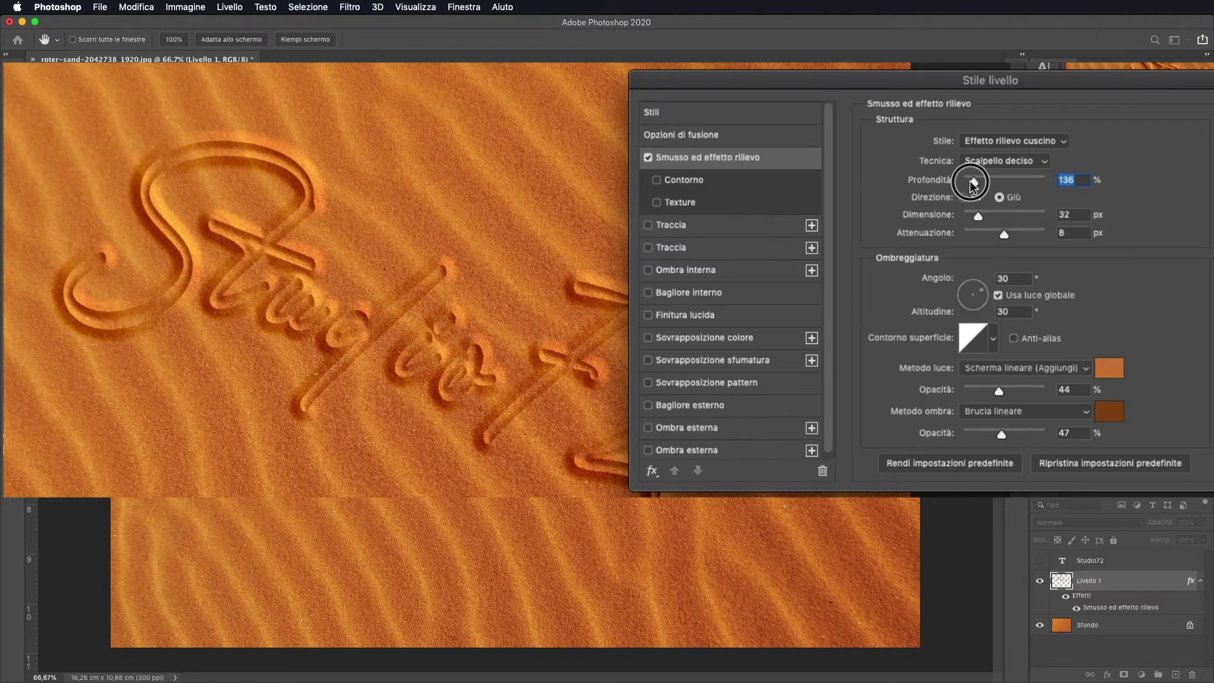
drag(972, 185, 968, 184)
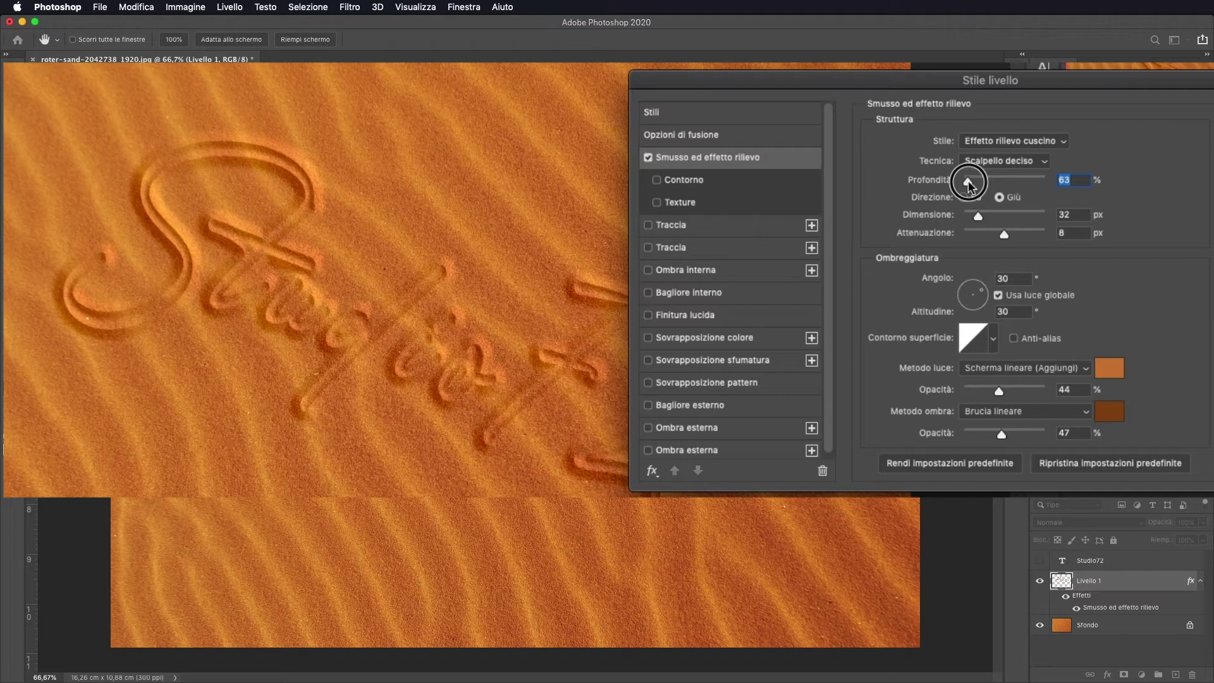
drag(969, 184, 969, 184)
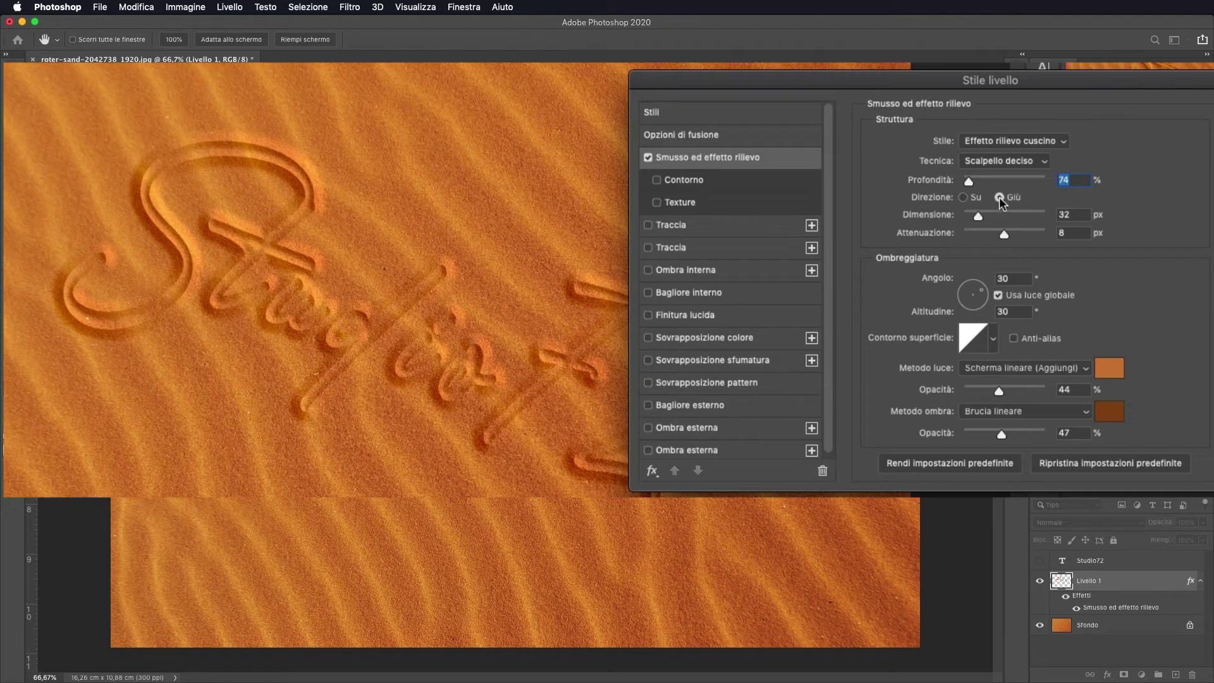
drag(979, 218, 975, 219)
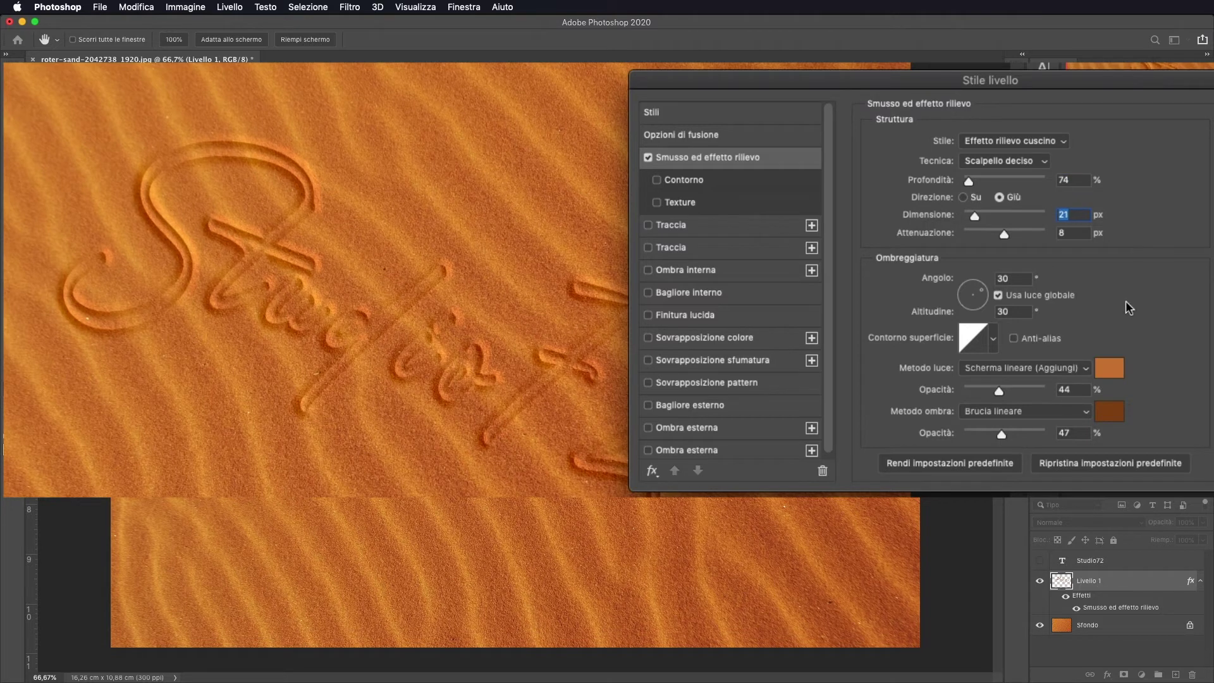
drag(1002, 234, 1021, 237)
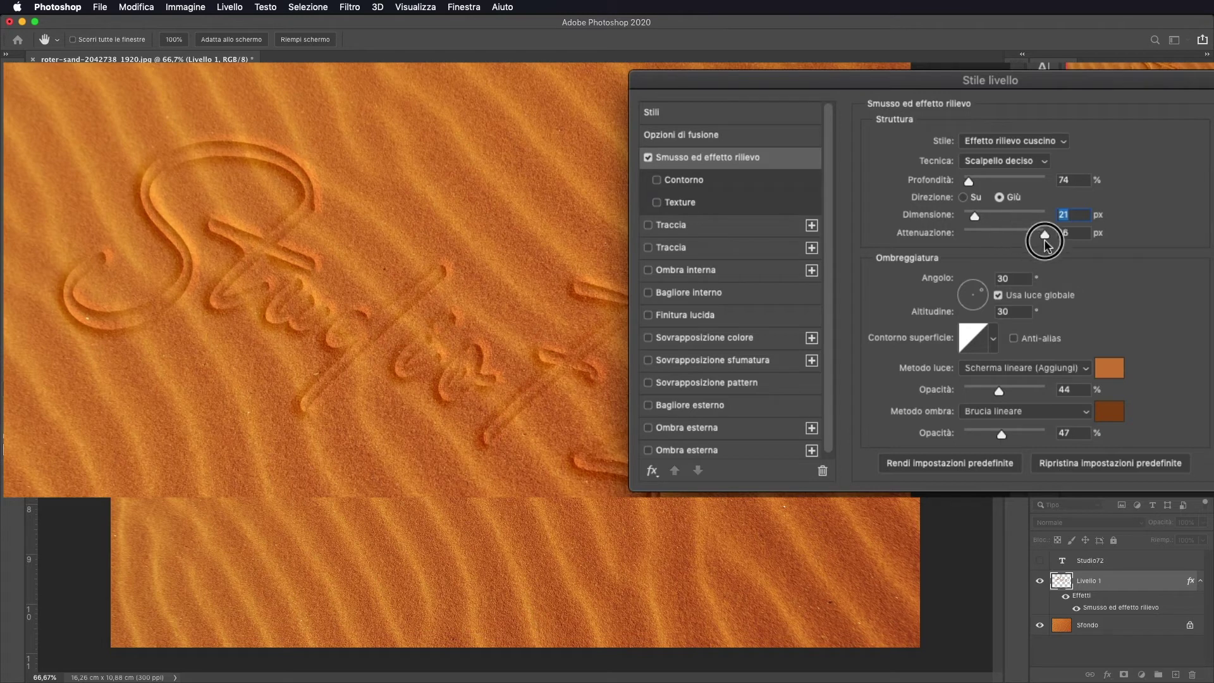
mouse_move(1021, 239)
mouse_down()
mouse_move(931, 246)
mouse_move(1017, 247)
mouse_up()
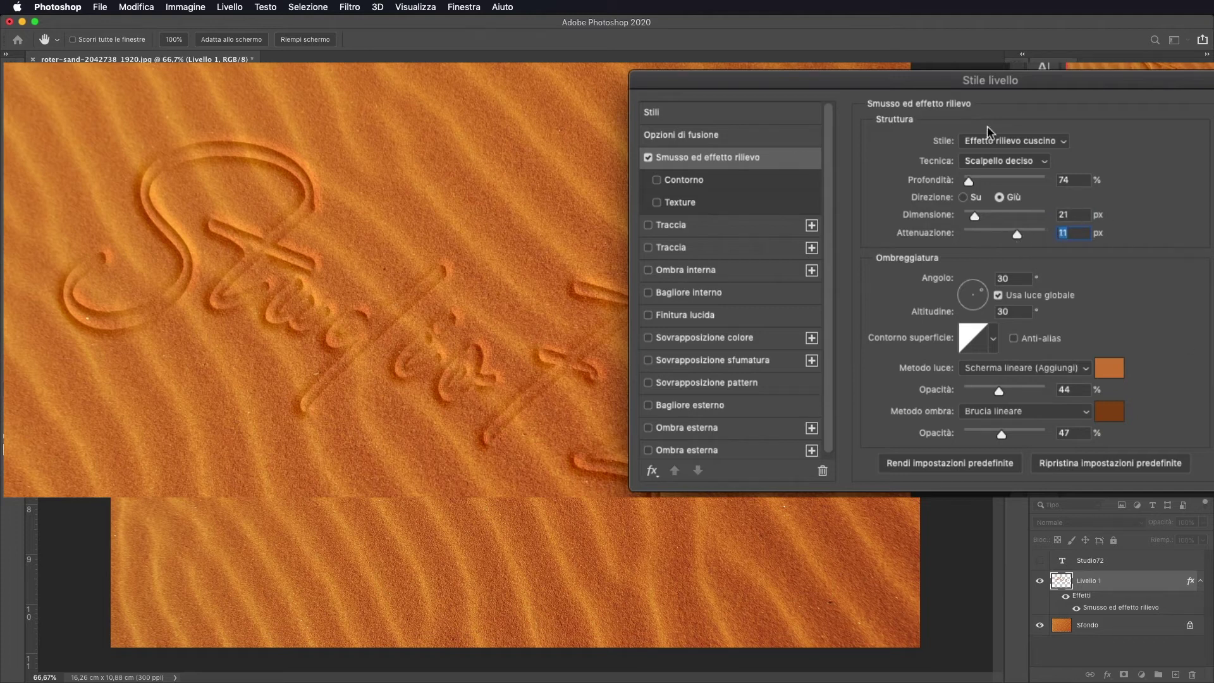
- Set the bevel shading to a 126° light angle with 21° altitude
click(1026, 277)
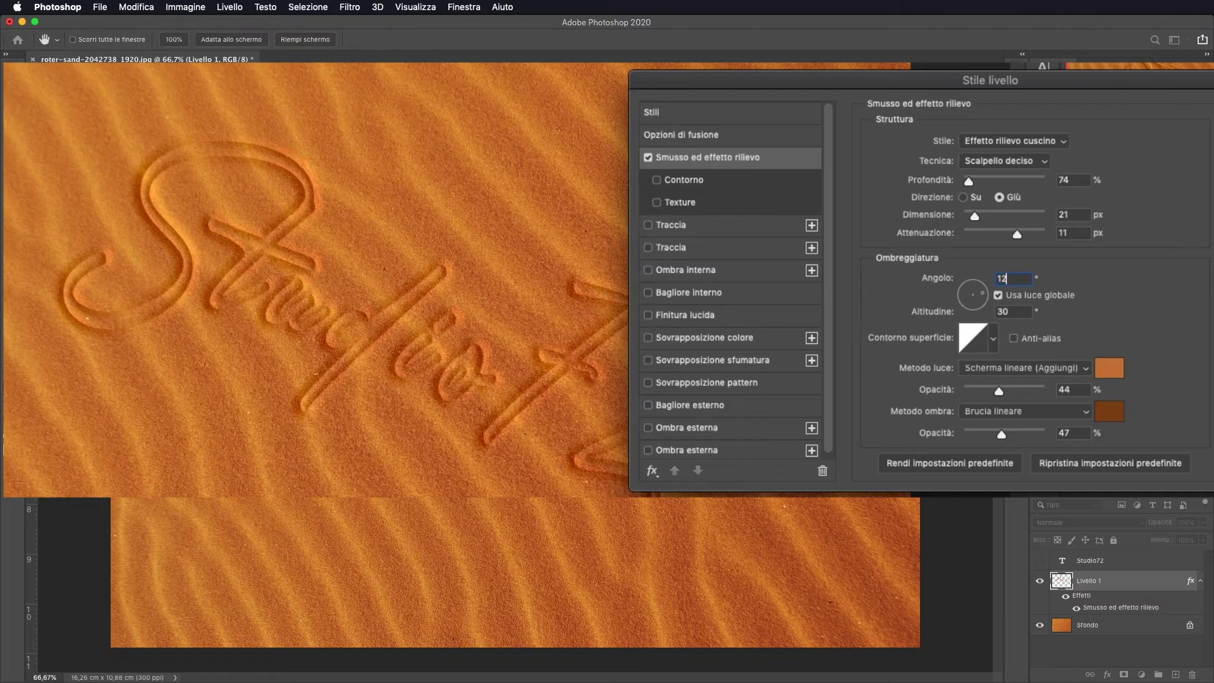
text(25)
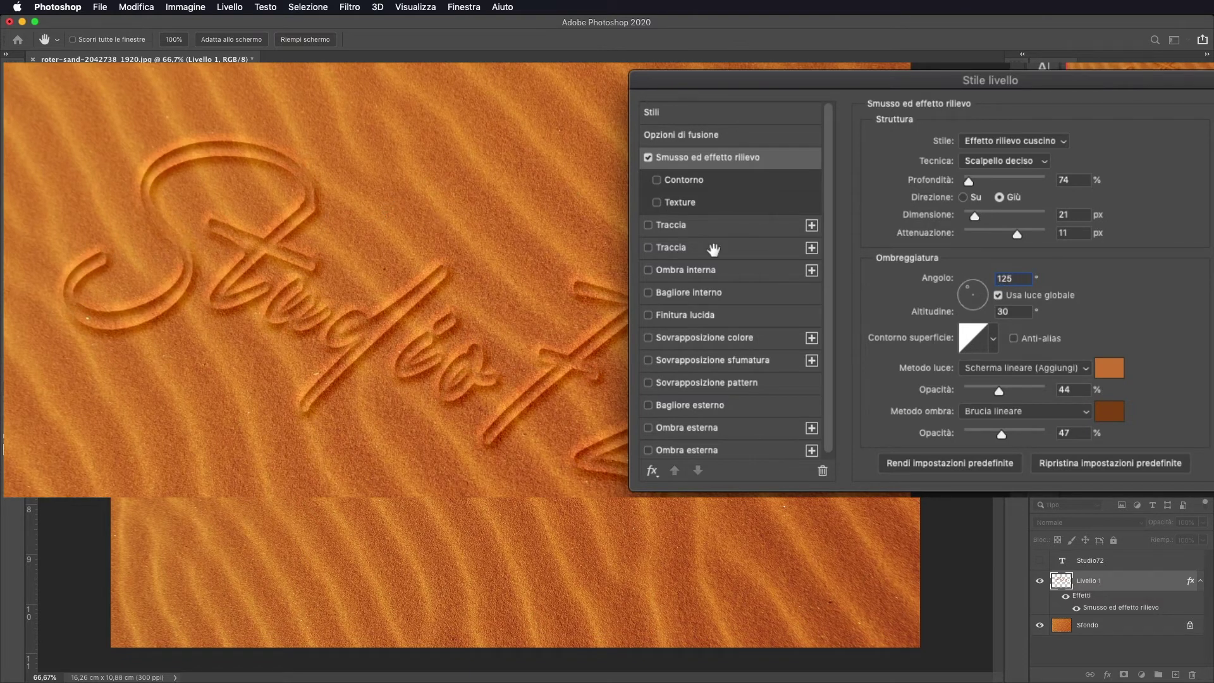
drag(968, 291, 981, 287)
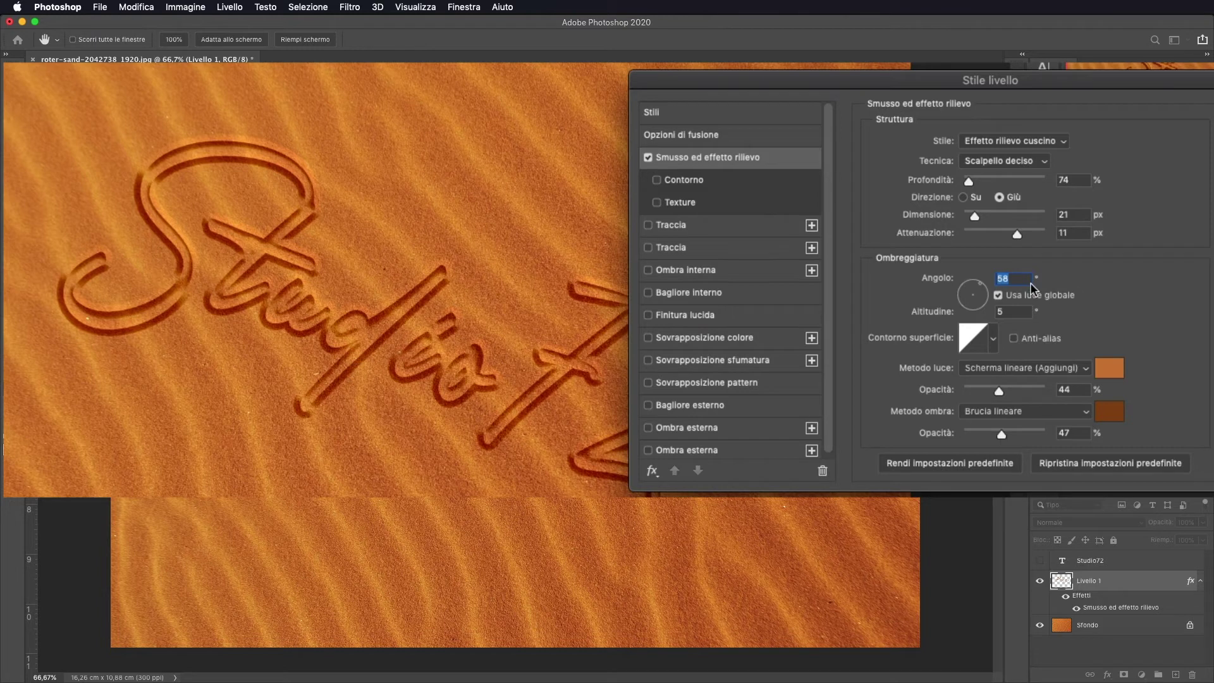
text(126)
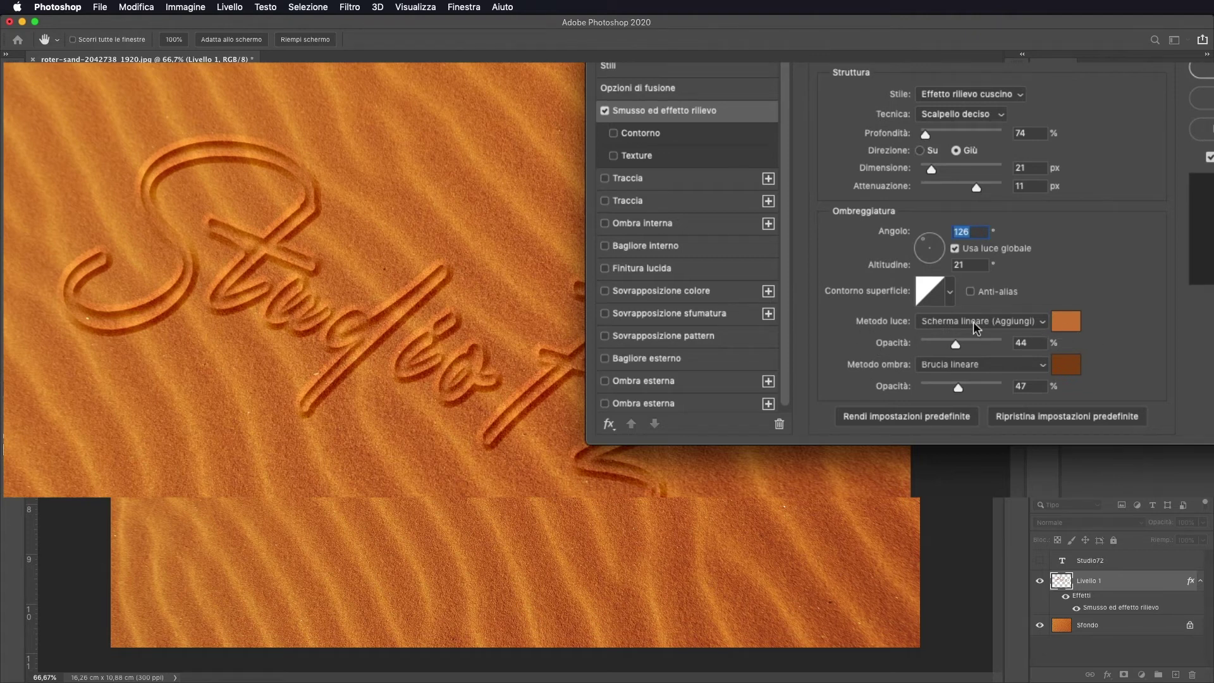
- Recolour the emboss highlight with a brighter orange sampled from the sand
click(1077, 322)
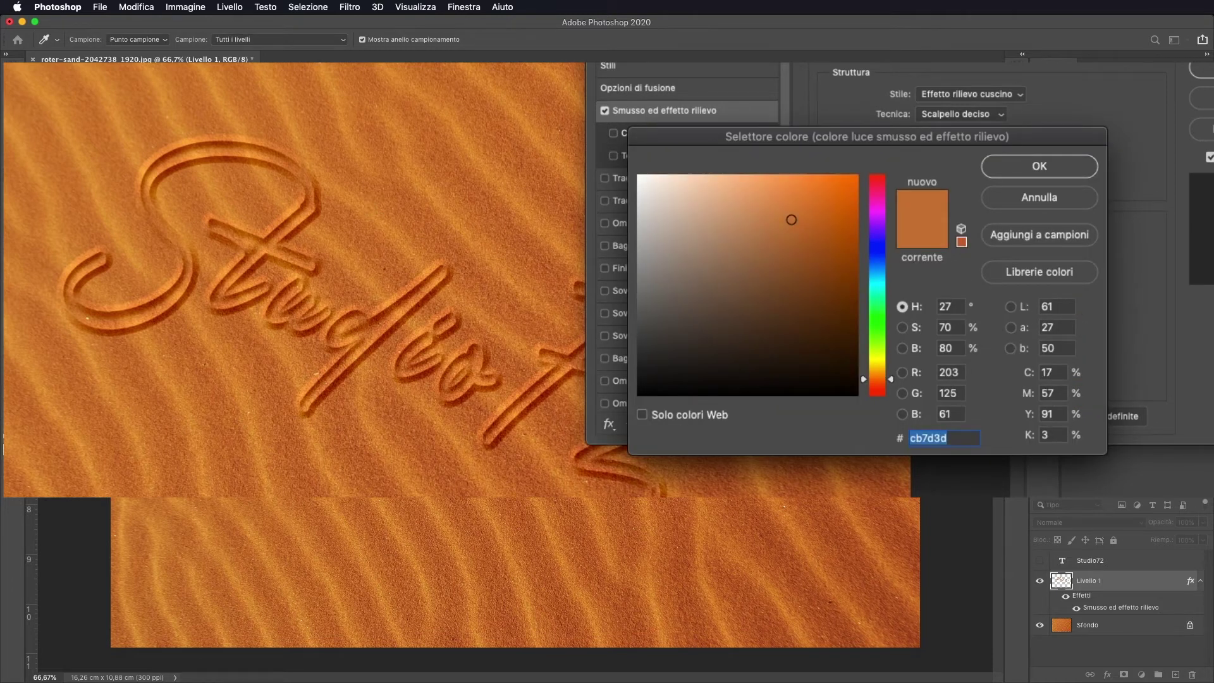
click(318, 64)
click(1057, 170)
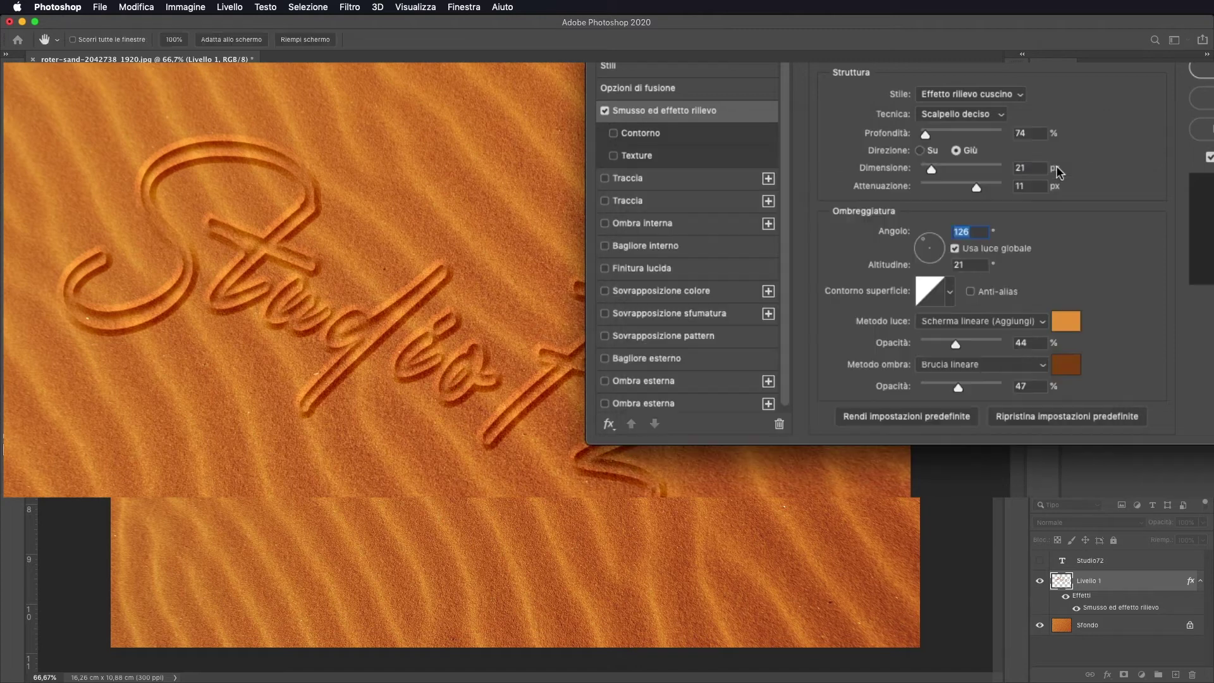
- Set the emboss shadow to a darker rust orange (cd7334) sampled from the sand
click(1073, 366)
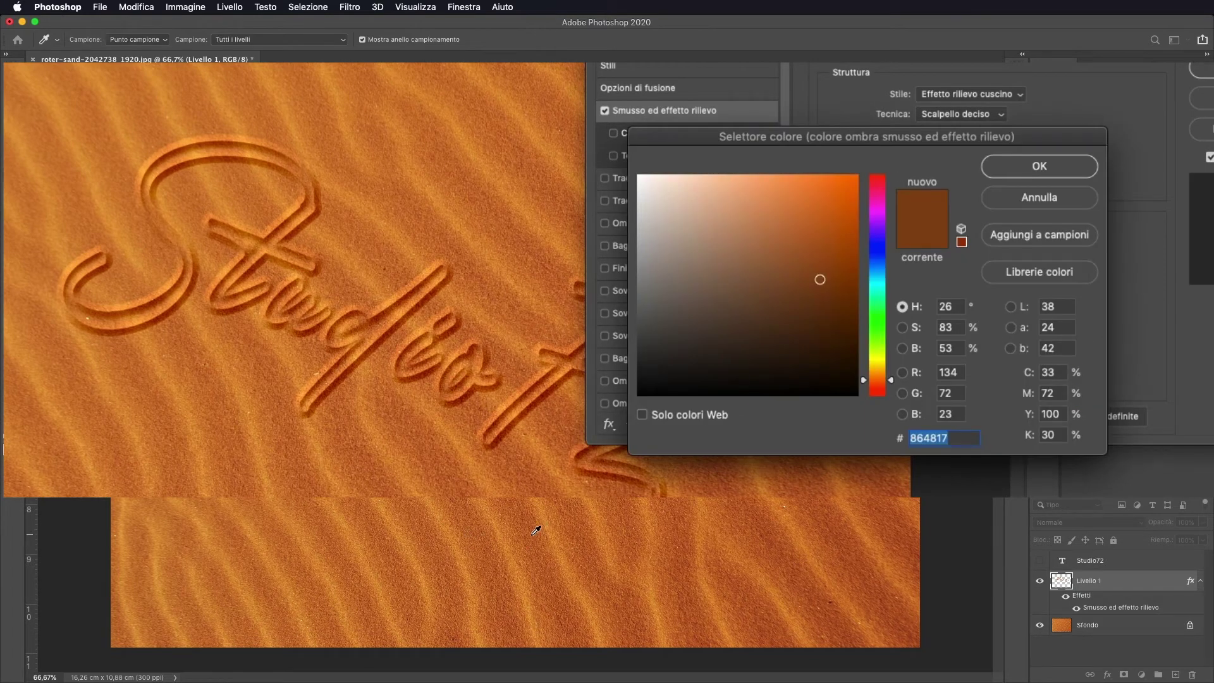
click(519, 501)
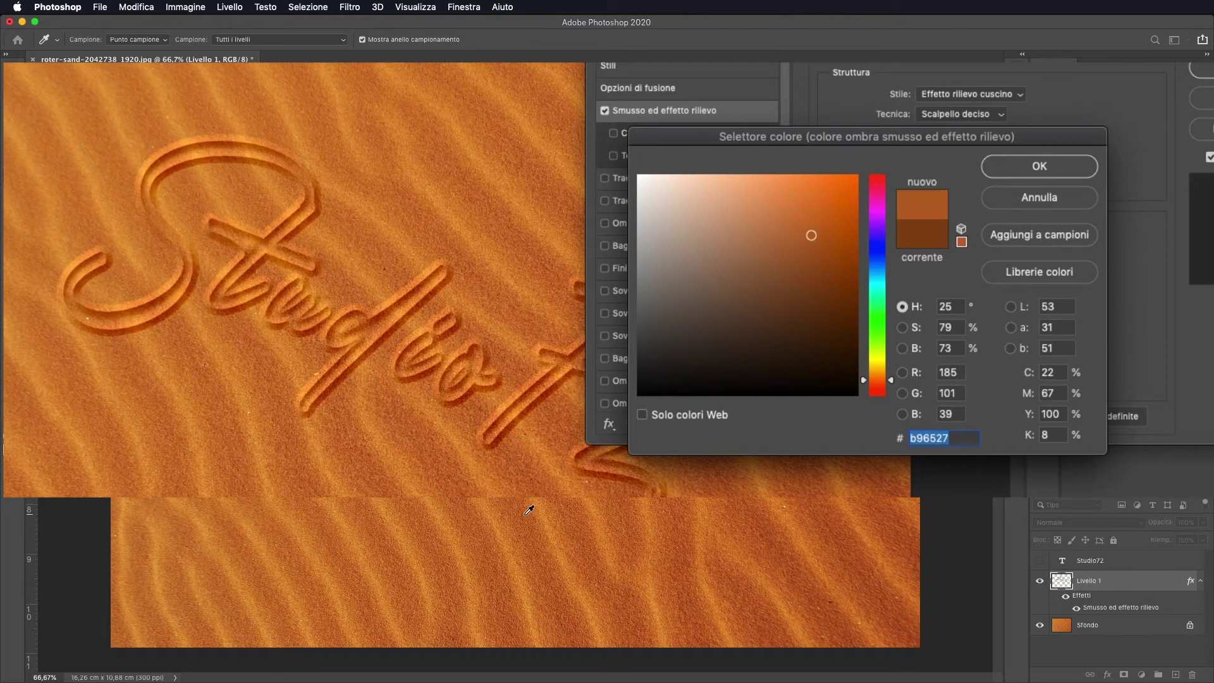
click(529, 510)
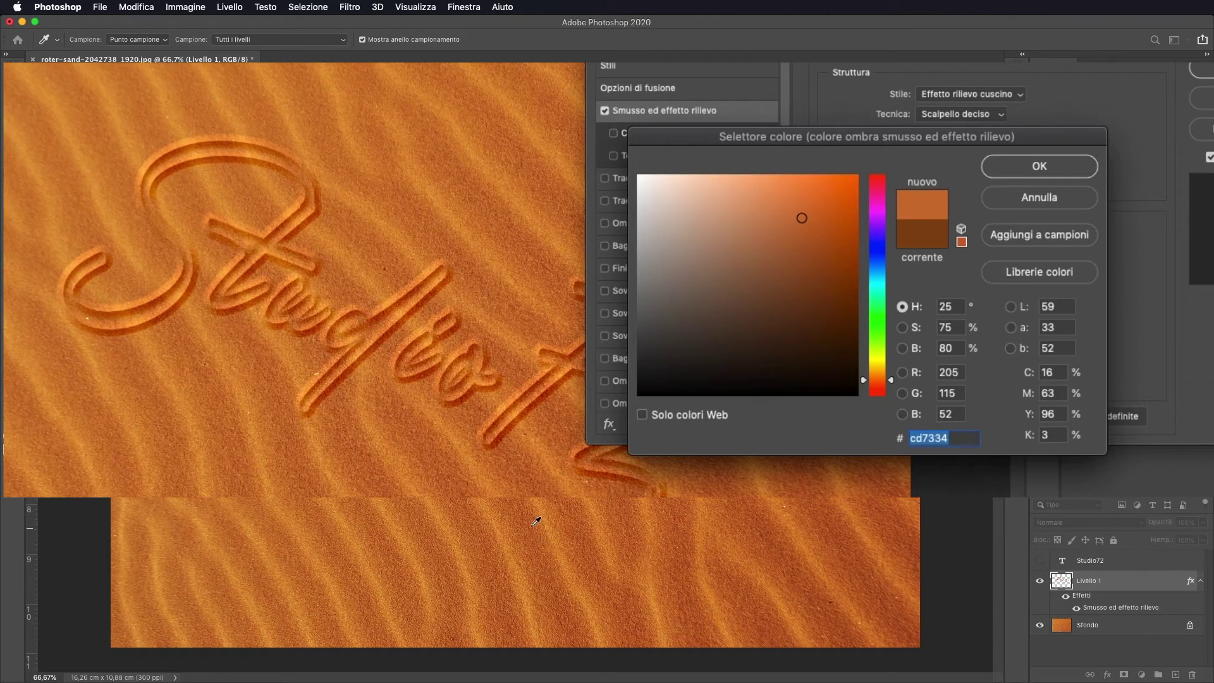
click(837, 626)
click(1022, 169)
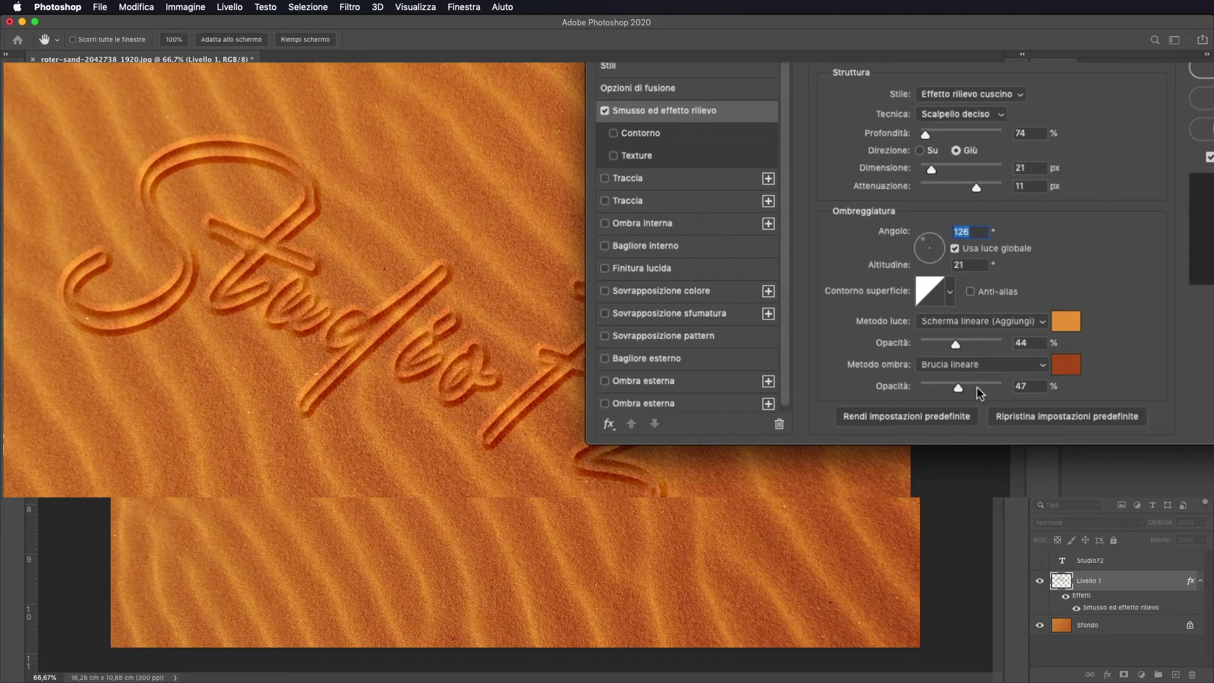
- Lower the emboss shadow opacity to 31% and the highlight opacity to 40%
drag(958, 388, 944, 388)
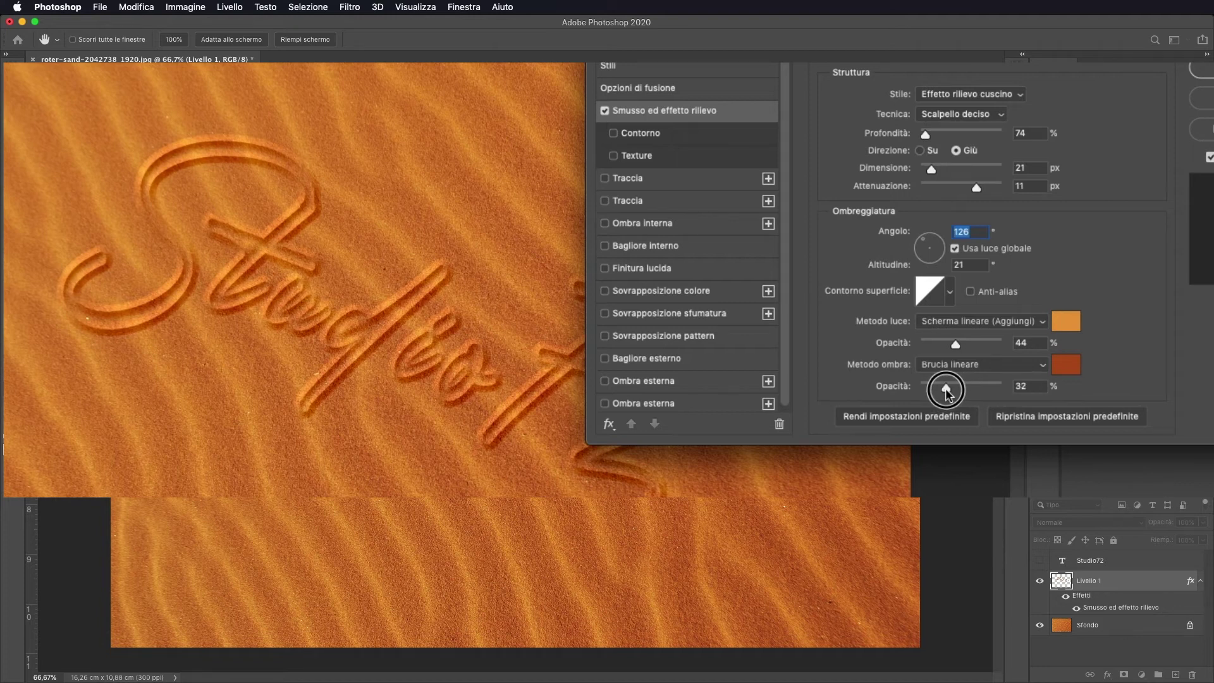
click(945, 388)
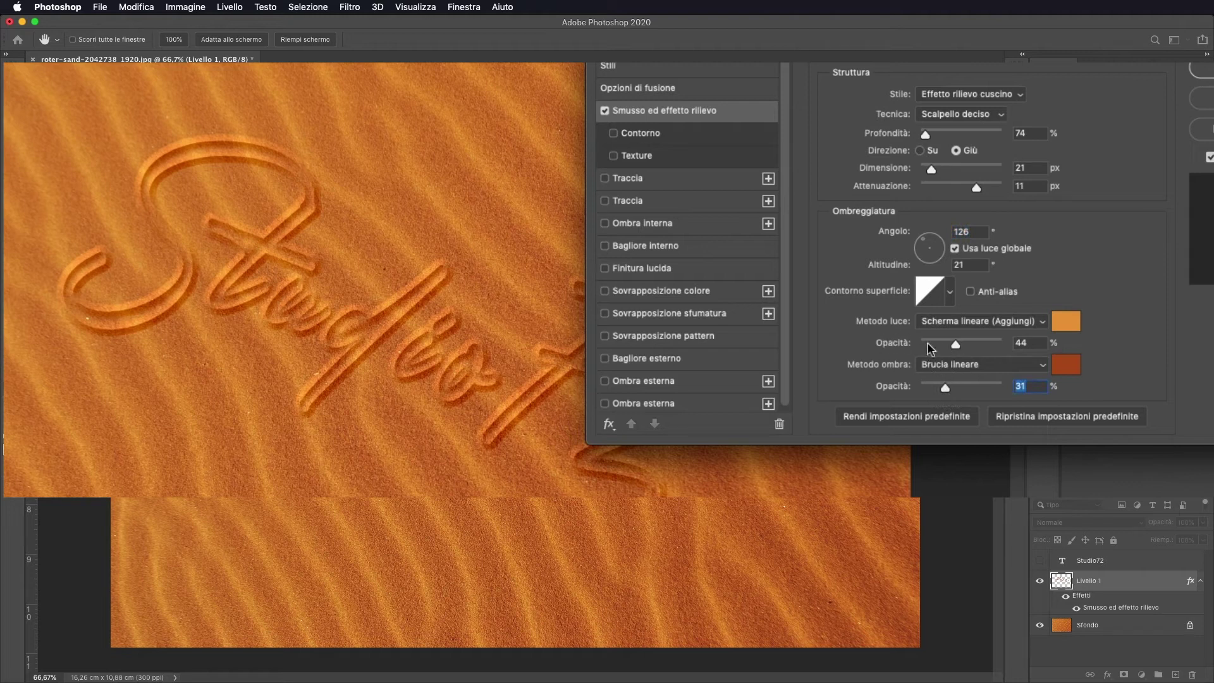
drag(959, 342, 961, 348)
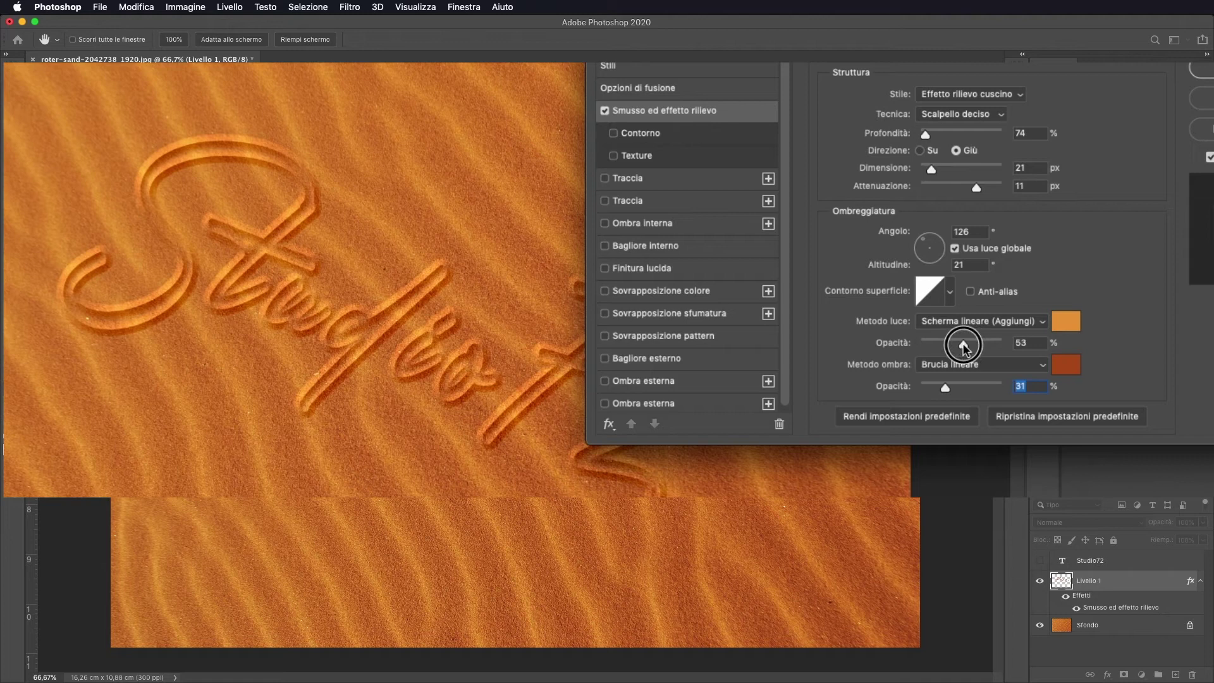
drag(961, 347, 951, 349)
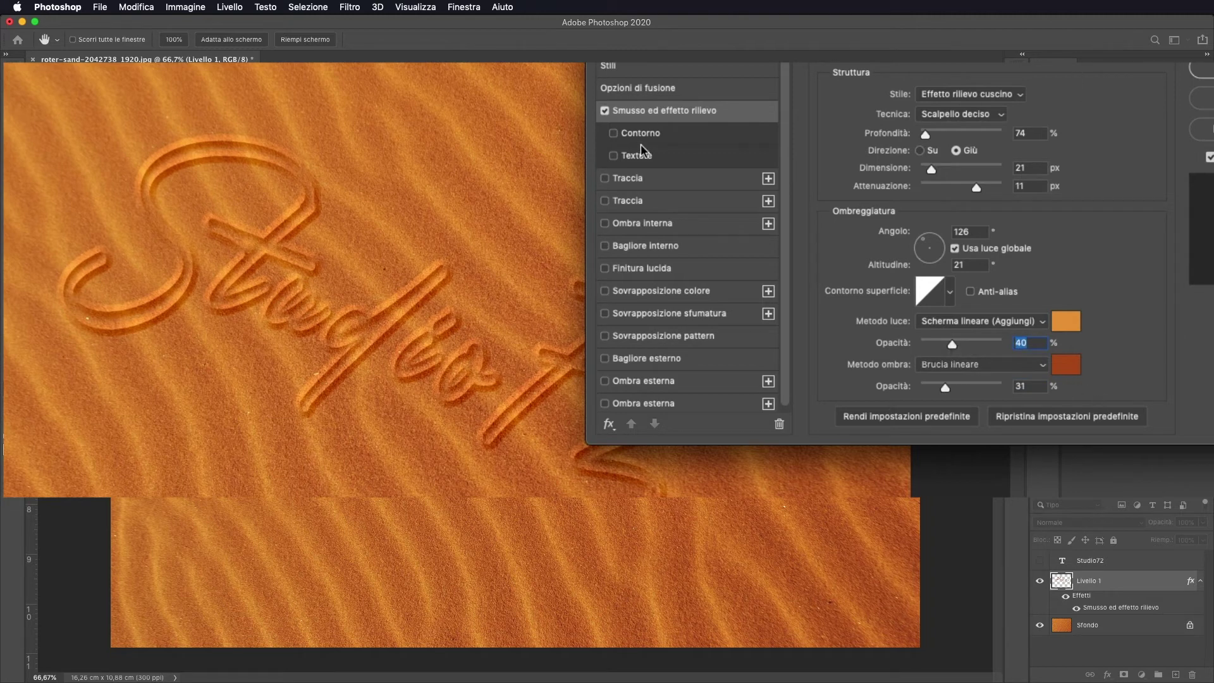
- Enable a Cove - Deep contour on the bevel and apply the layer style with OK
click(614, 134)
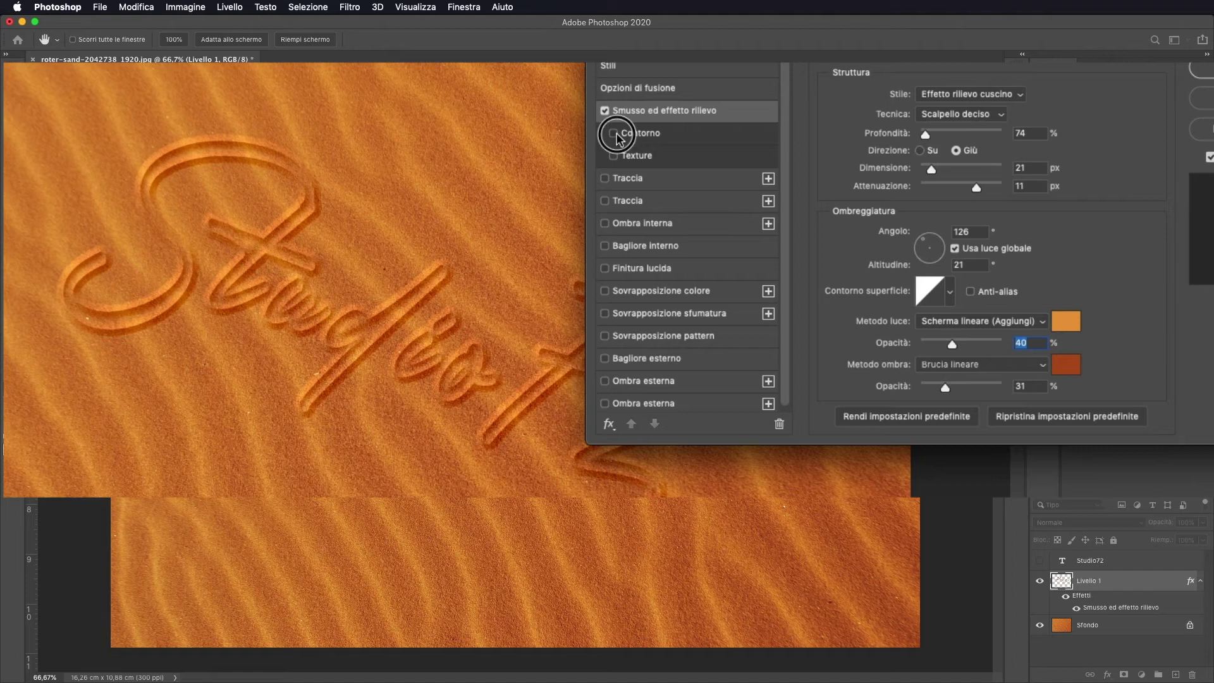
click(677, 132)
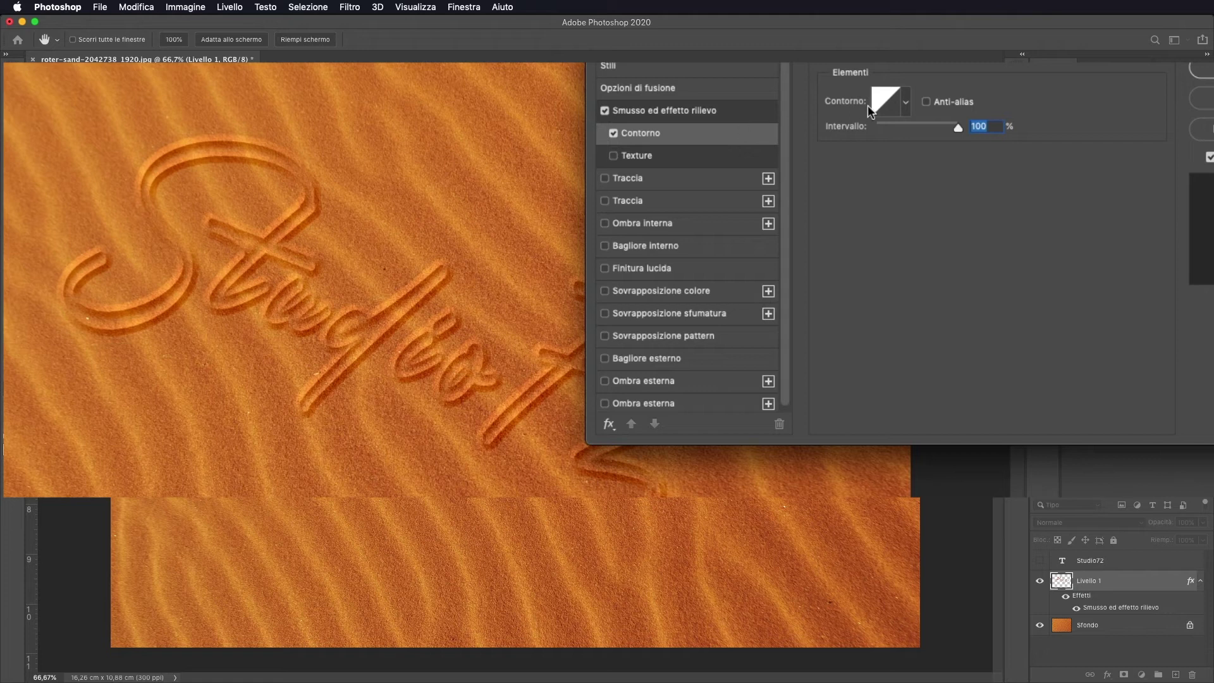
click(907, 101)
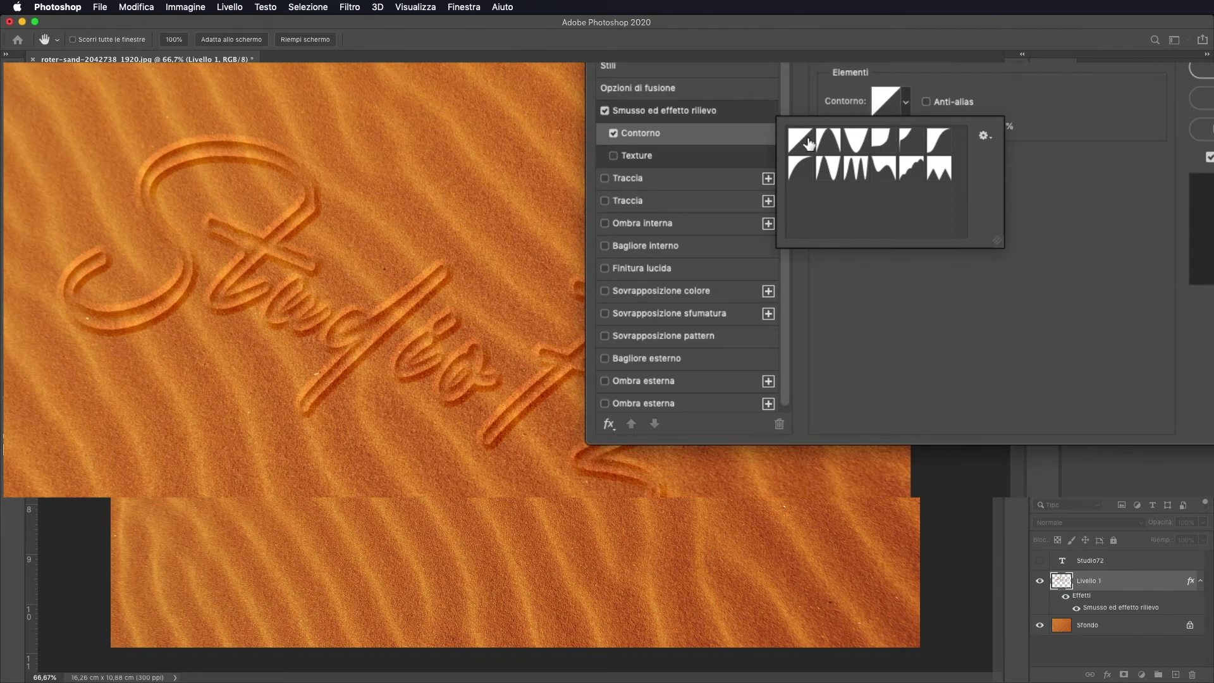
click(886, 139)
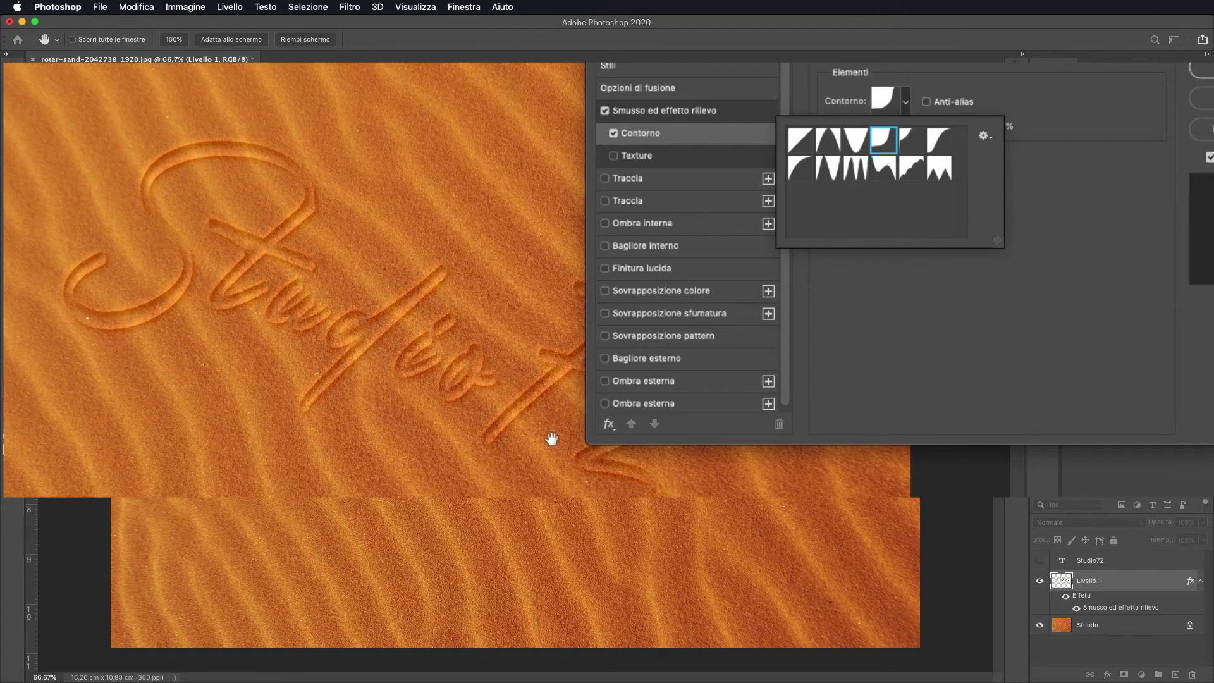
click(1047, 297)
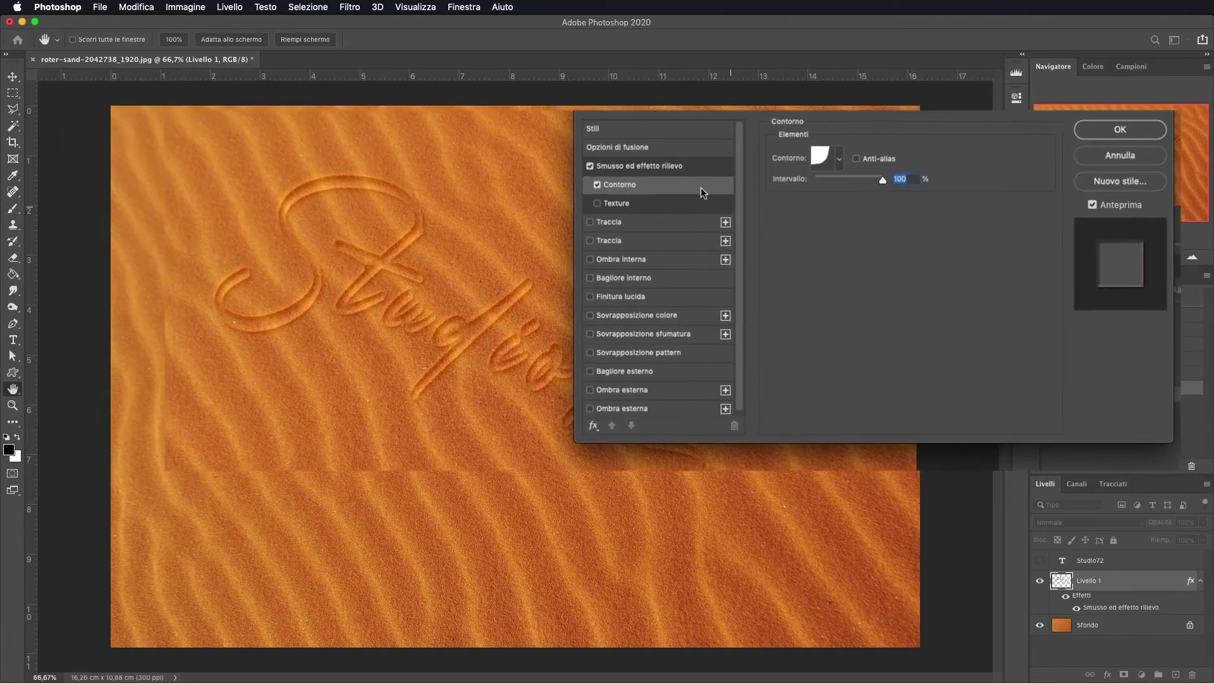
click(1125, 124)
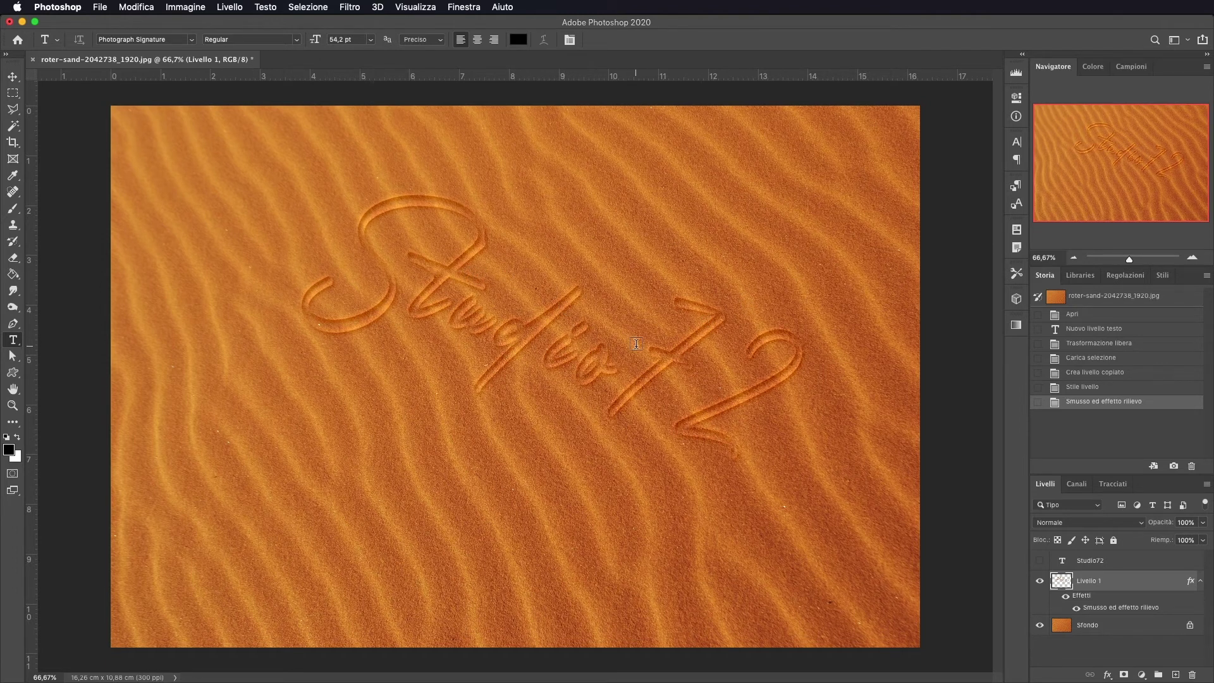
click(351, 9)
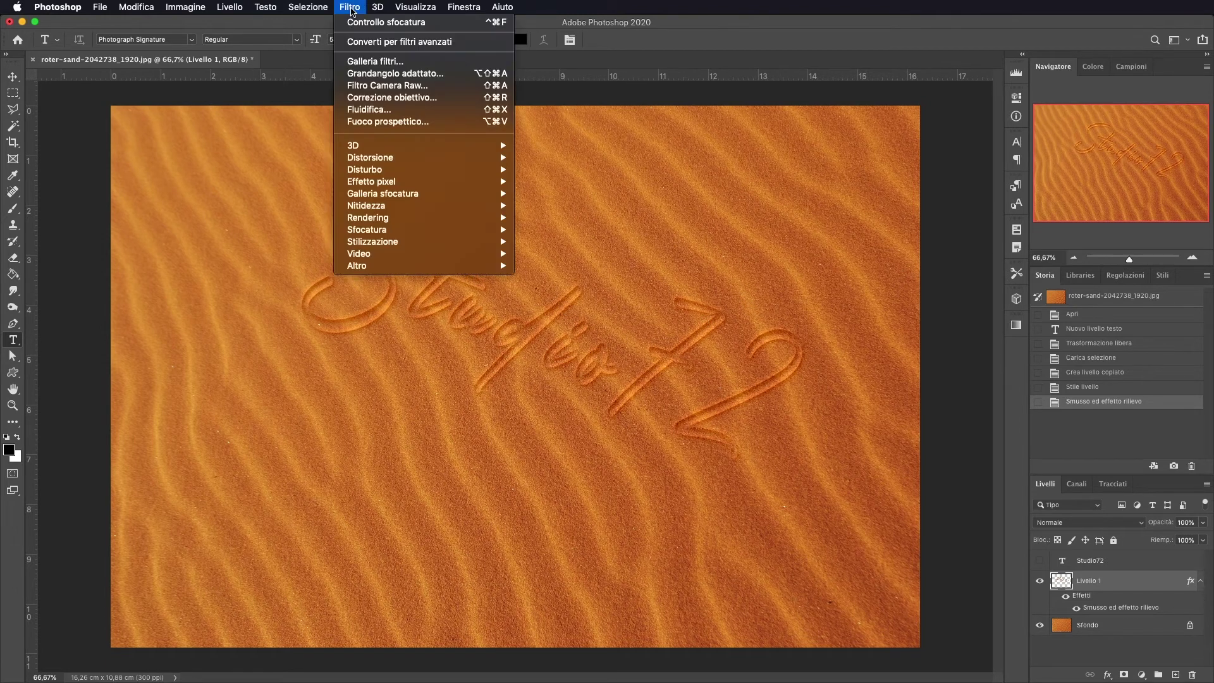
mouse_move(369, 157)
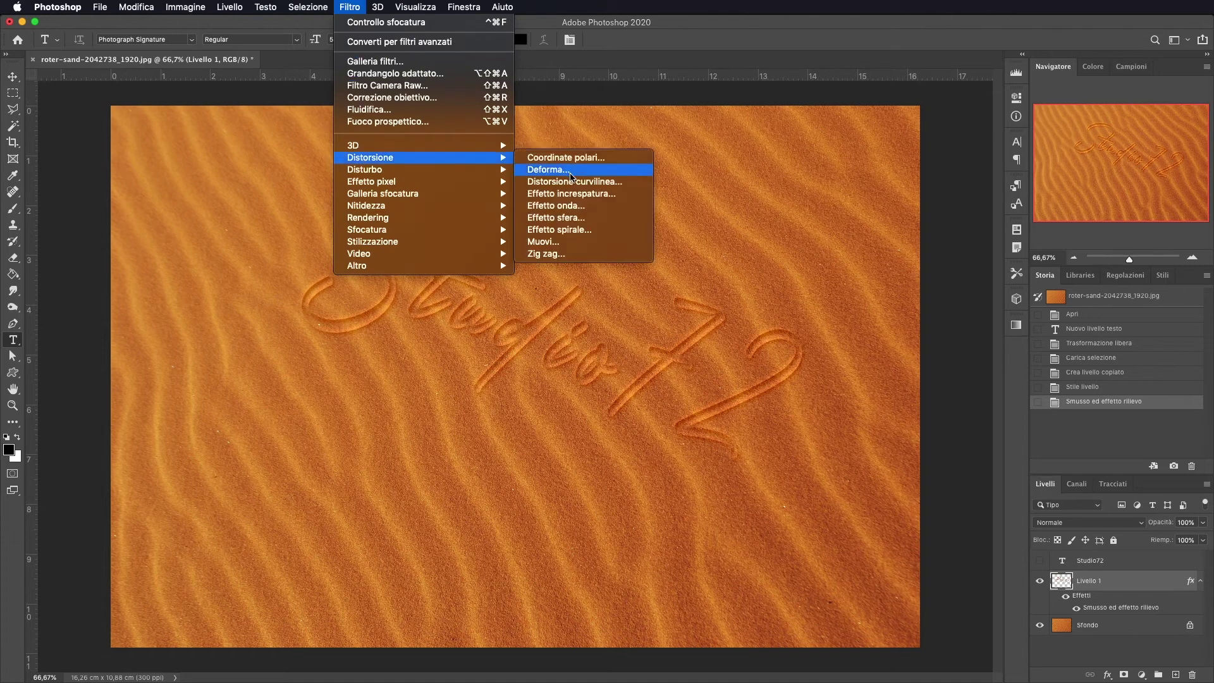
click(555, 243)
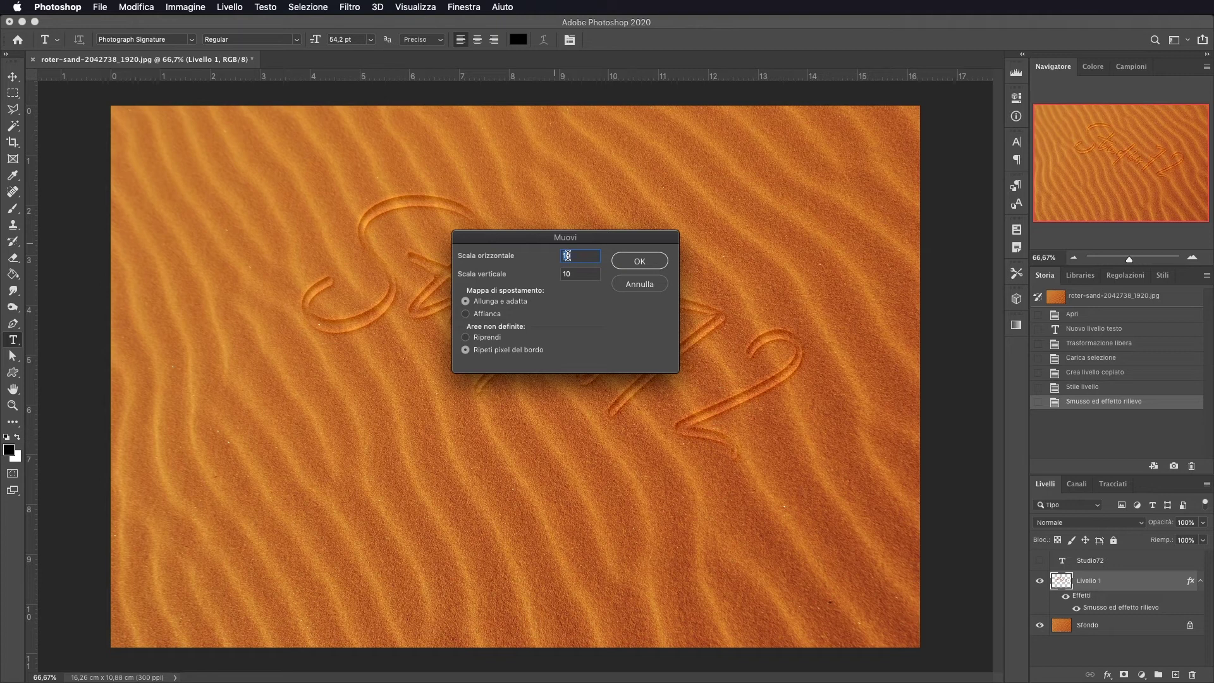
click(580, 255)
click(646, 261)
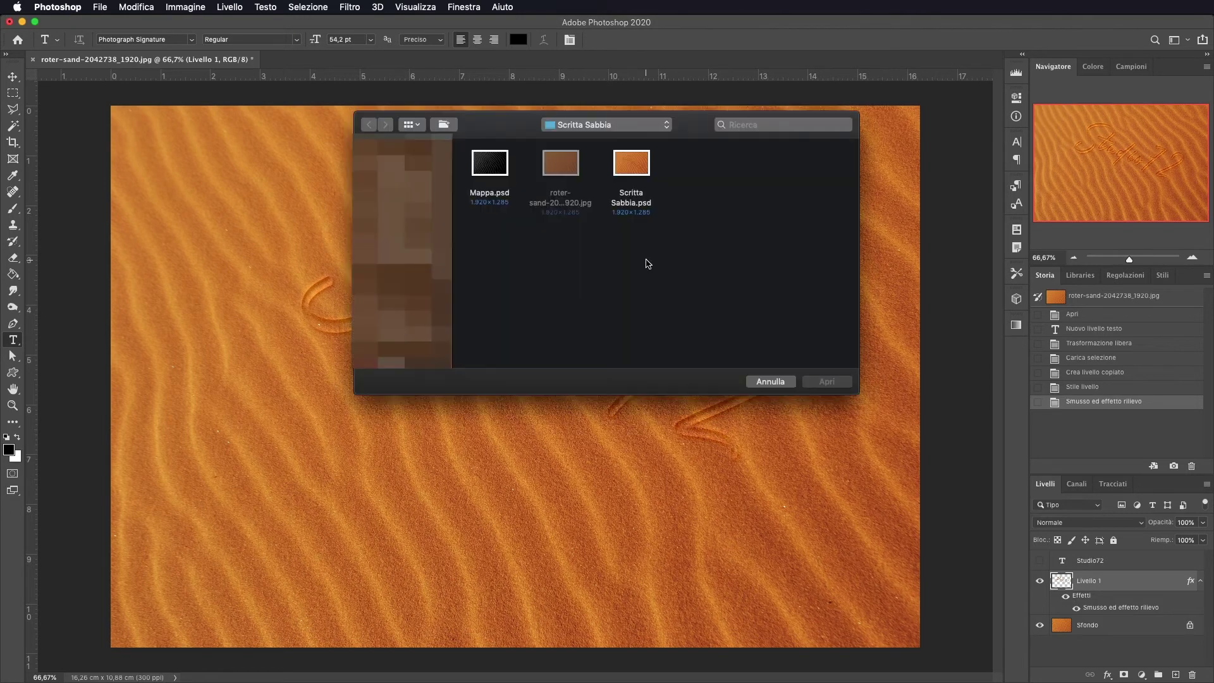
click(497, 166)
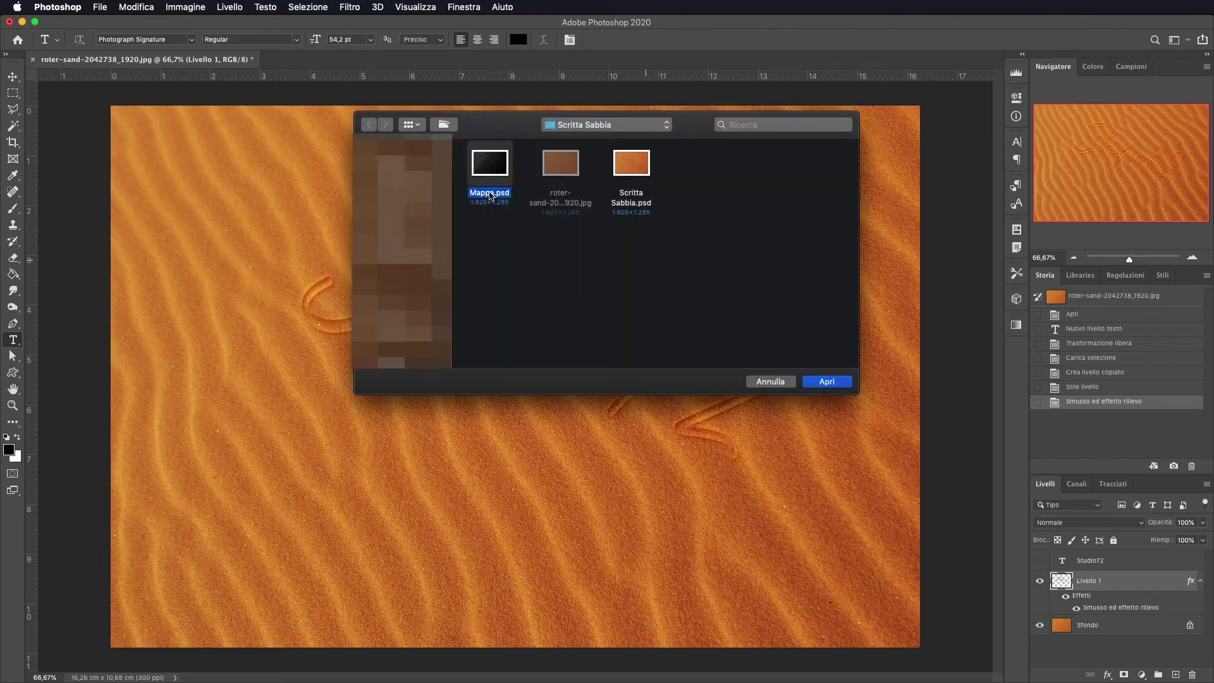
click(833, 382)
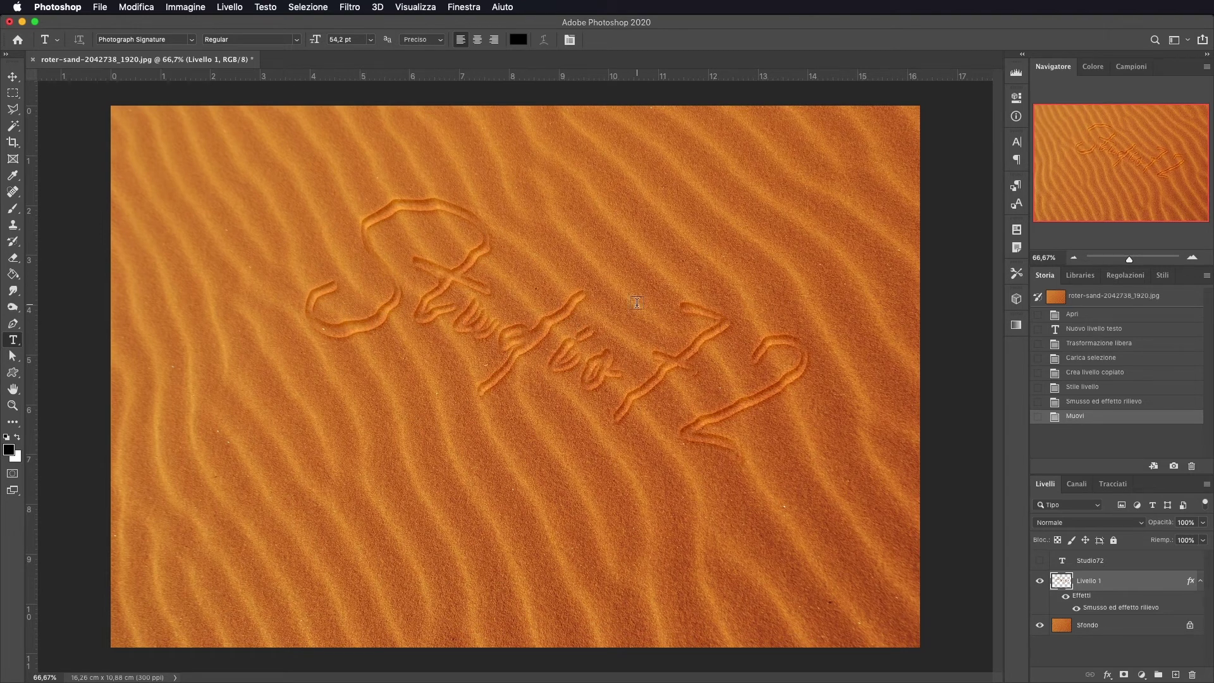
key(ctrl+z)
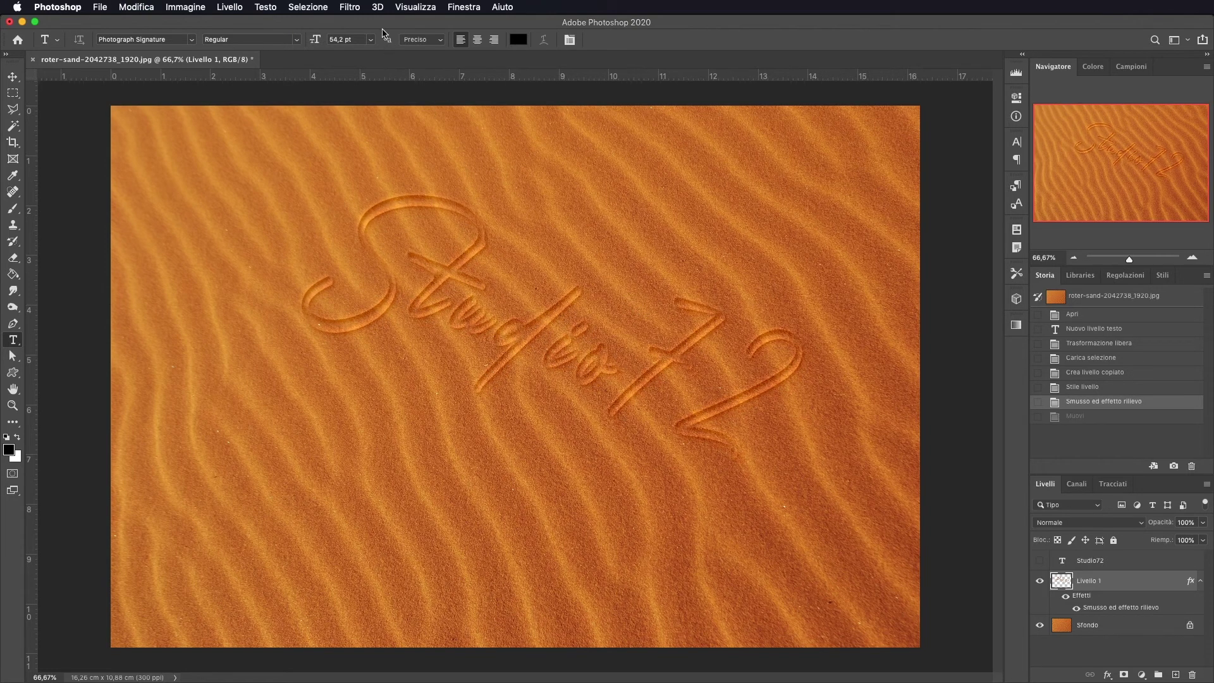
- Re-run Displace on Livello 1 with horizontal scale 10 and vertical scale 6
click(349, 7)
mouse_move(369, 157)
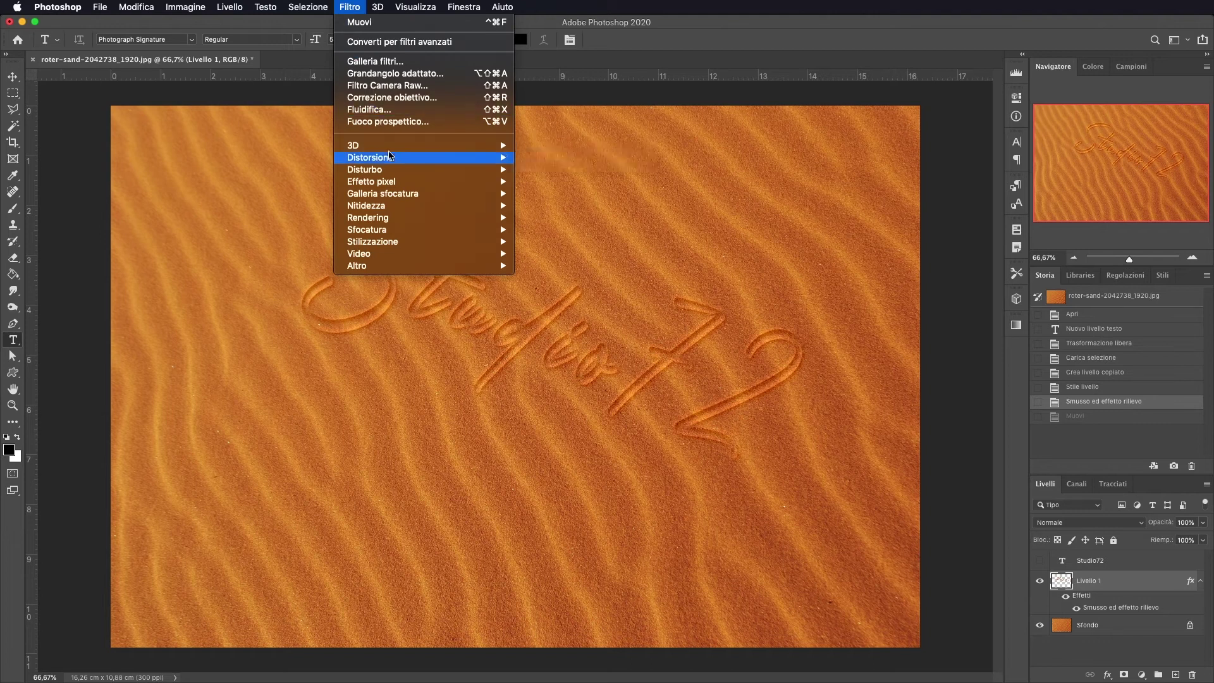
click(586, 242)
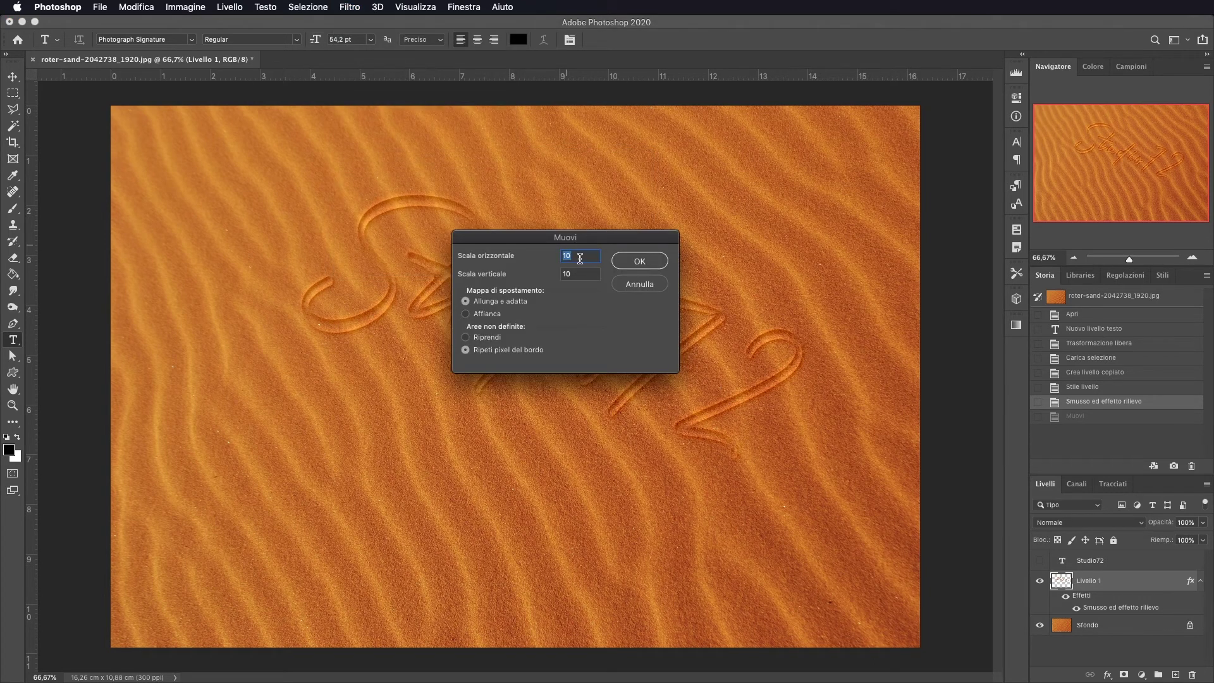
key(Tab)
text(6)
click(638, 261)
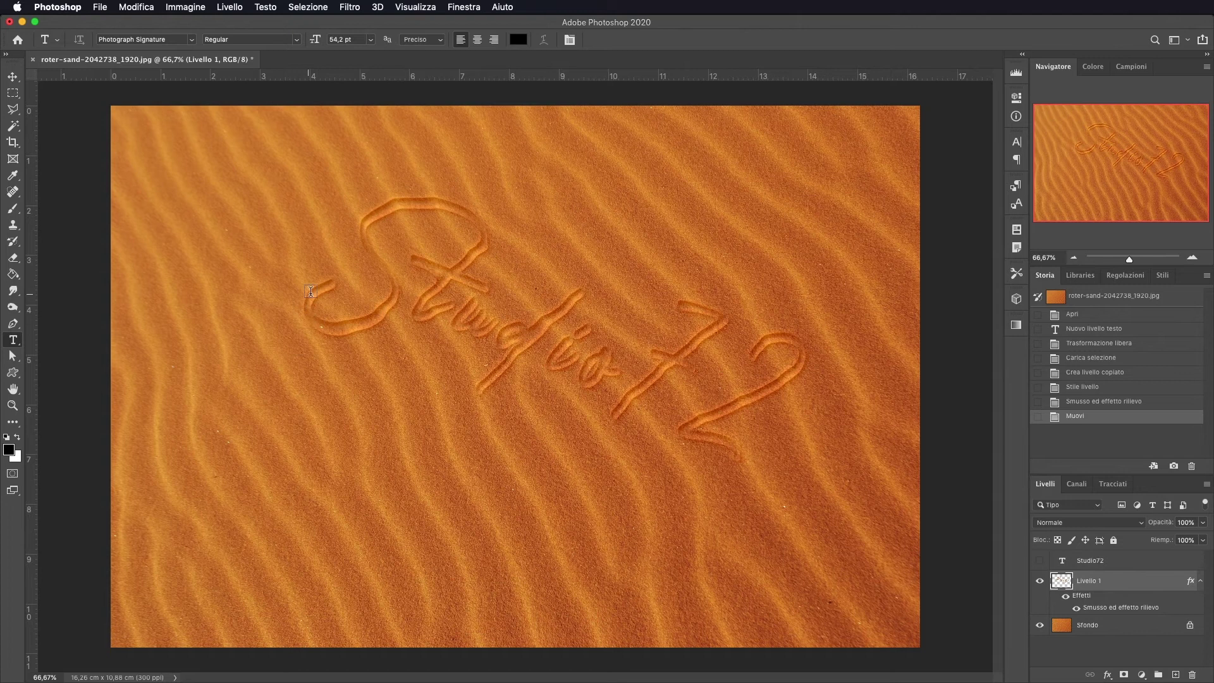
key(v)
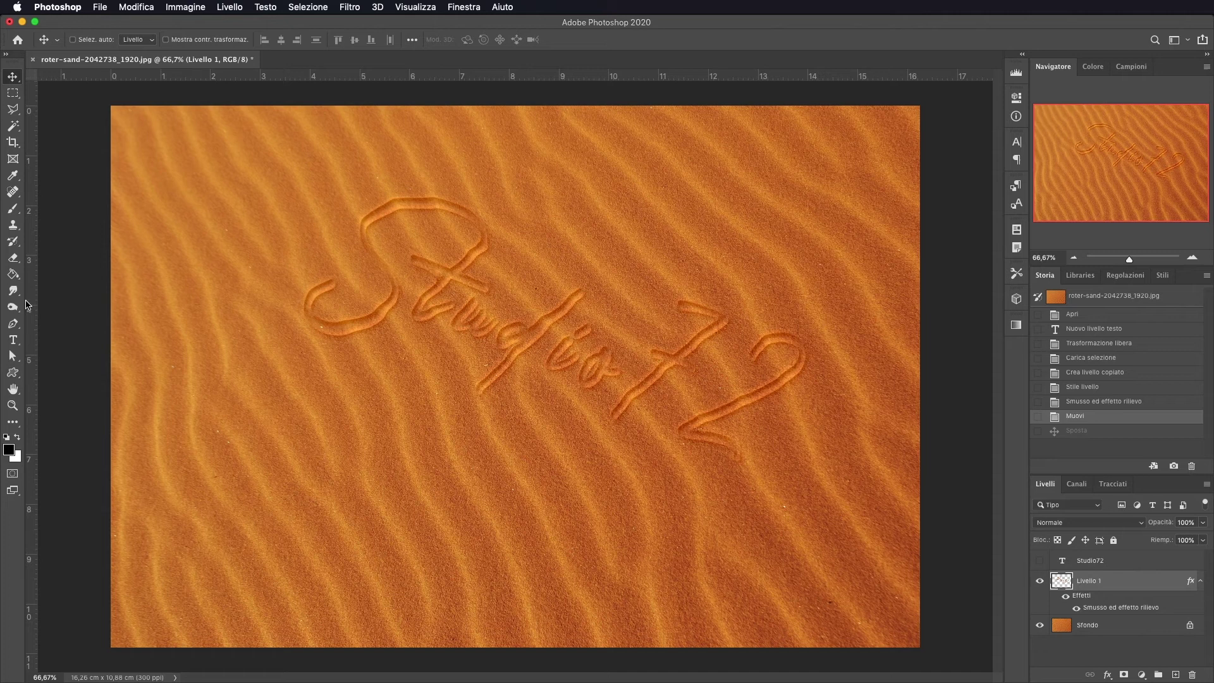
- Set the Custom Shape tool to draw in Path mode
click(13, 372)
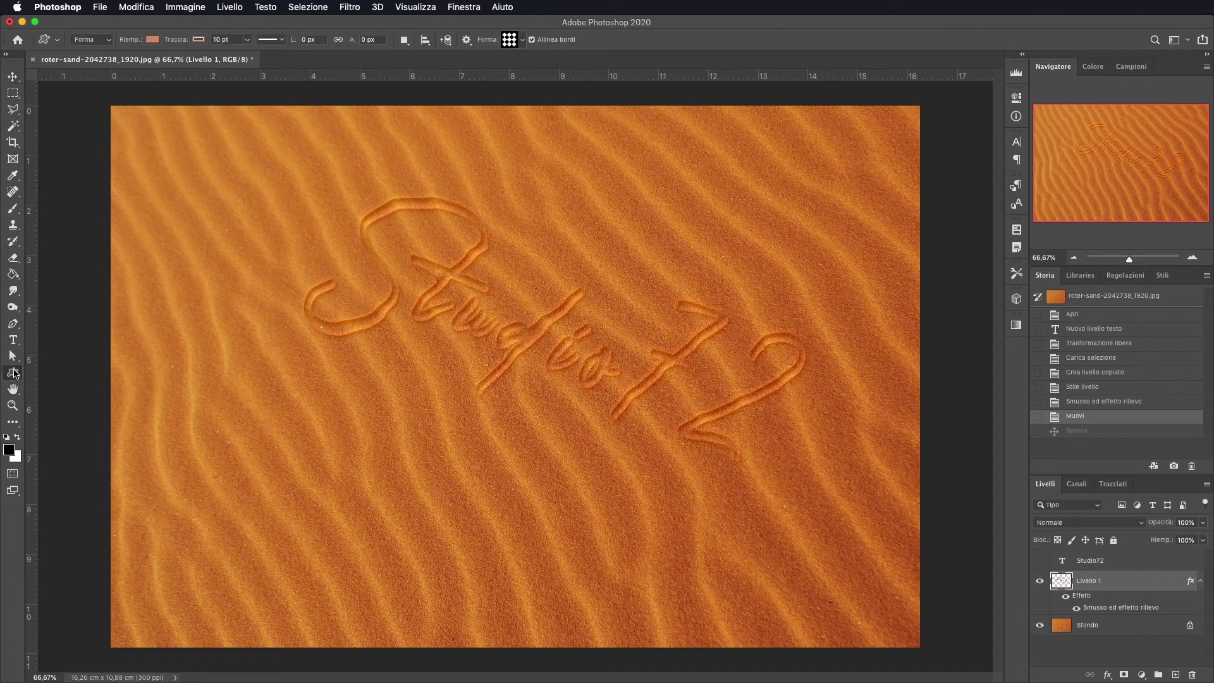
click(509, 39)
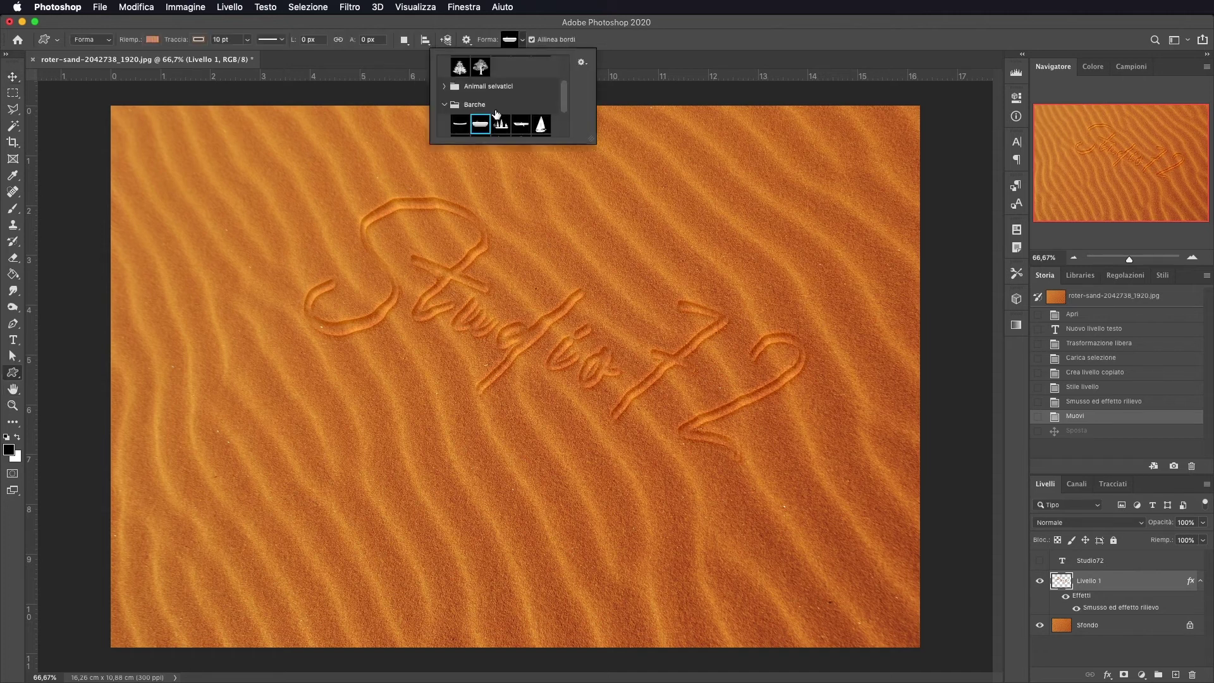
click(104, 40)
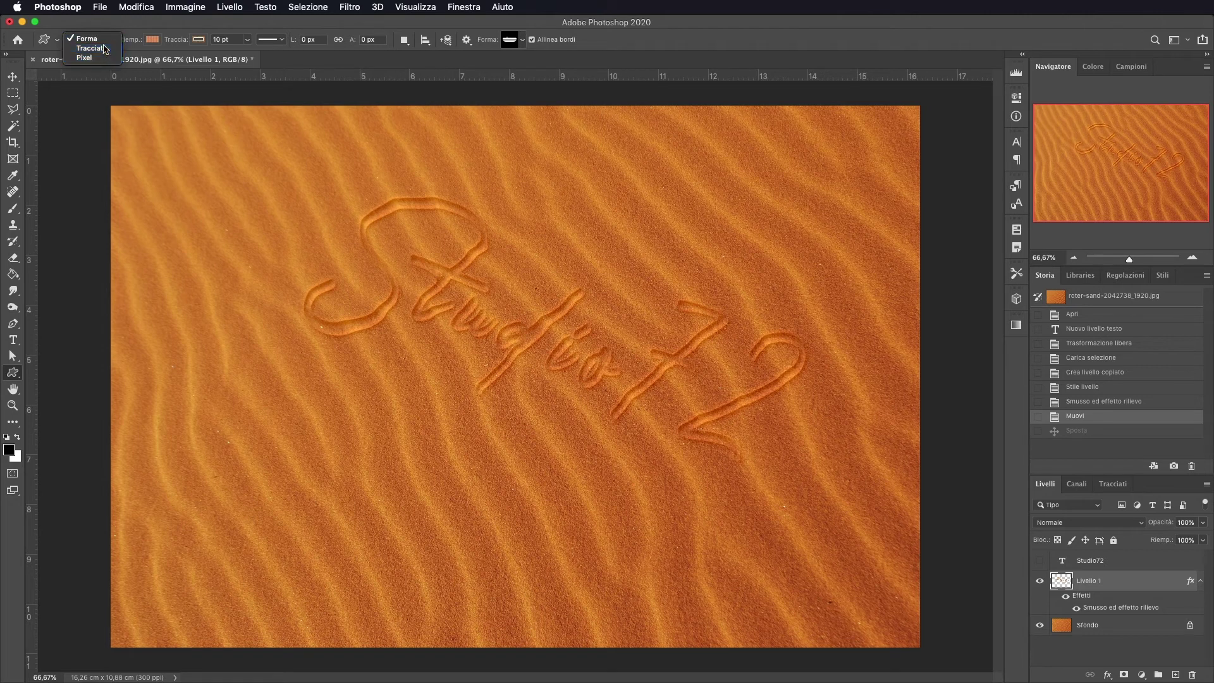
click(89, 49)
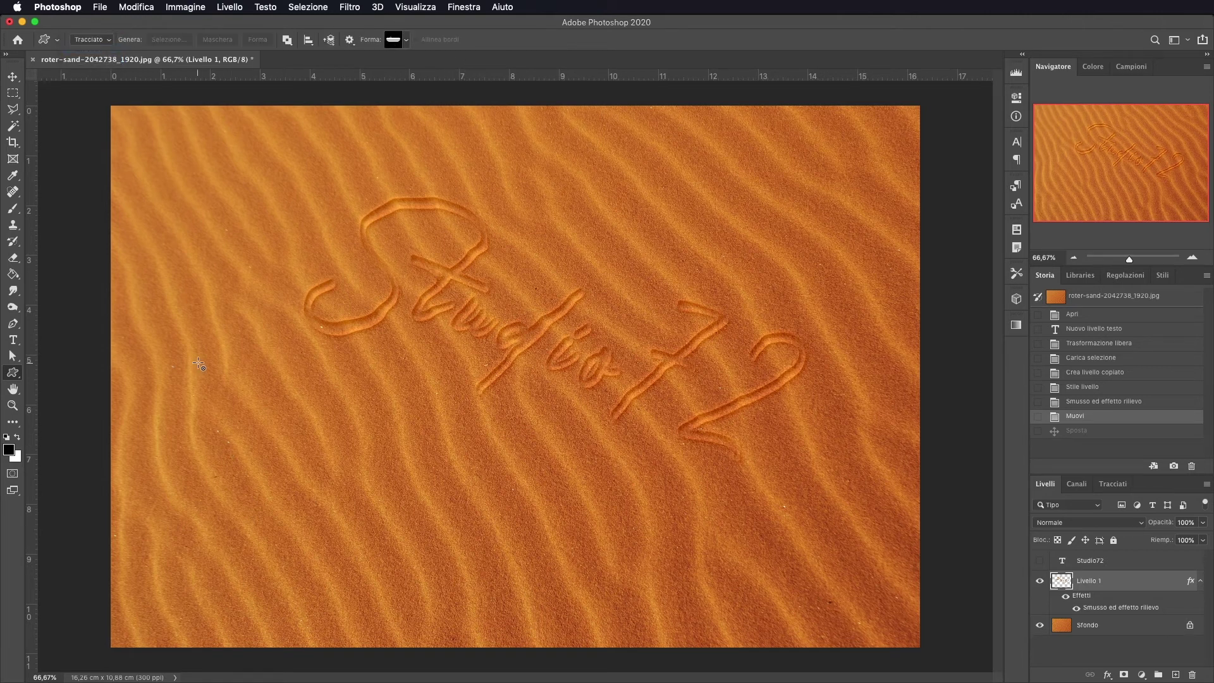
- Add a new empty layer and draw the boat path at lower left, undoing a splatter stroke
key(ctrl+shift+alt+n)
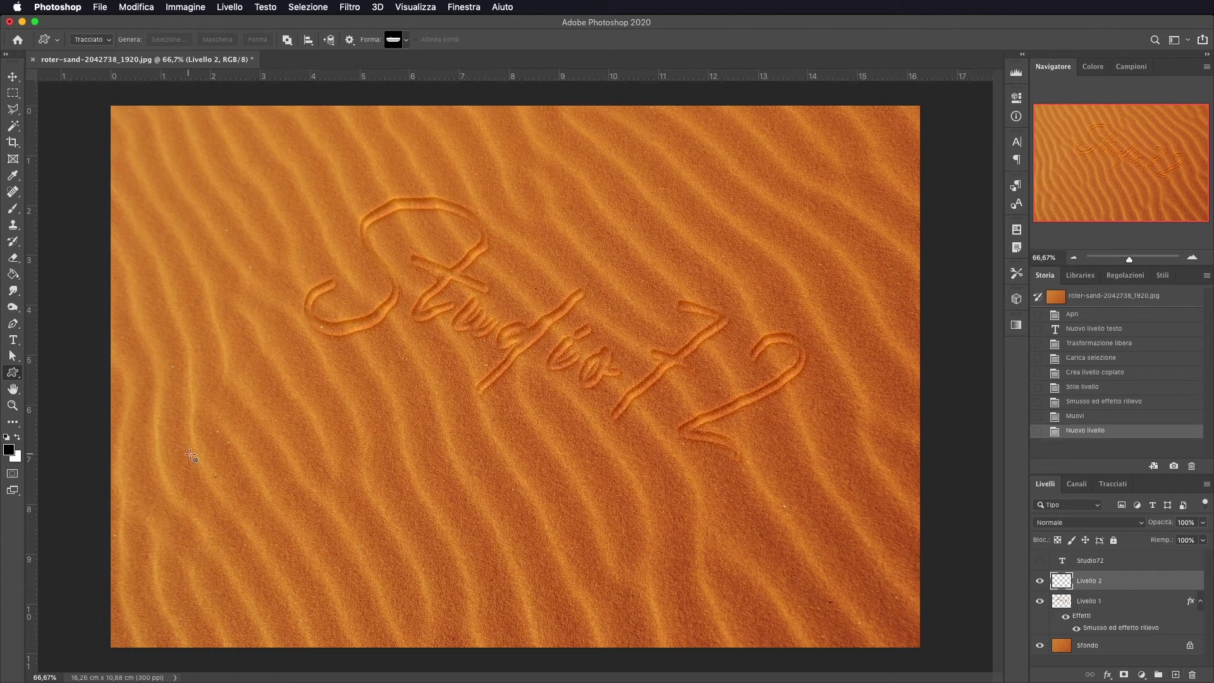
drag(237, 468, 371, 524)
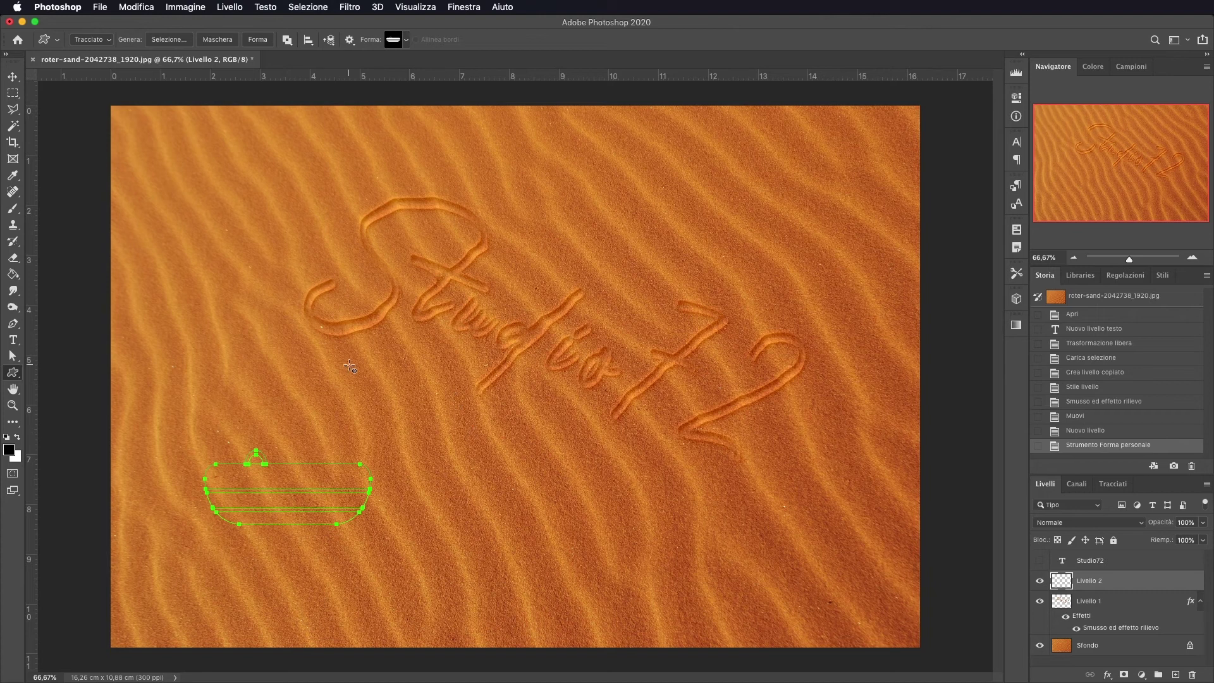
click(1112, 483)
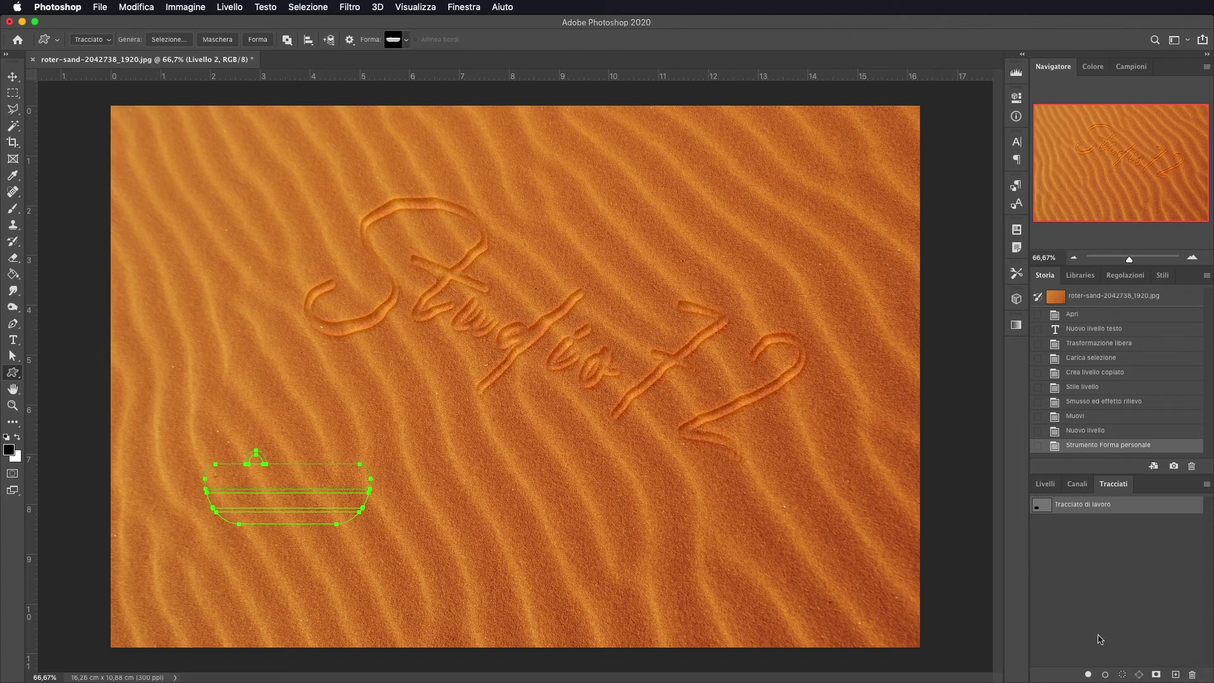
click(1105, 675)
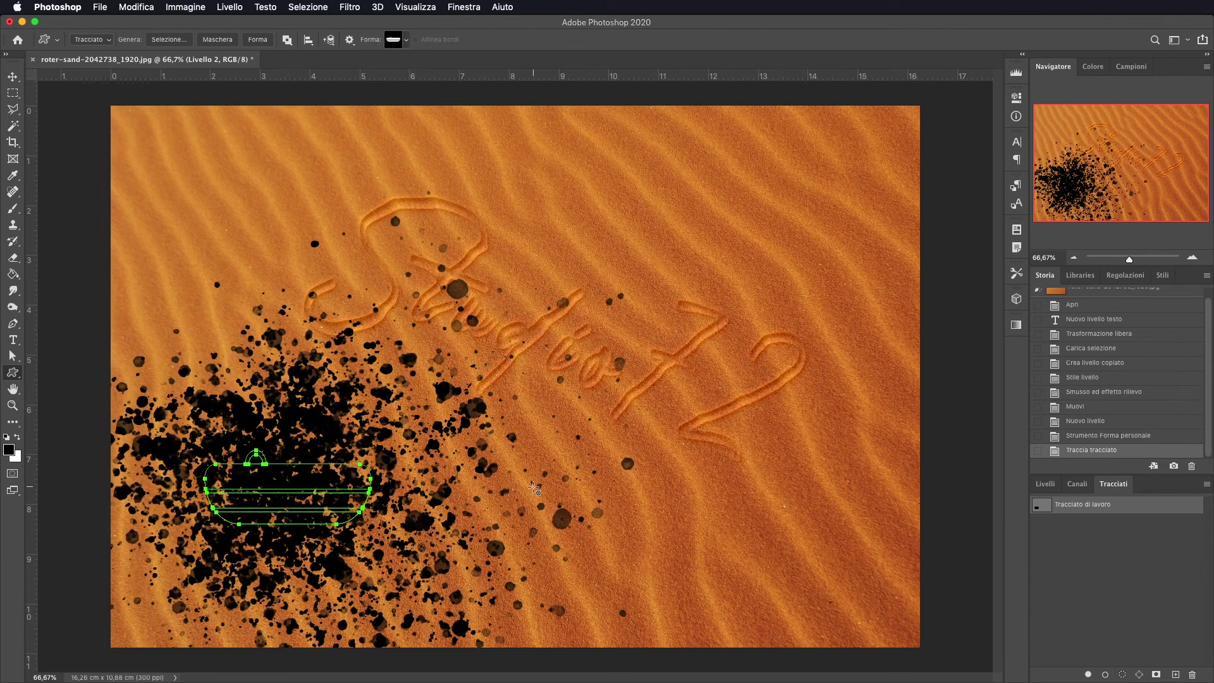
key(super+z)
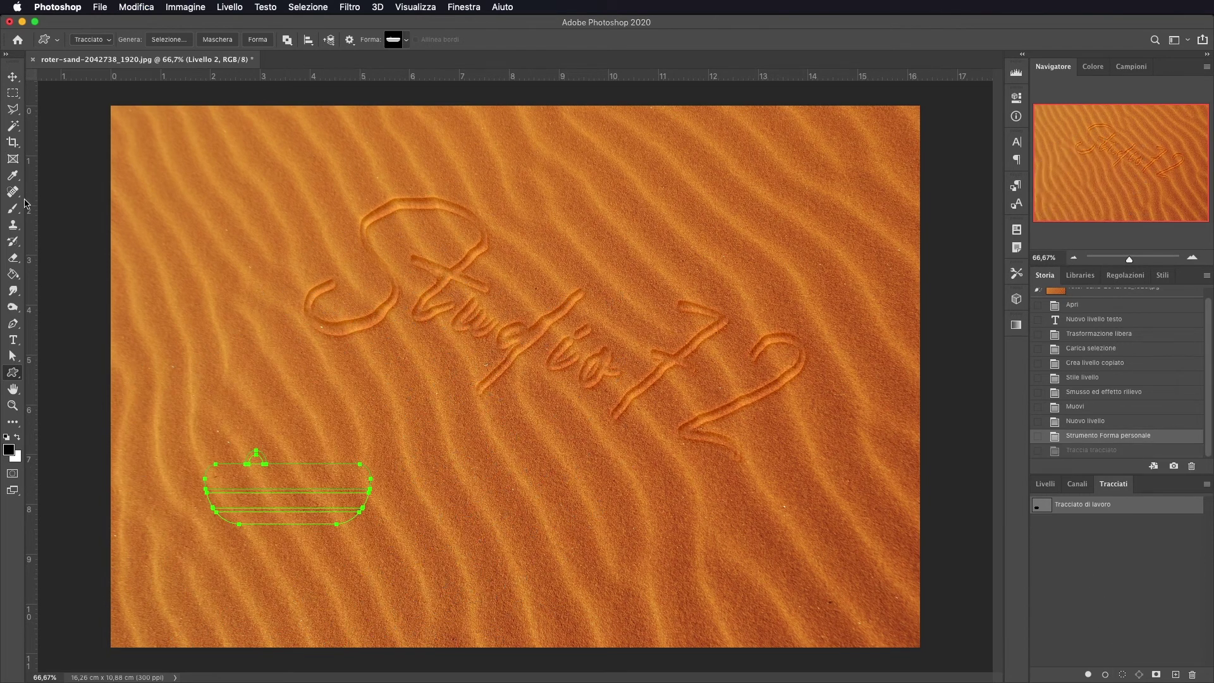
- Stroke the boat path with a 13 px hard round black brush, then deselect the path
click(13, 207)
right_click(372, 336)
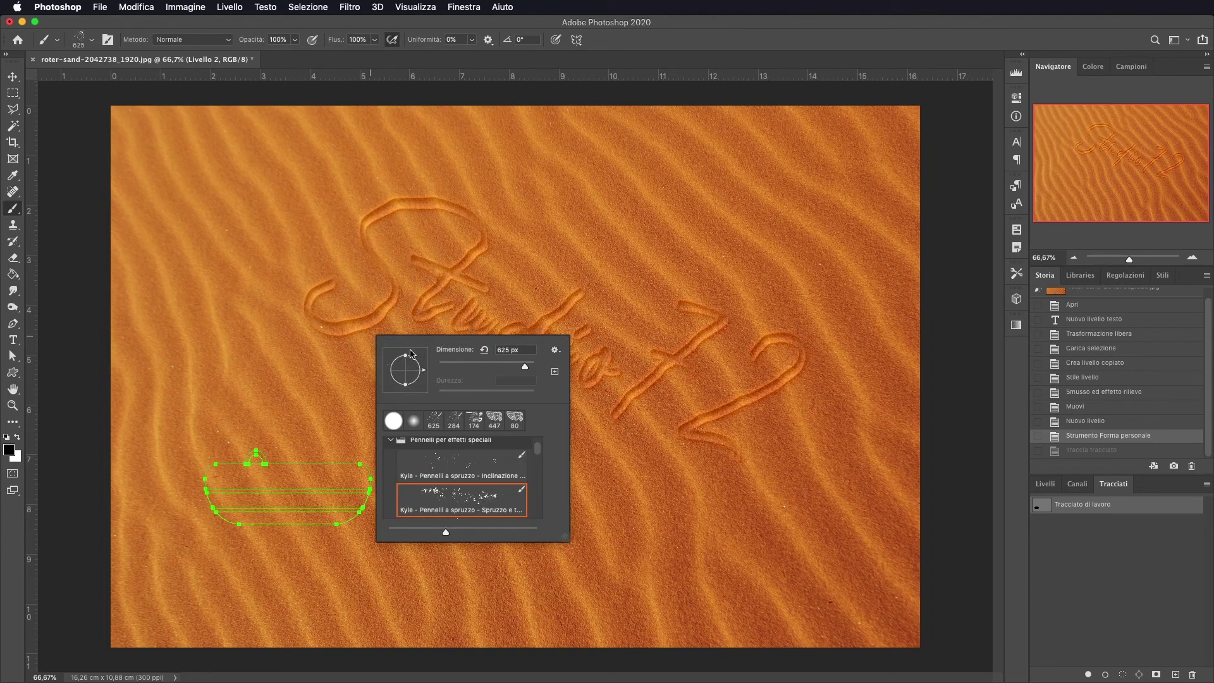
click(394, 421)
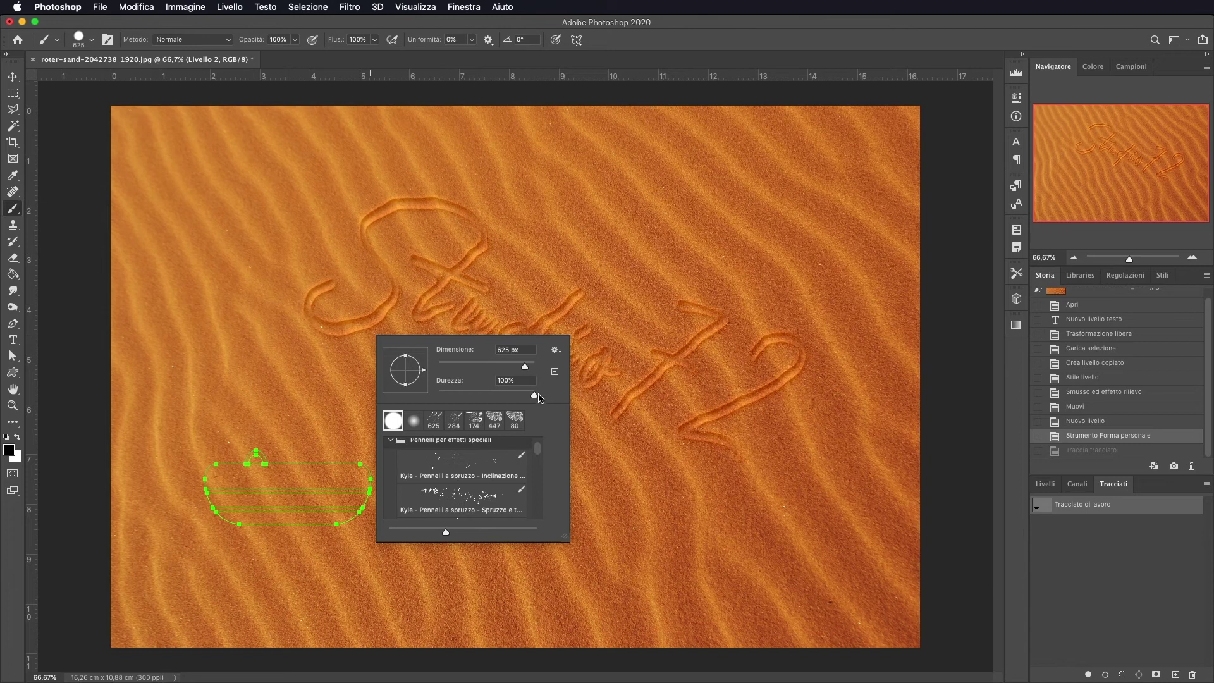
drag(524, 366, 447, 366)
drag(447, 366, 444, 366)
click(1106, 675)
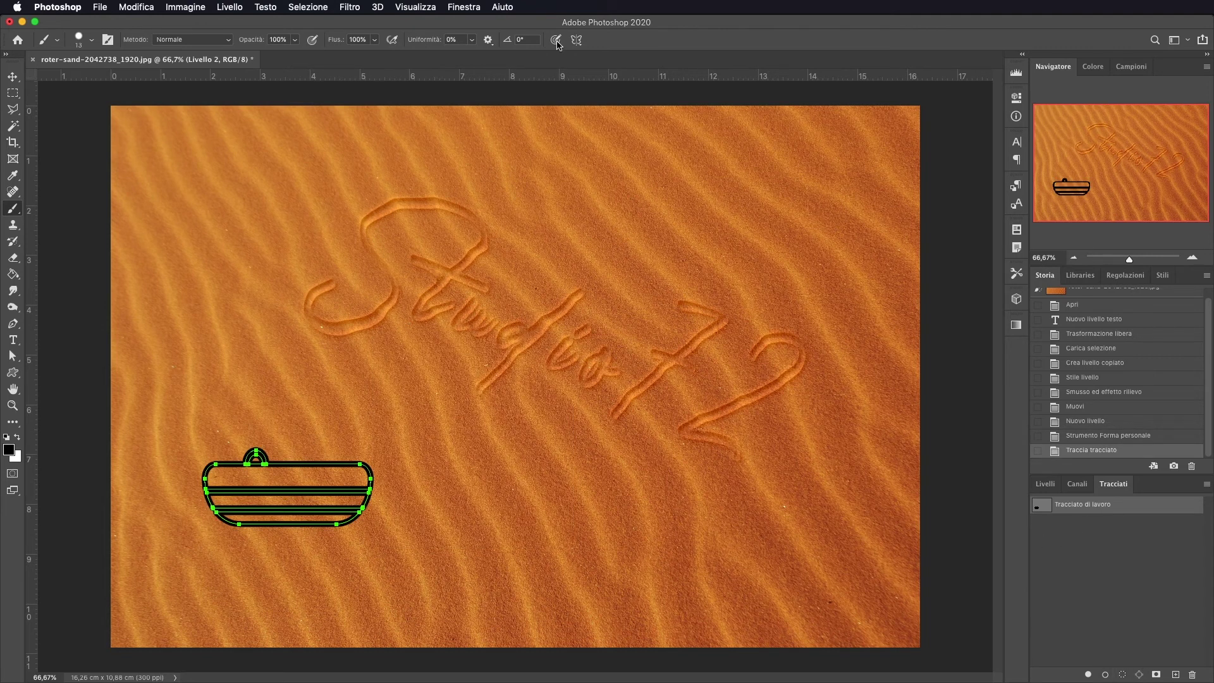
click(1101, 562)
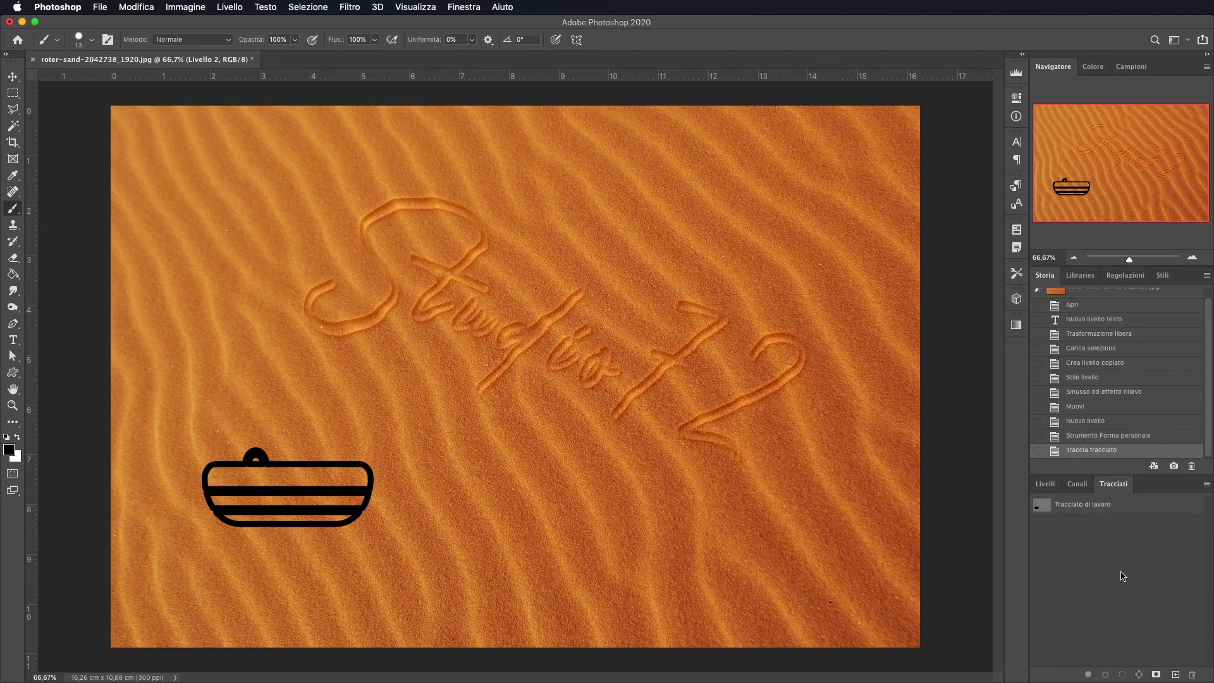
- Copy the boat-shaped sand area from Sfondo to a new Livello 3 and hide Livello 2
click(1045, 484)
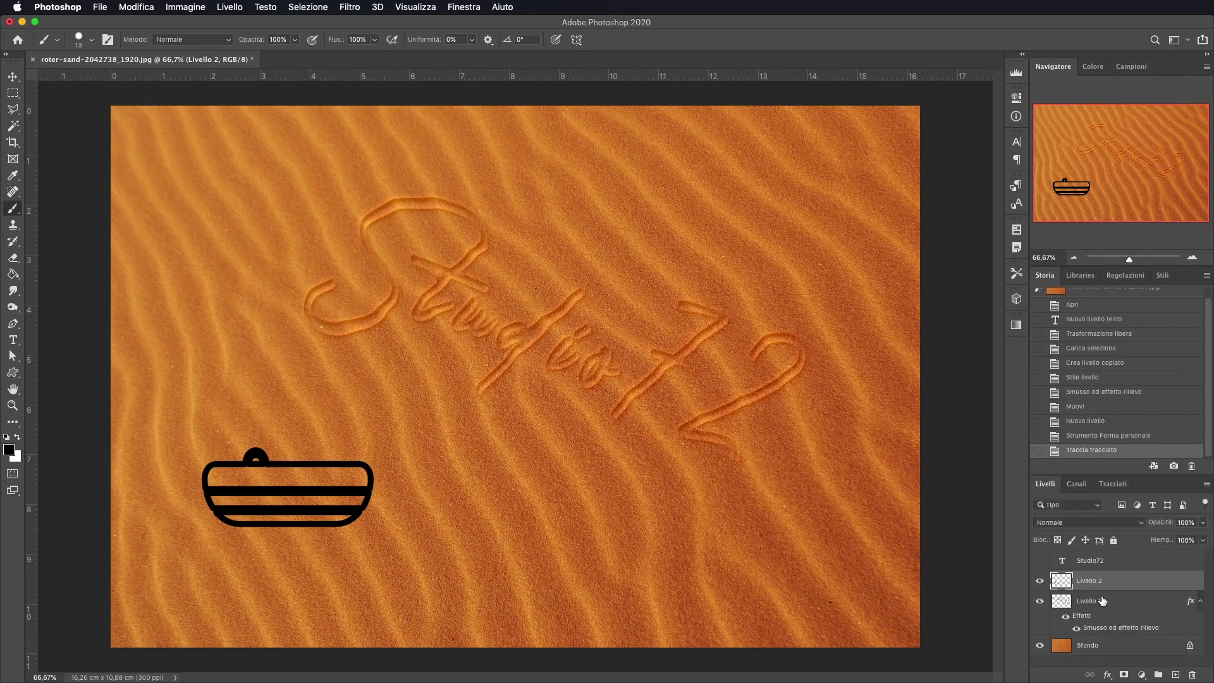
super+click(1062, 584)
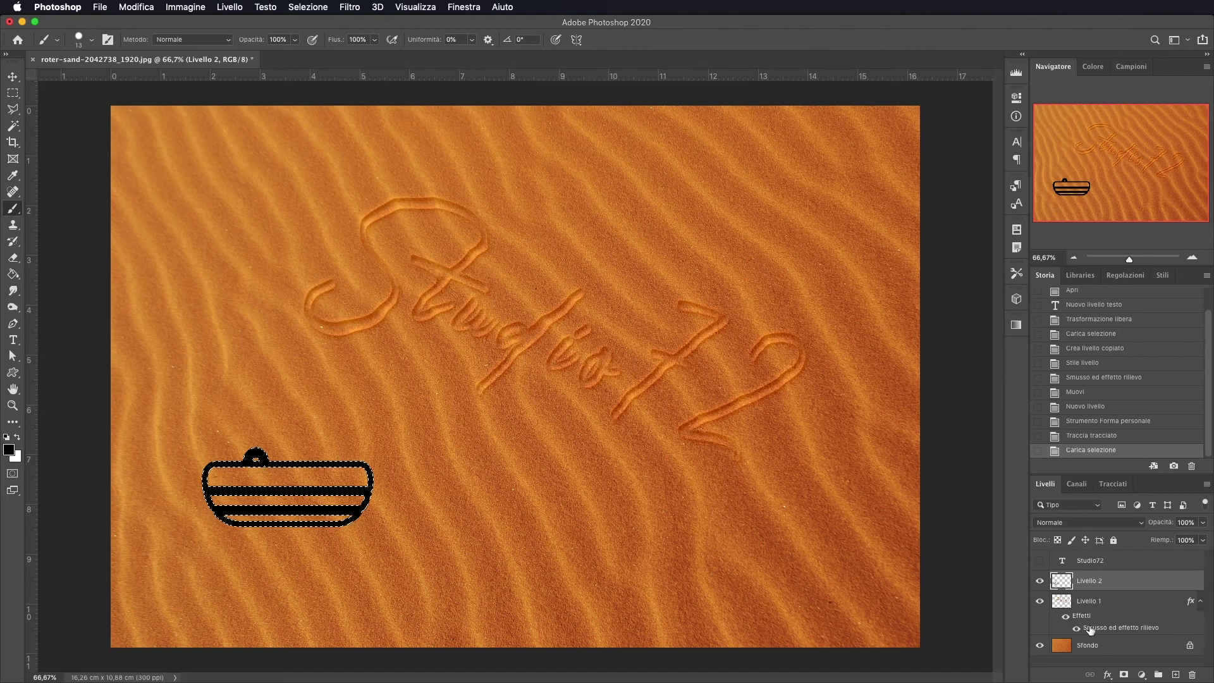
click(1088, 645)
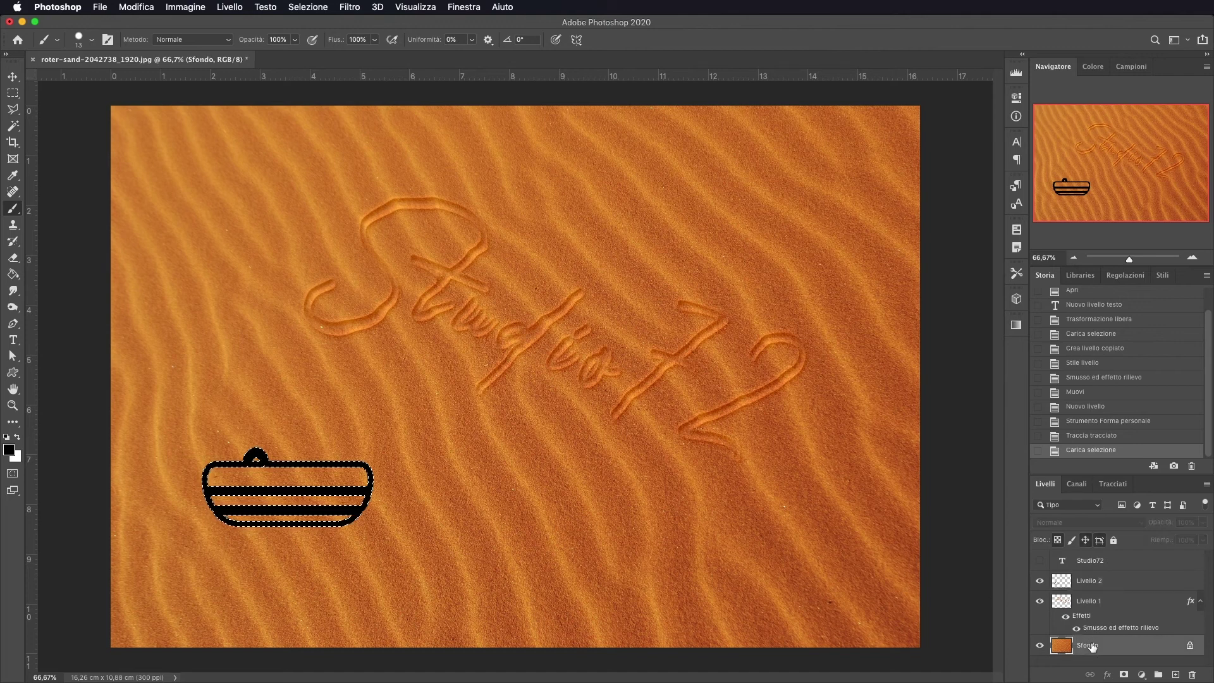
key(ctrl+j)
scroll(1099, 602, down, 1)
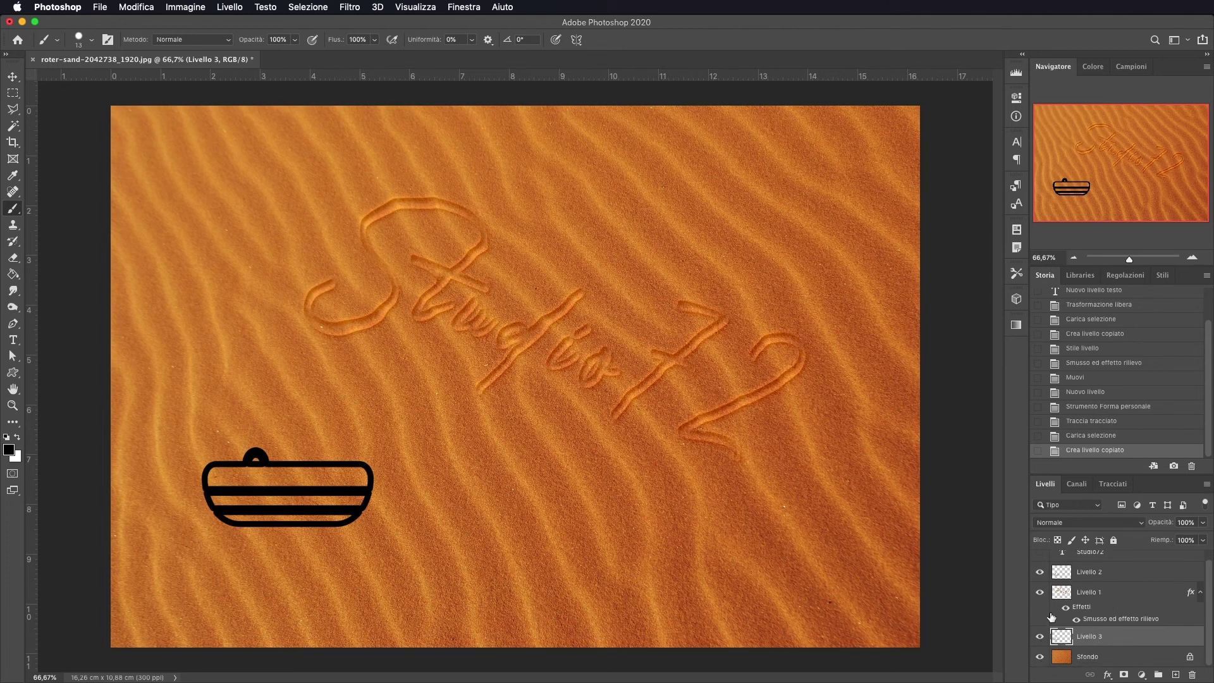
scroll(1051, 616, up, 1)
click(1039, 580)
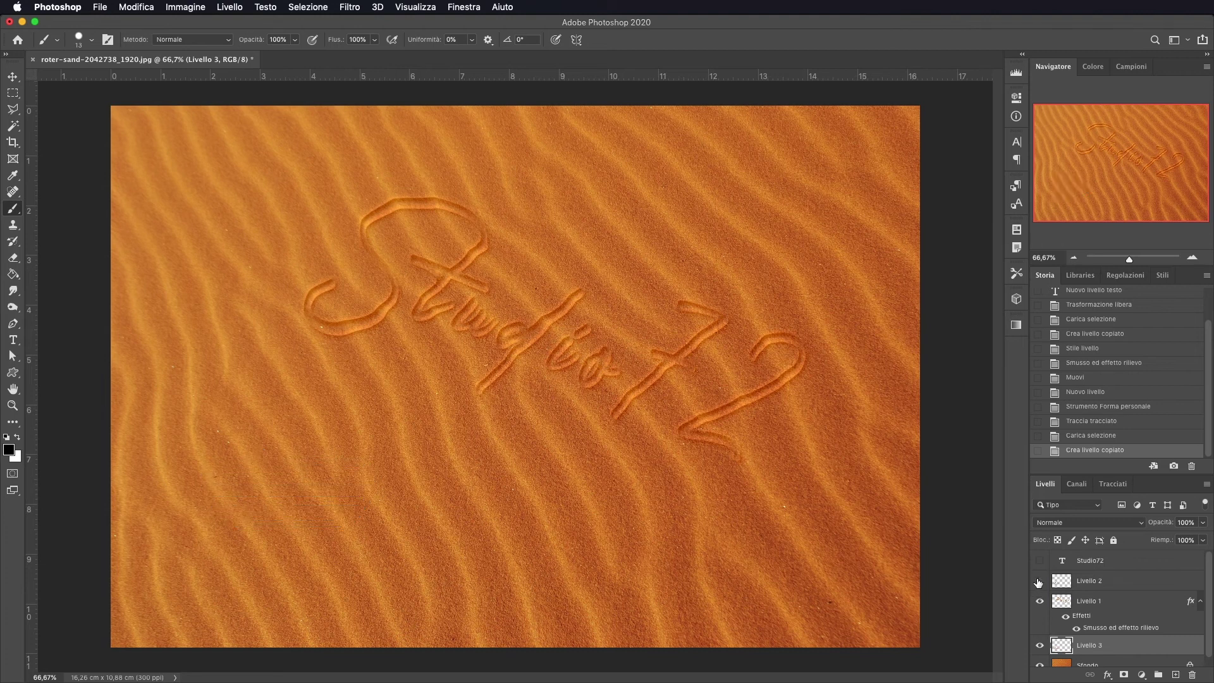
scroll(1121, 622, down, 1)
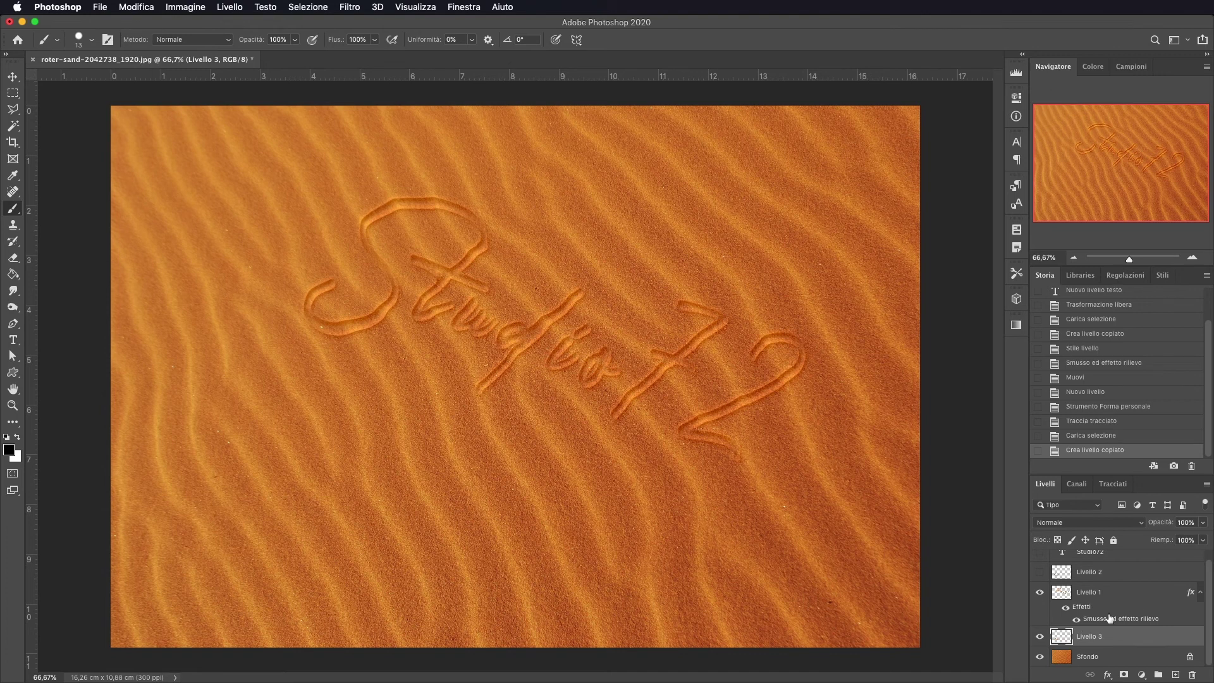
- Copy Livello 1's layer style and paste it onto Livello 3
click(1124, 595)
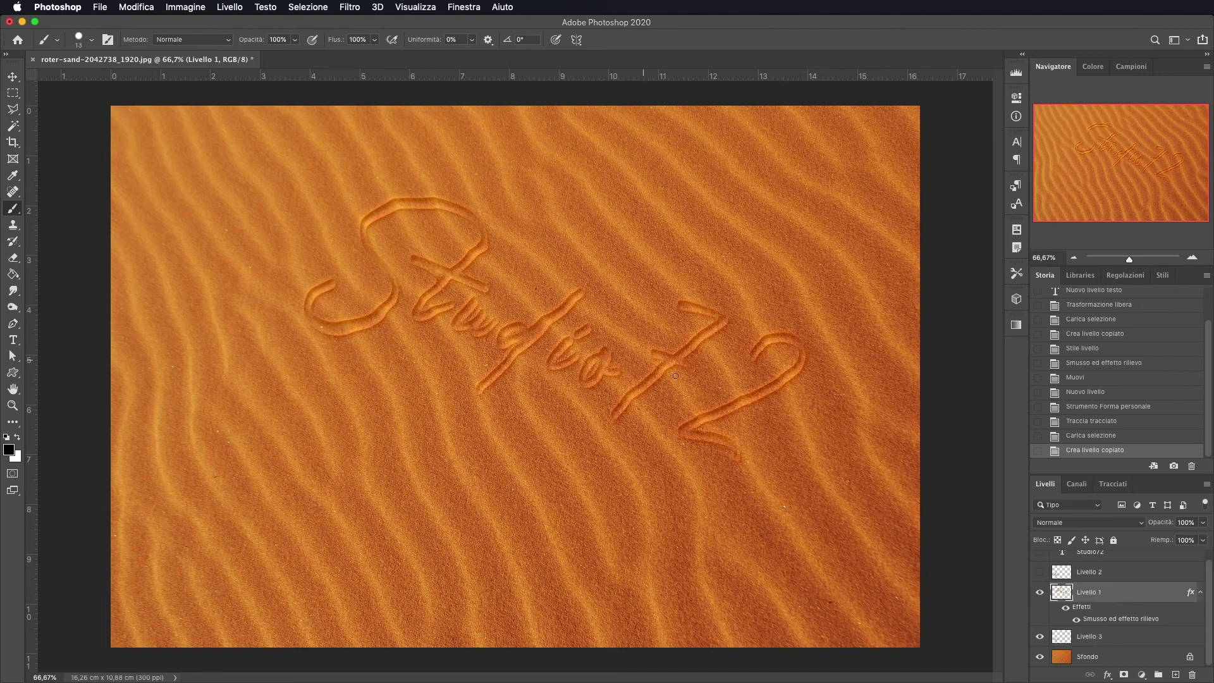
right_click(1134, 594)
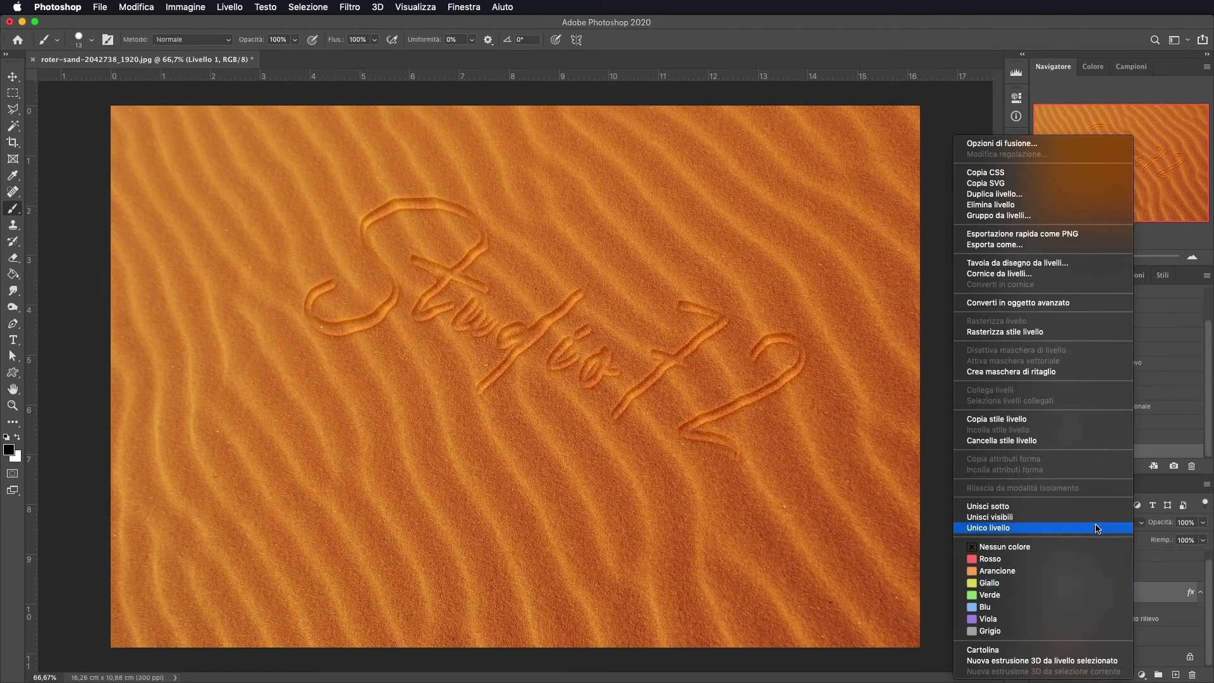
click(999, 419)
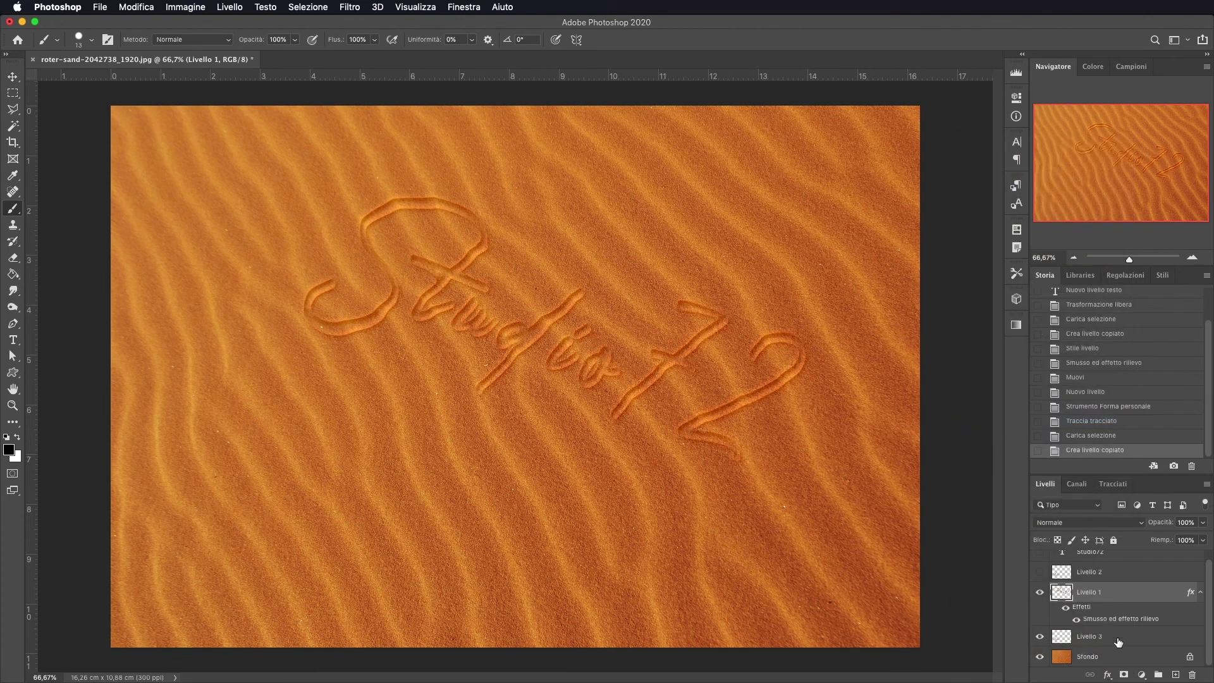
click(1115, 640)
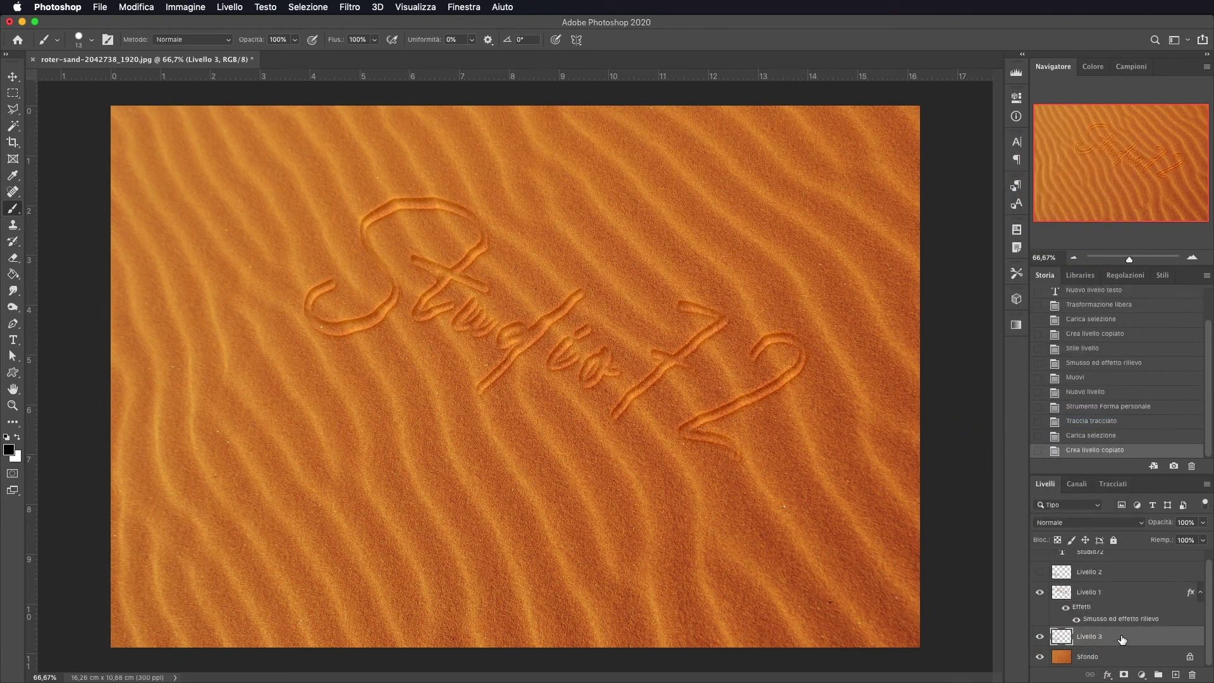
right_click(1122, 640)
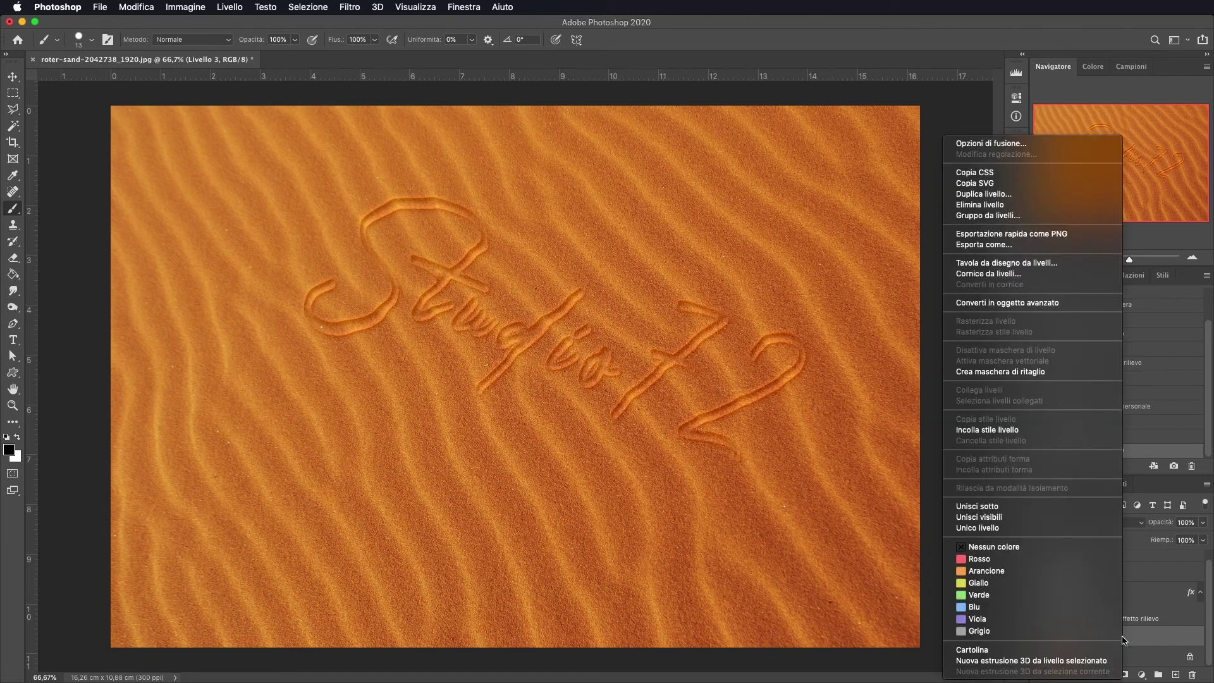
click(1021, 432)
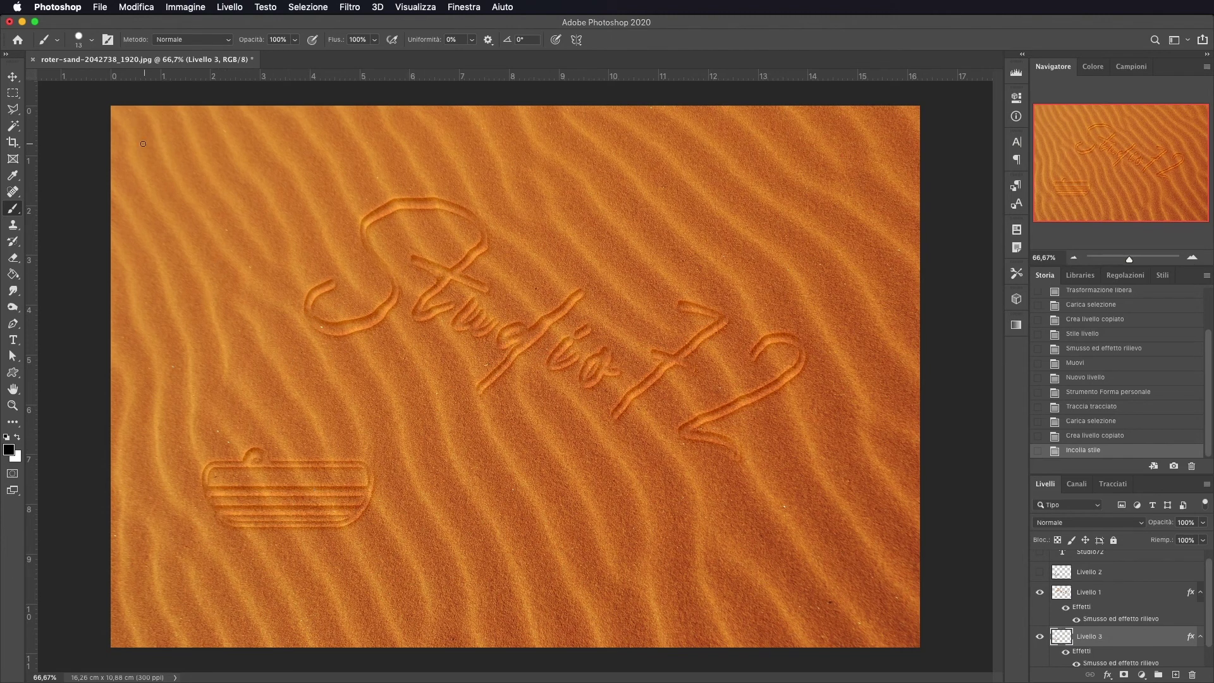
- Move the embossed boat right, below the lettering, and rotate it about 38°
click(13, 77)
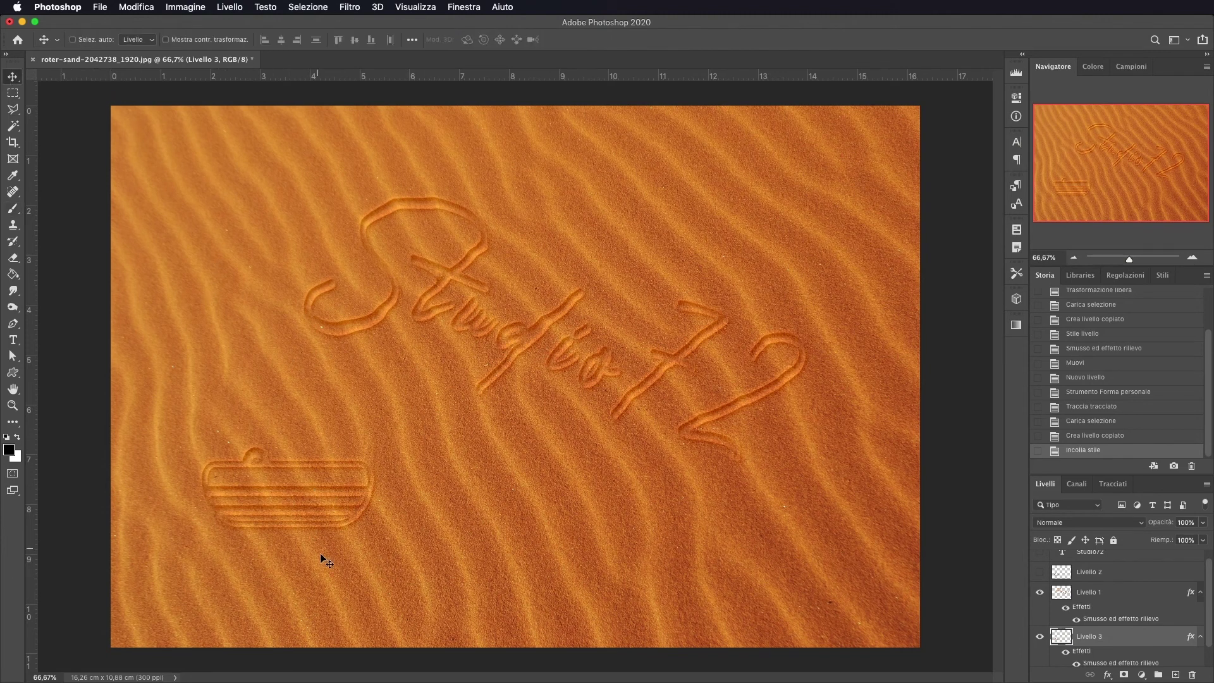
drag(388, 493, 486, 496)
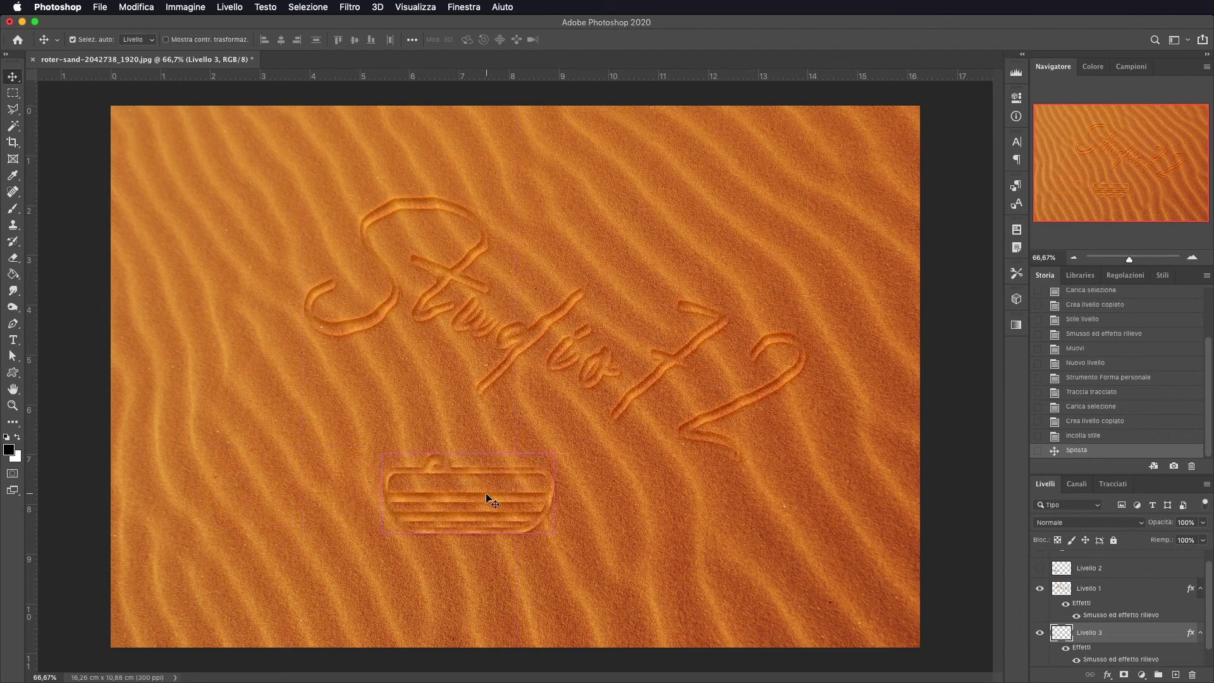
key(ctrl+t)
drag(596, 482, 613, 517)
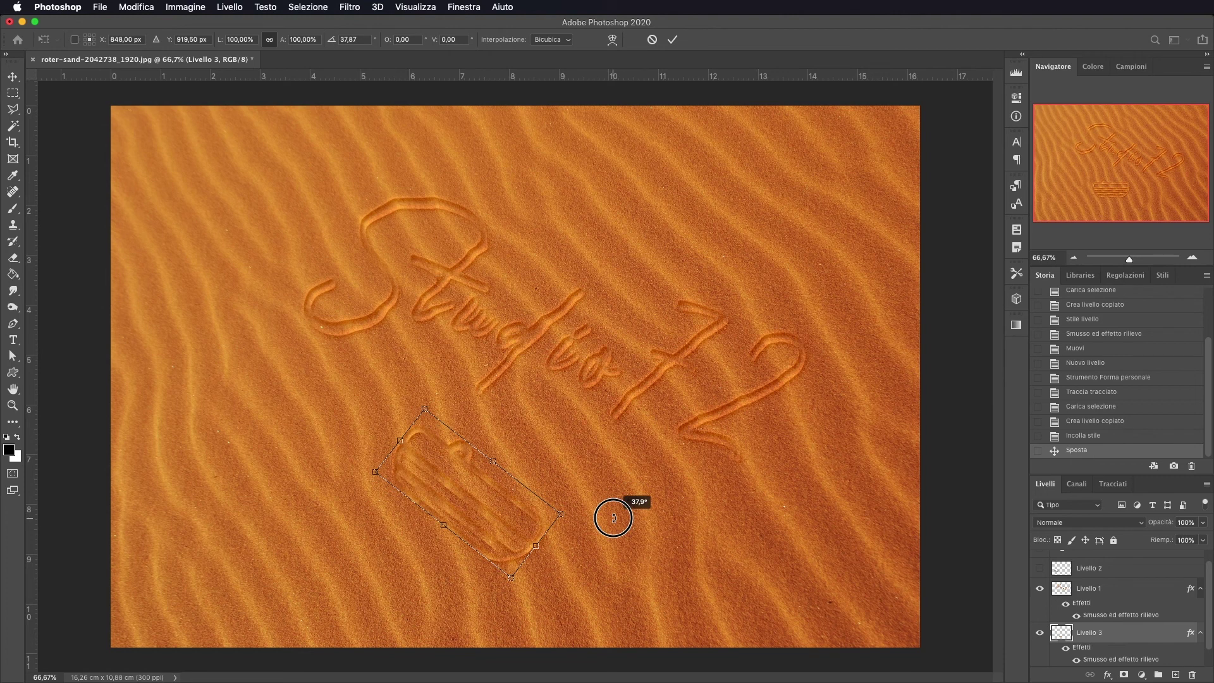
click(671, 39)
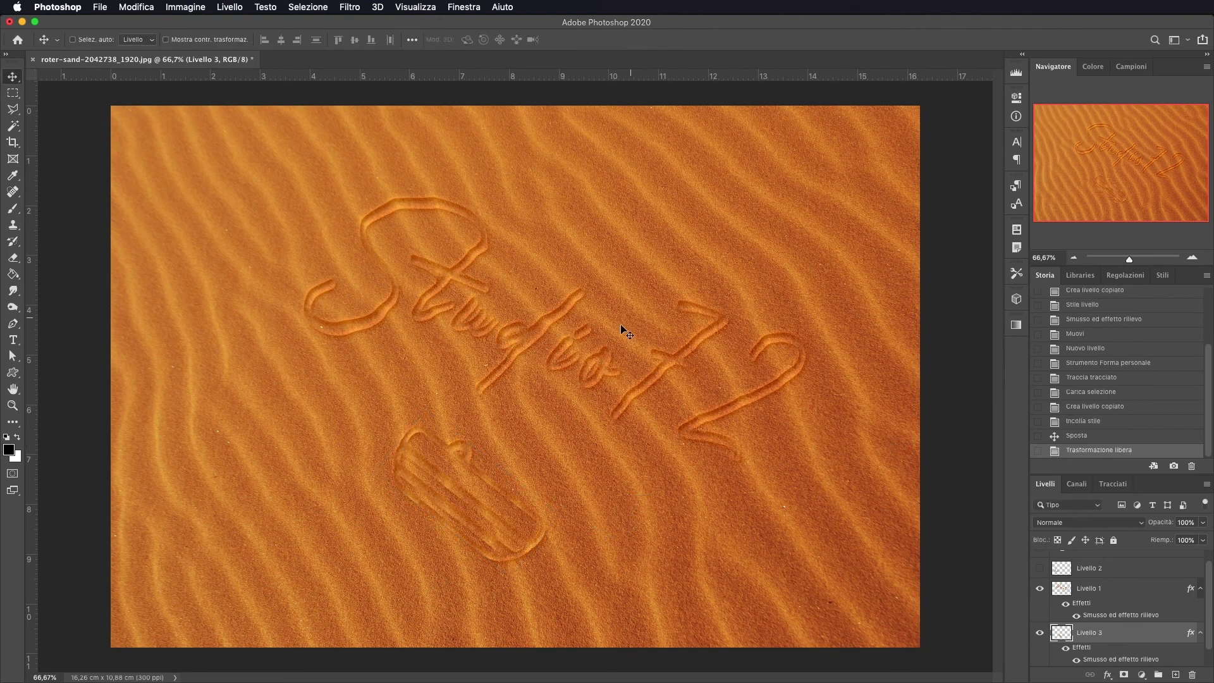
click(358, 9)
mouse_move(364, 169)
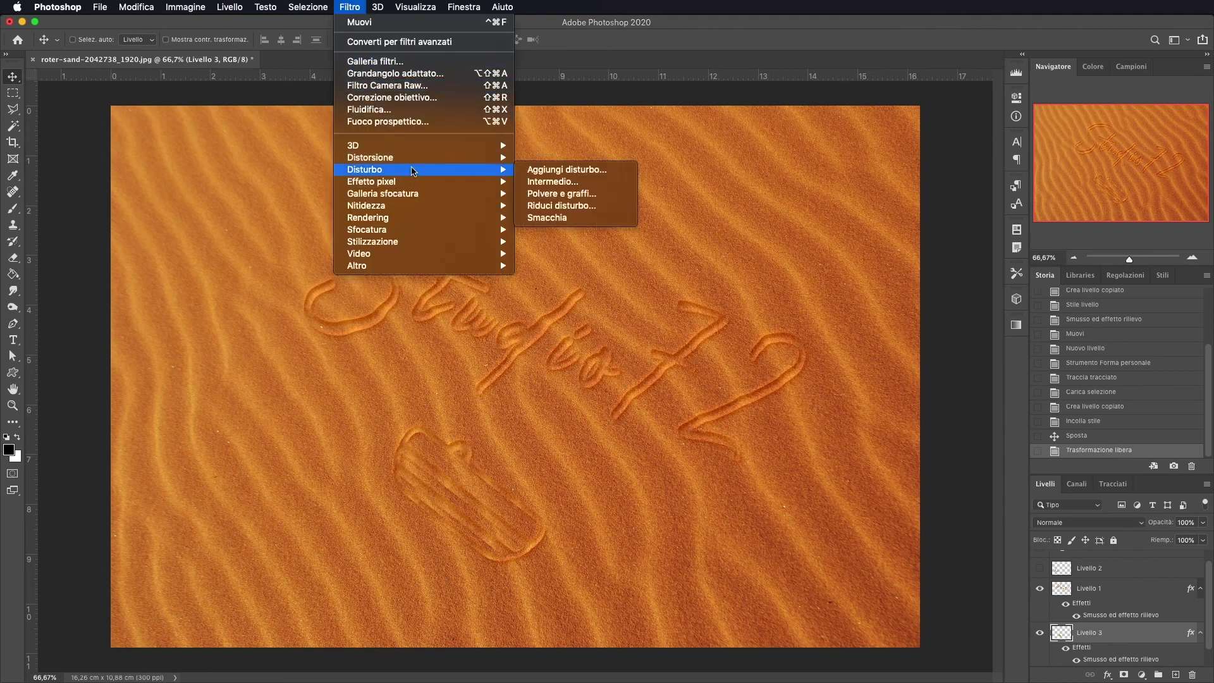
- Displace the boat on Livello 3 at scale 6 using Mappa.psd as the map
click(568, 242)
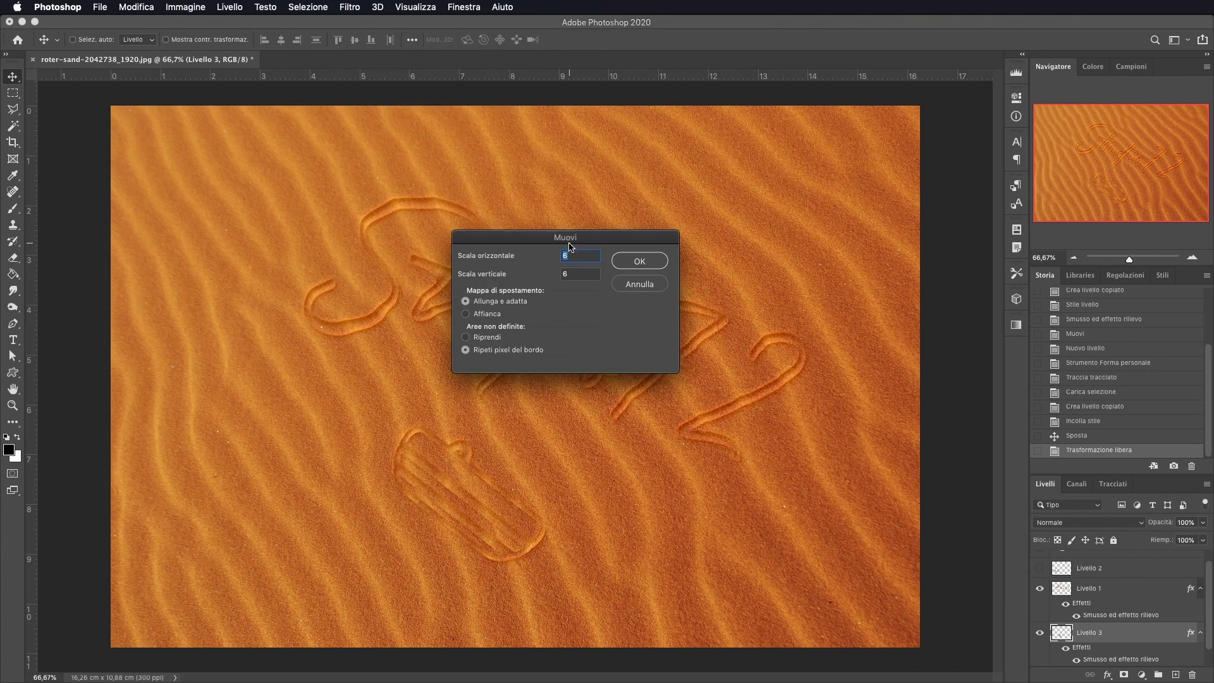
click(639, 261)
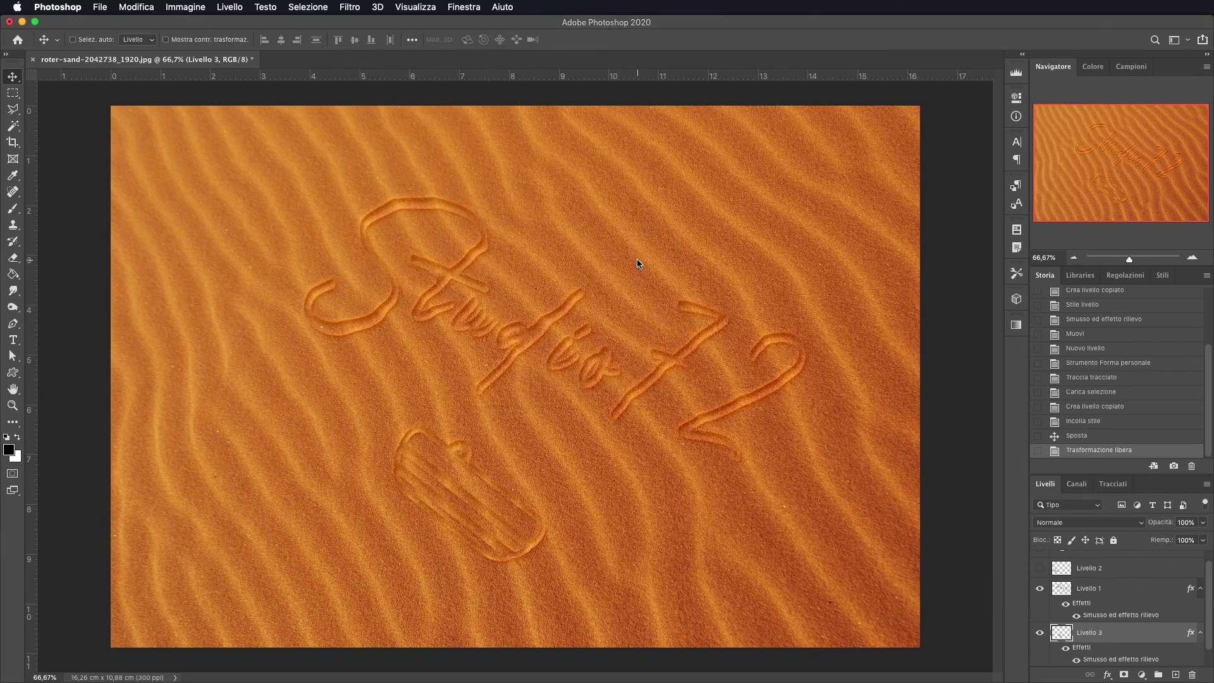
click(841, 382)
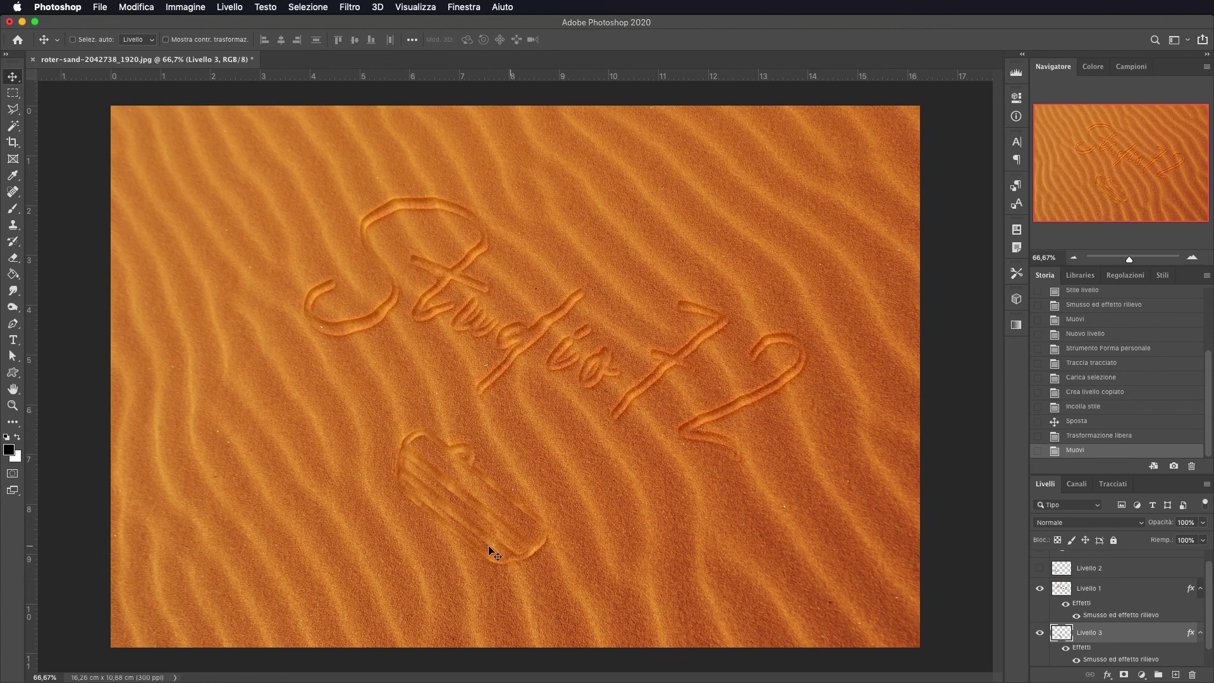